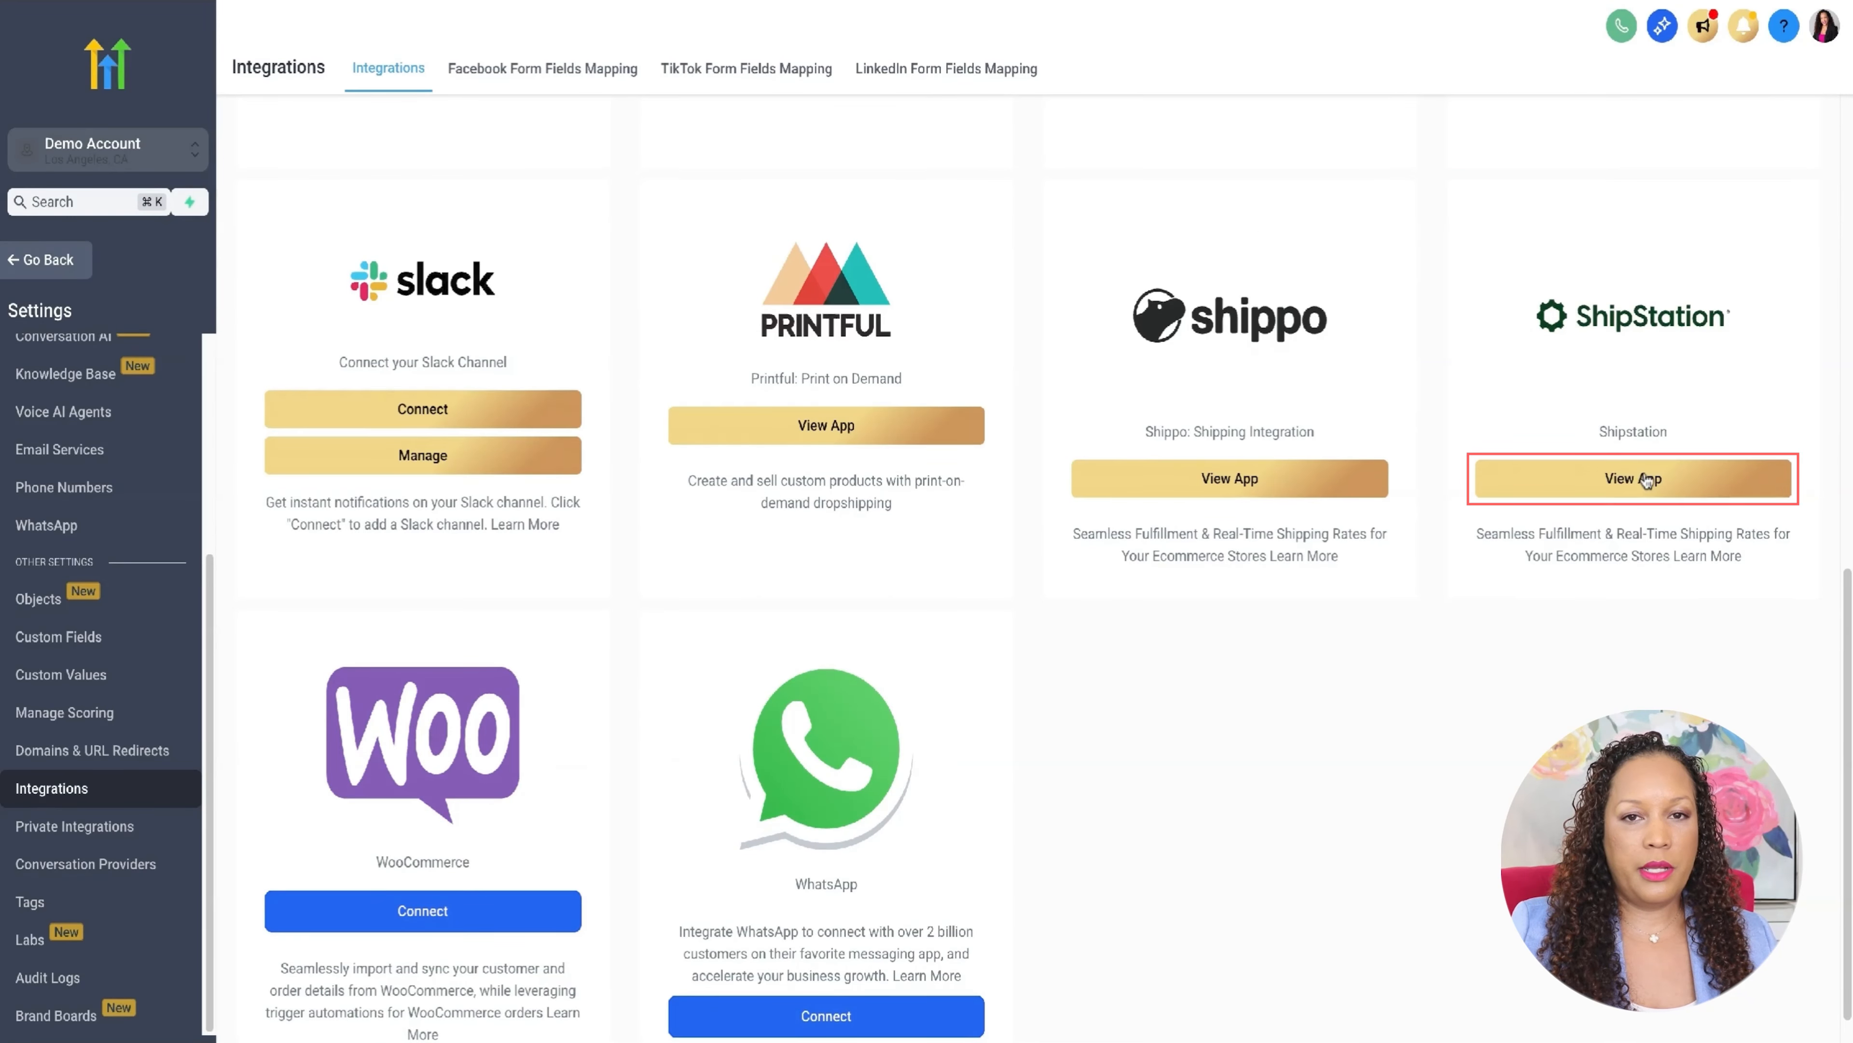
# - Leave the integrations settings and search the app marketplace for "shipstation"
pyautogui.click(48, 262)
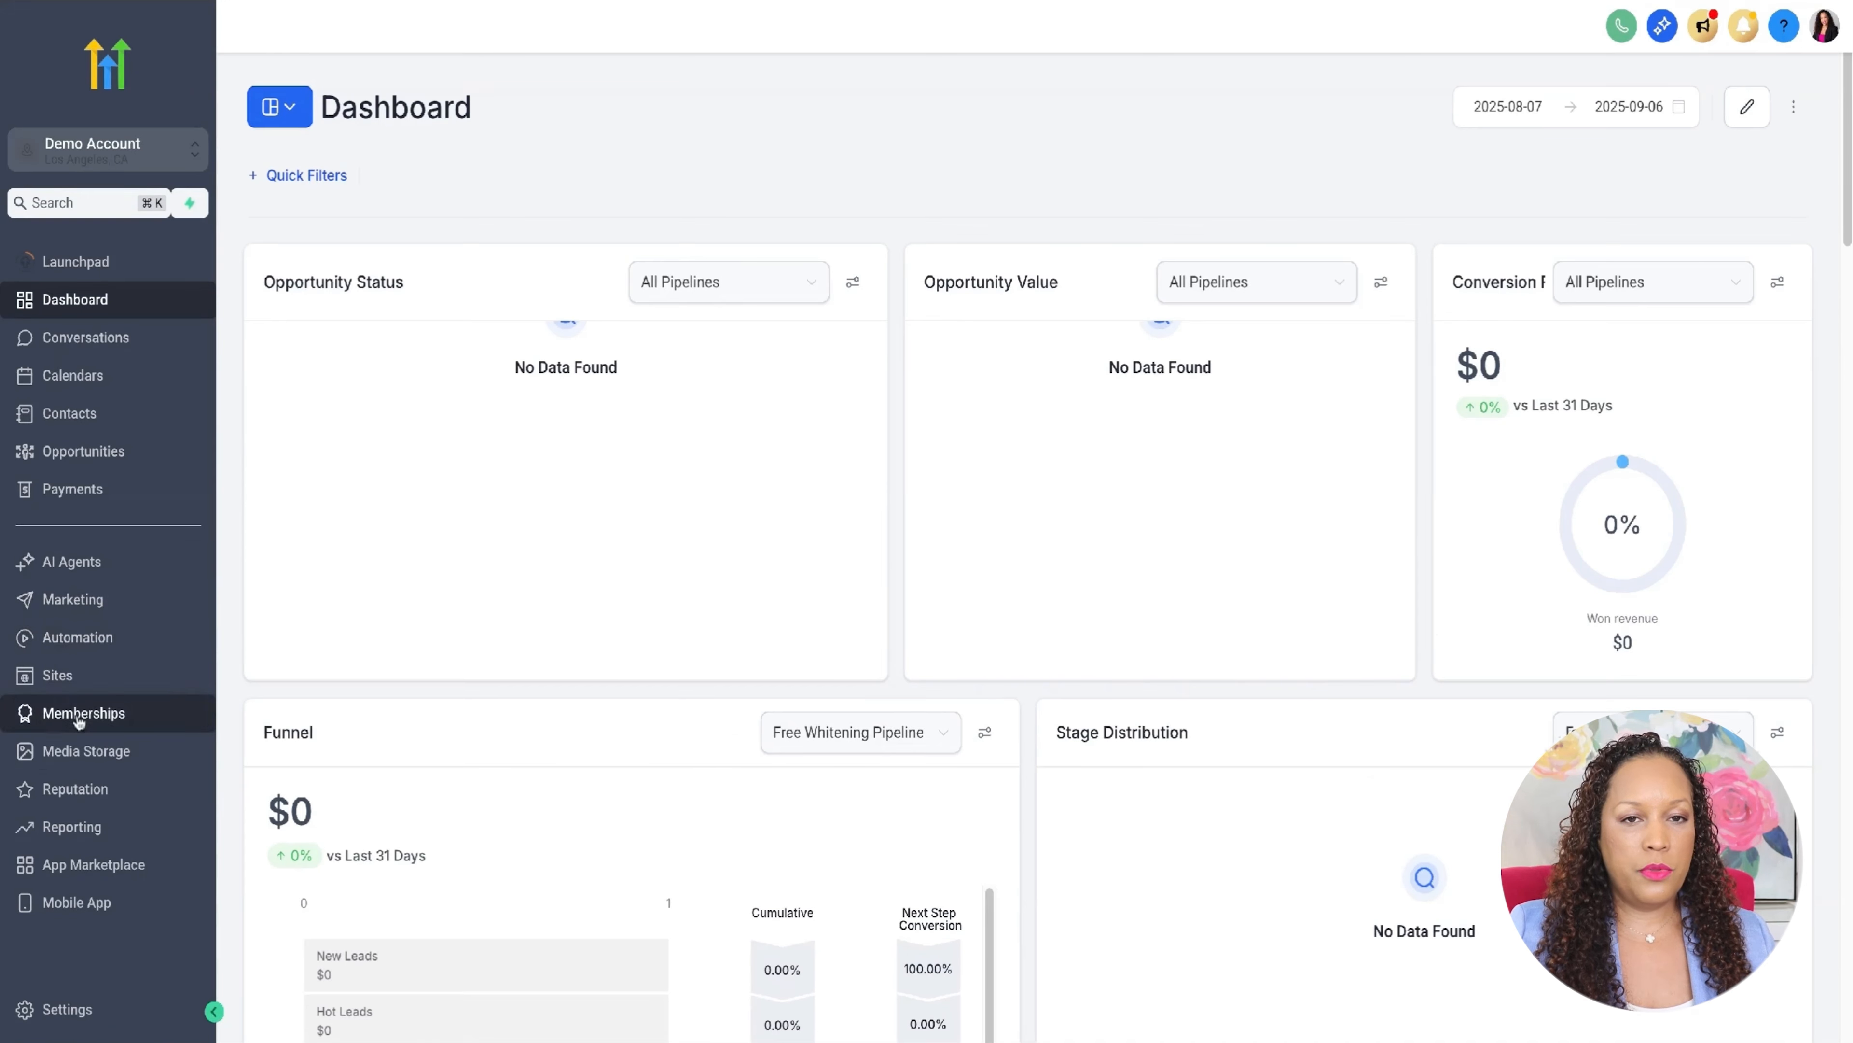
pyautogui.click(95, 866)
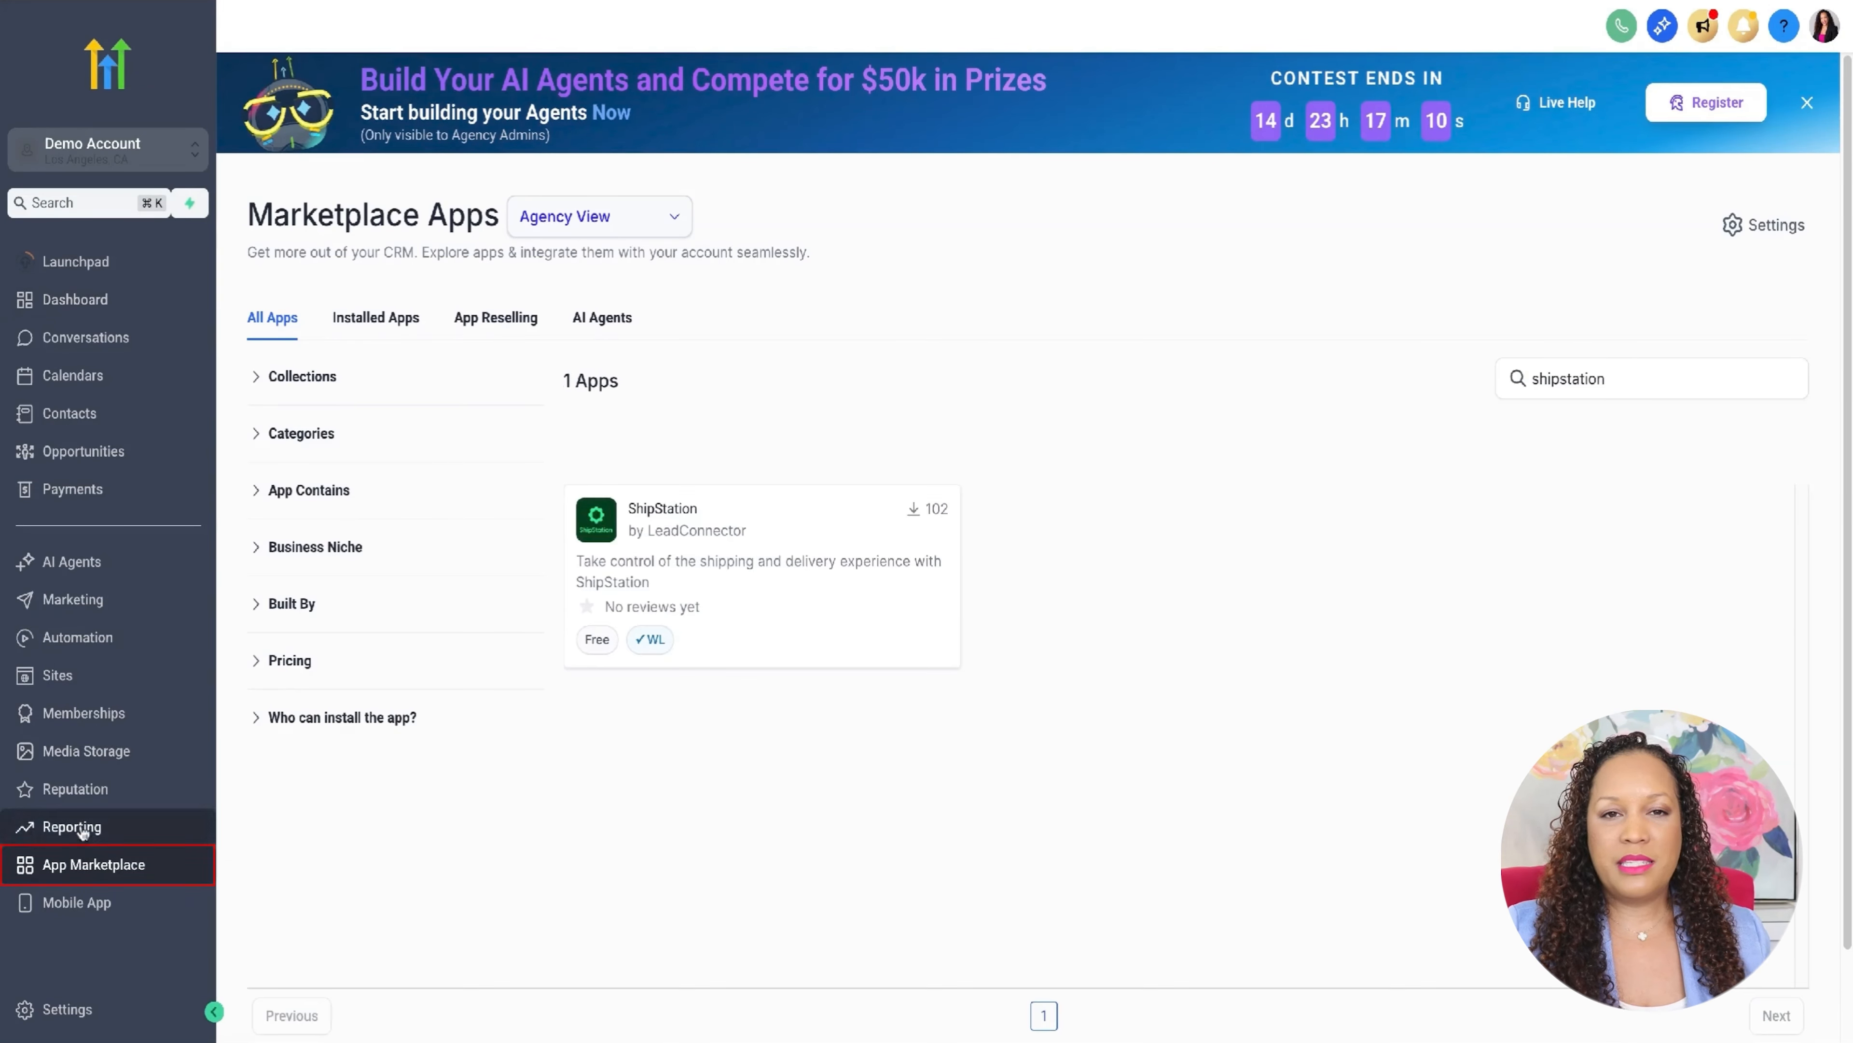
pyautogui.moveTo(1642, 378); pyautogui.dragTo(1428, 386)
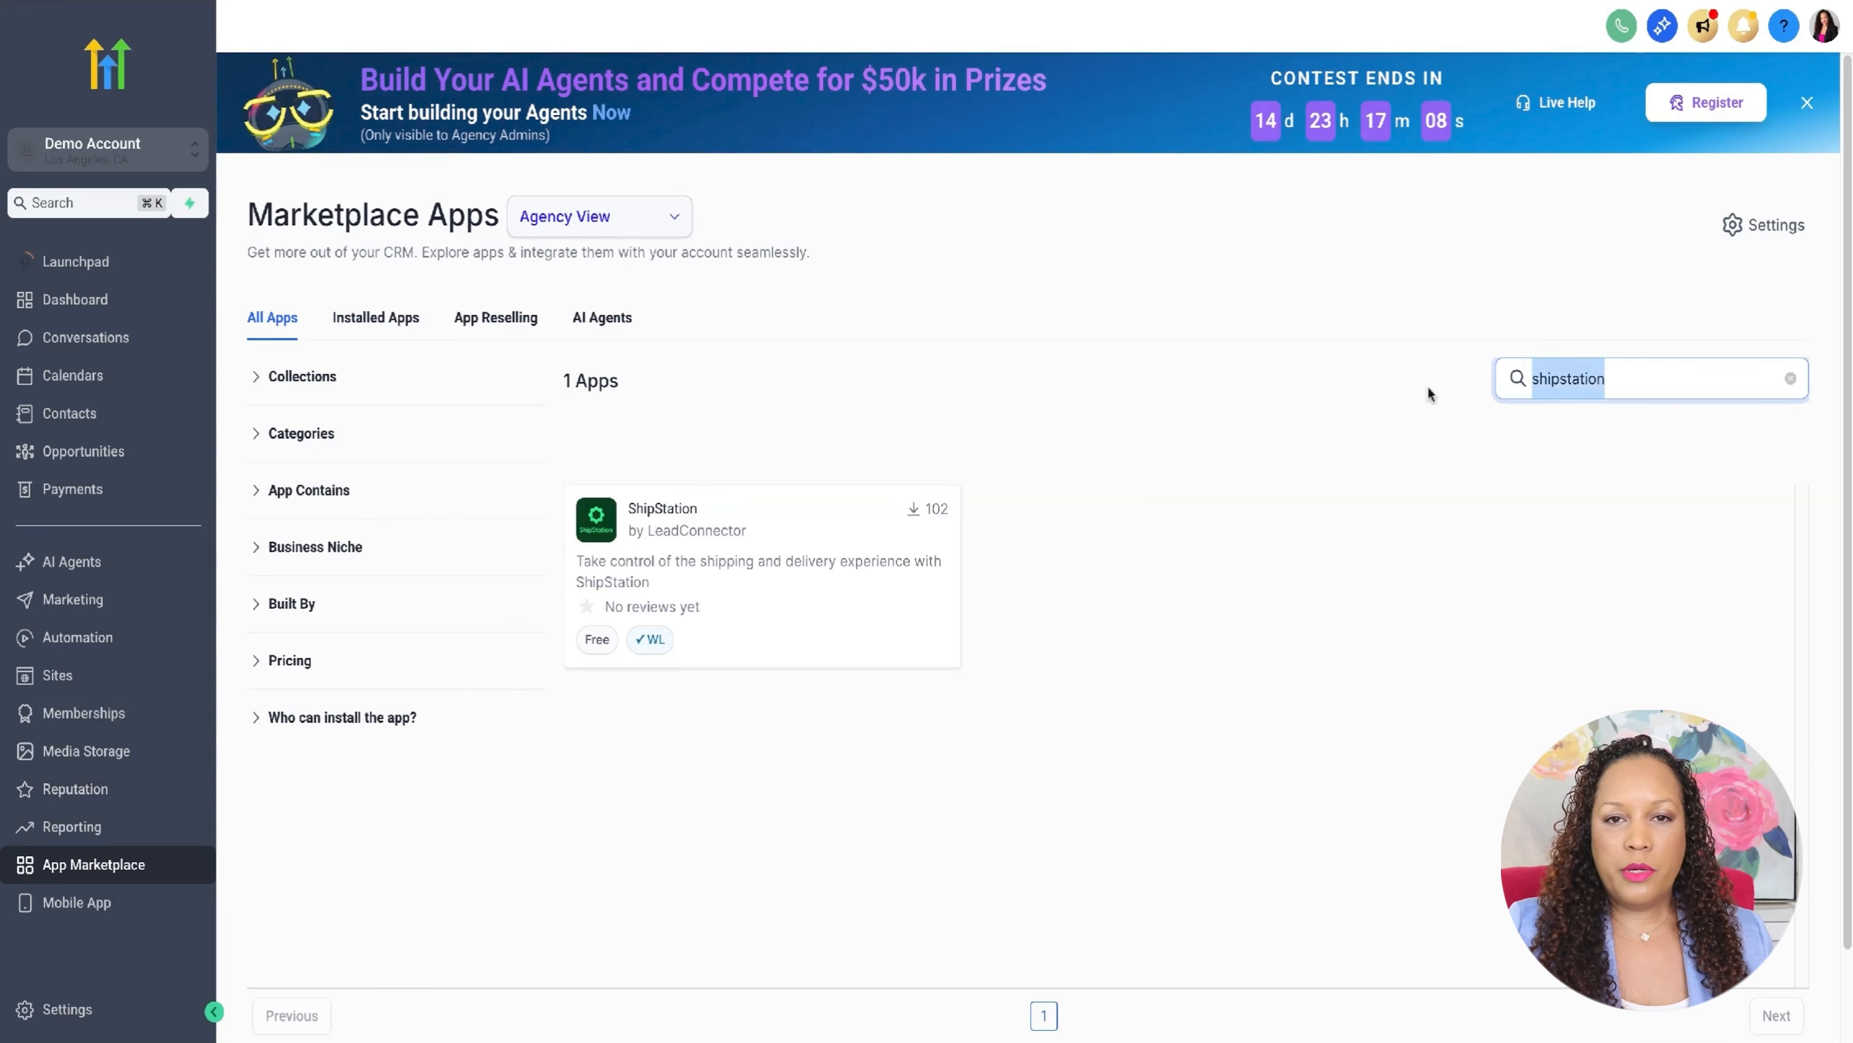
pyautogui.press('BackSpace')
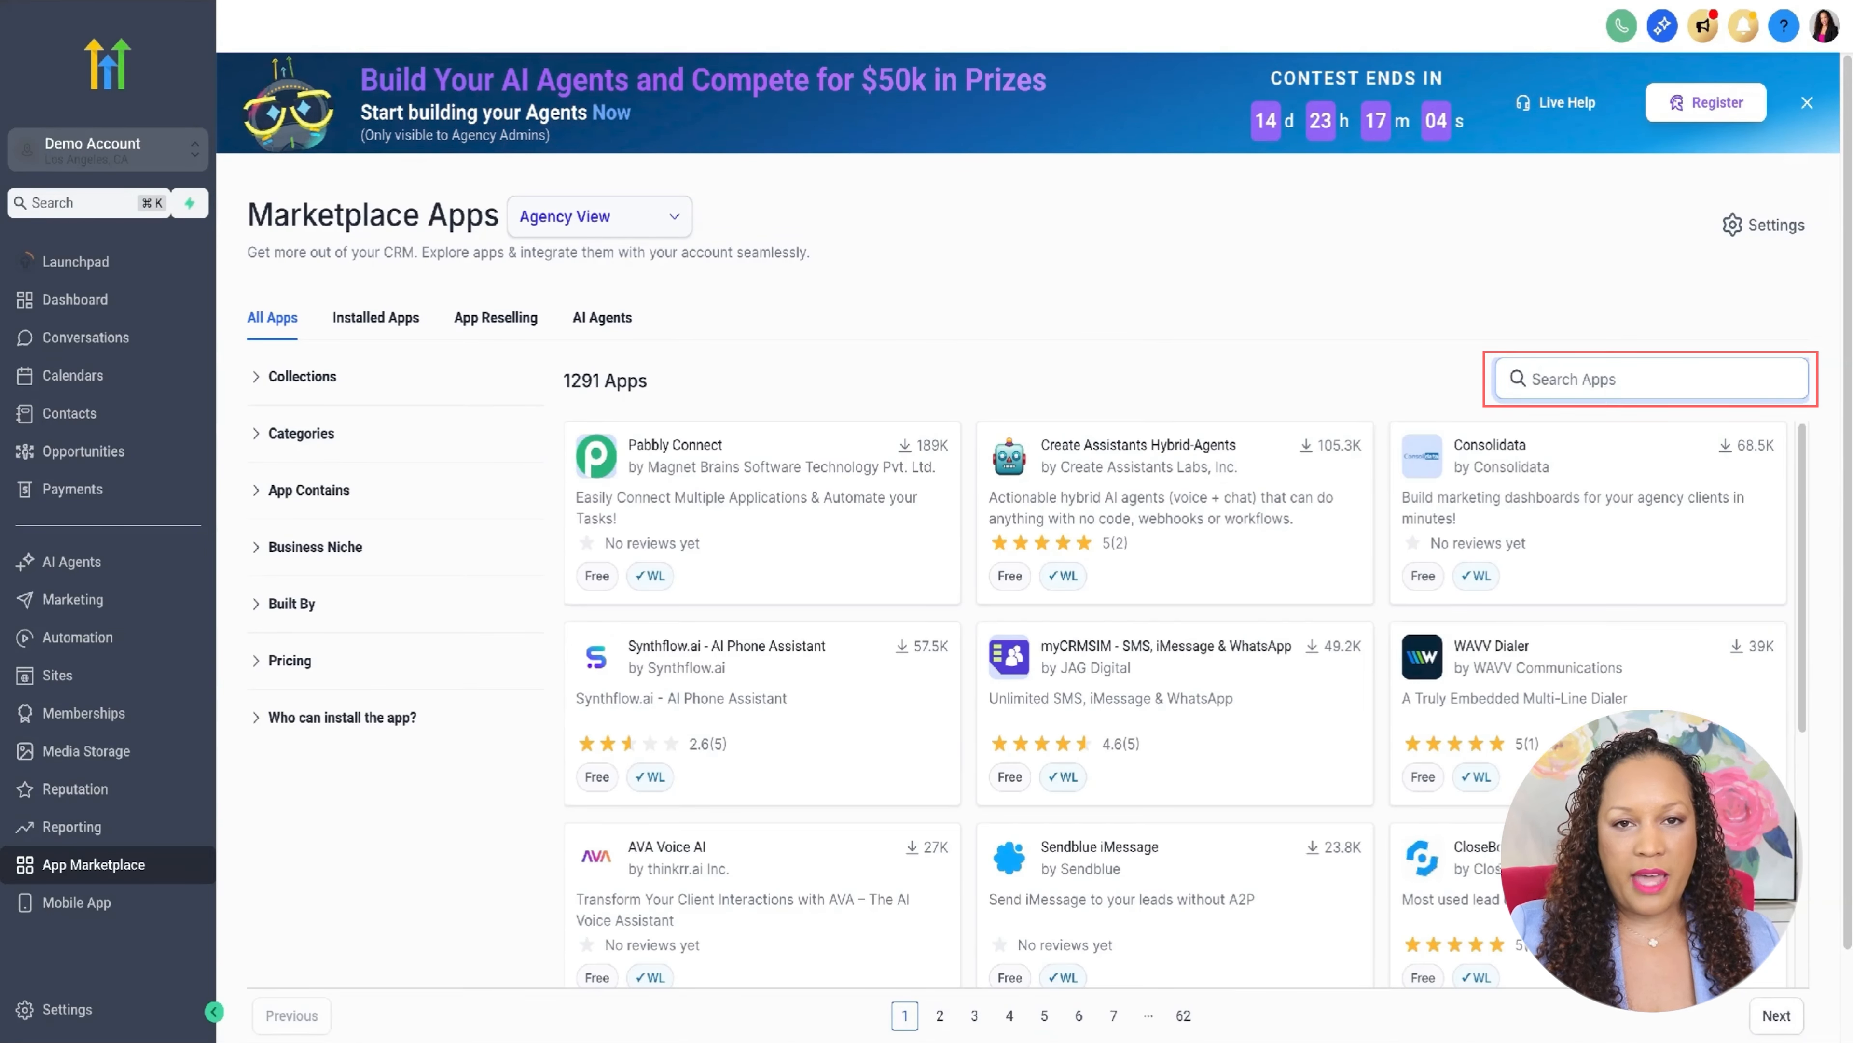
pyautogui.write('shipstation')
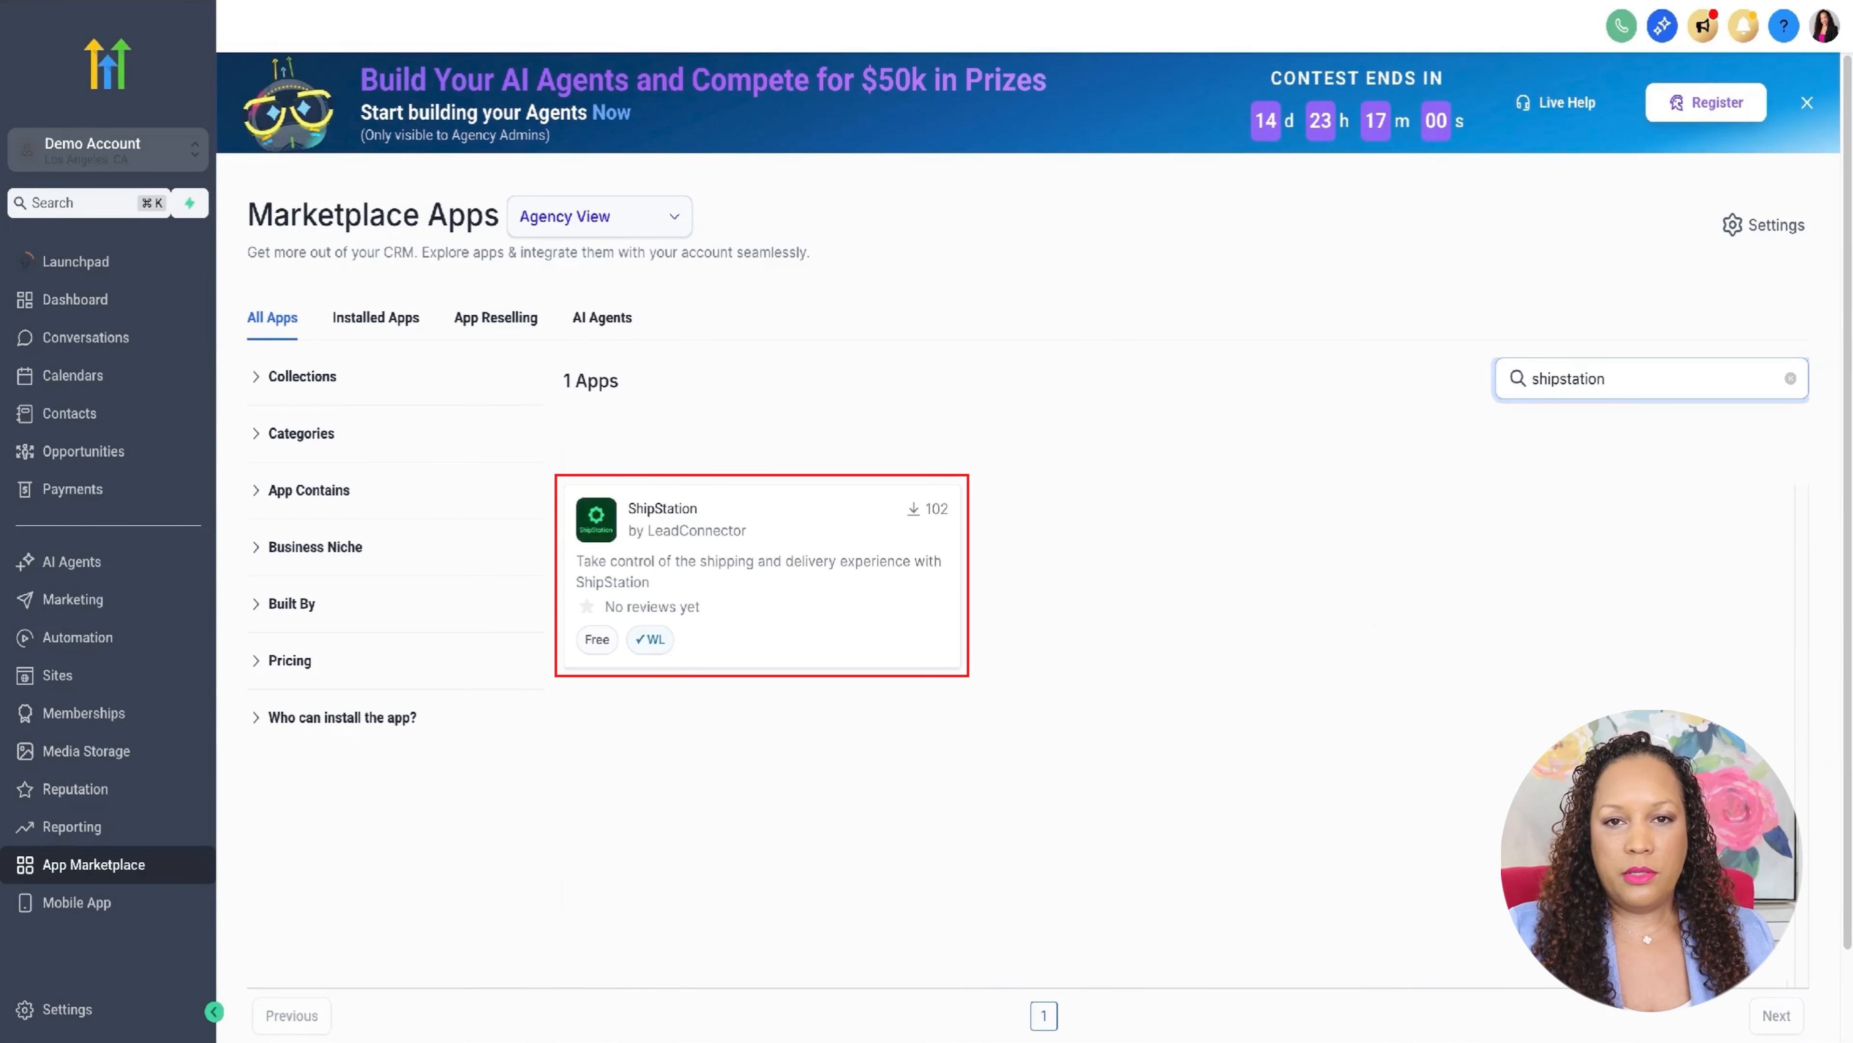
# - Install the ShipStation app from the marketplace, allow its requested permissions, and return to its settings after authentication
pyautogui.click(778, 577)
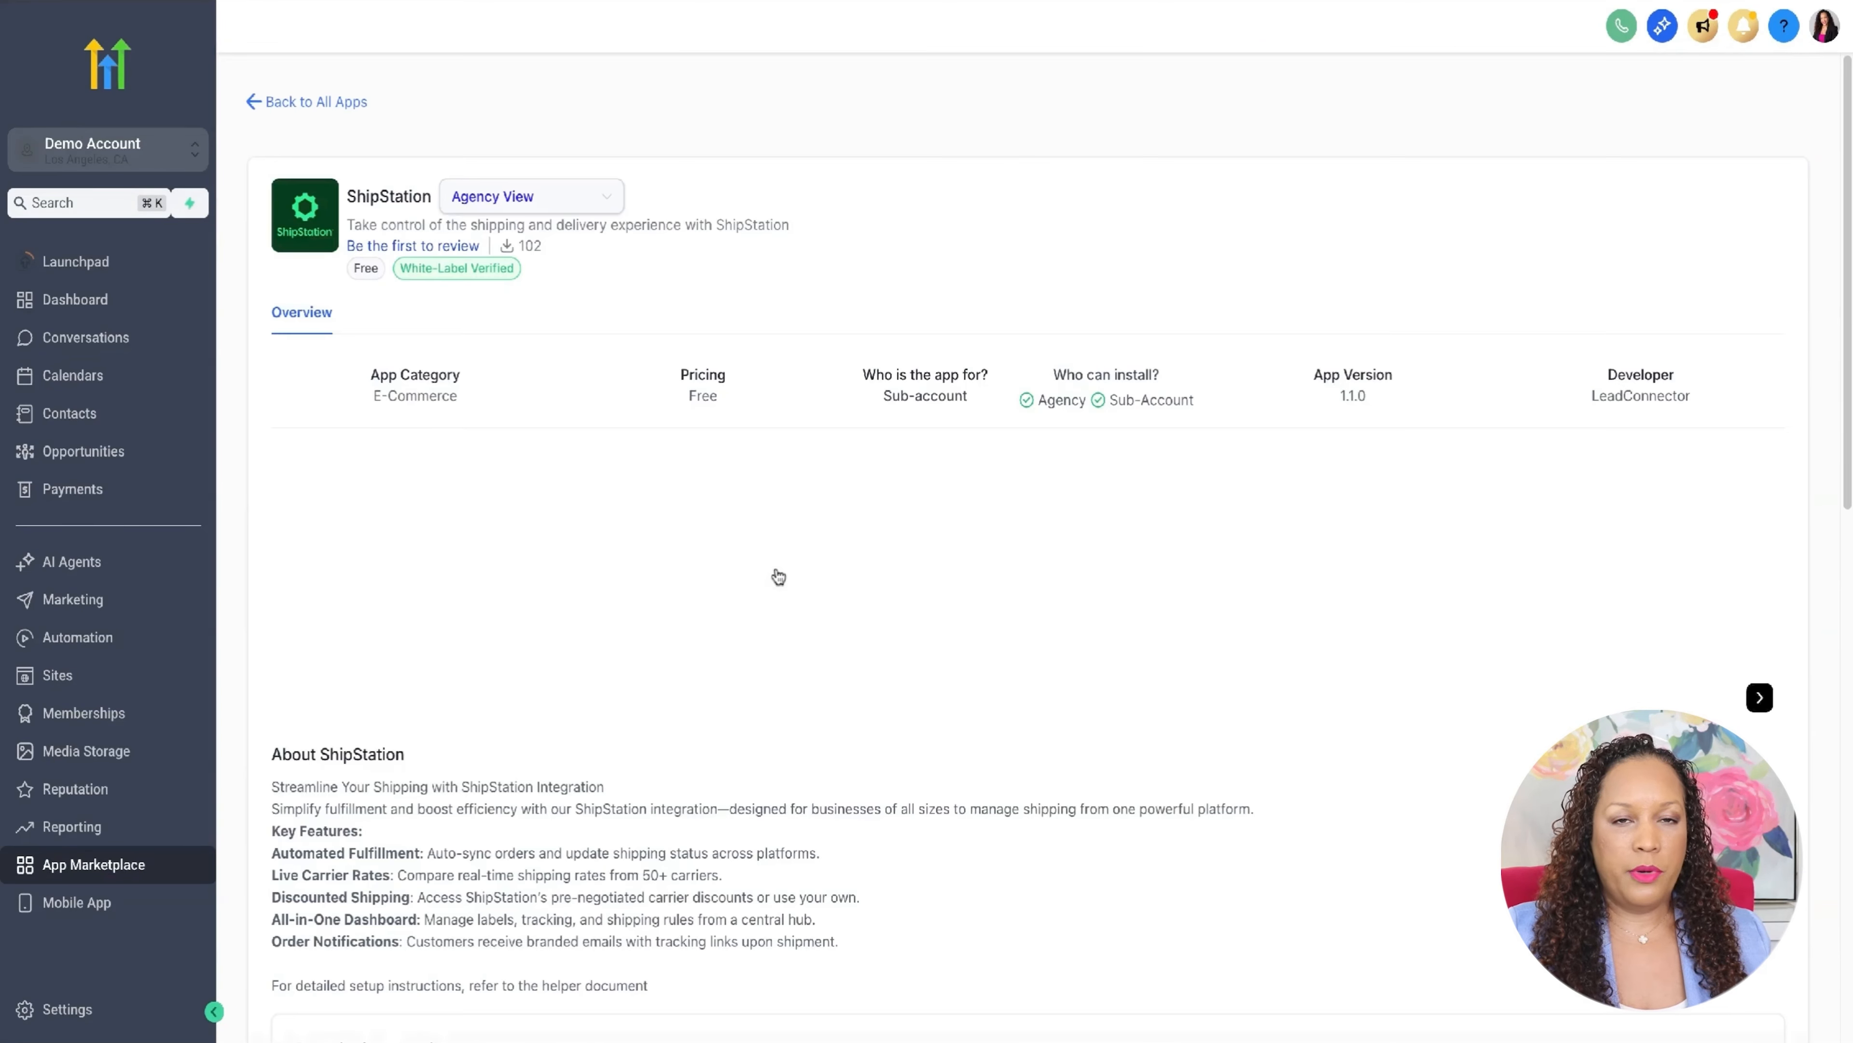
pyautogui.click(1702, 236)
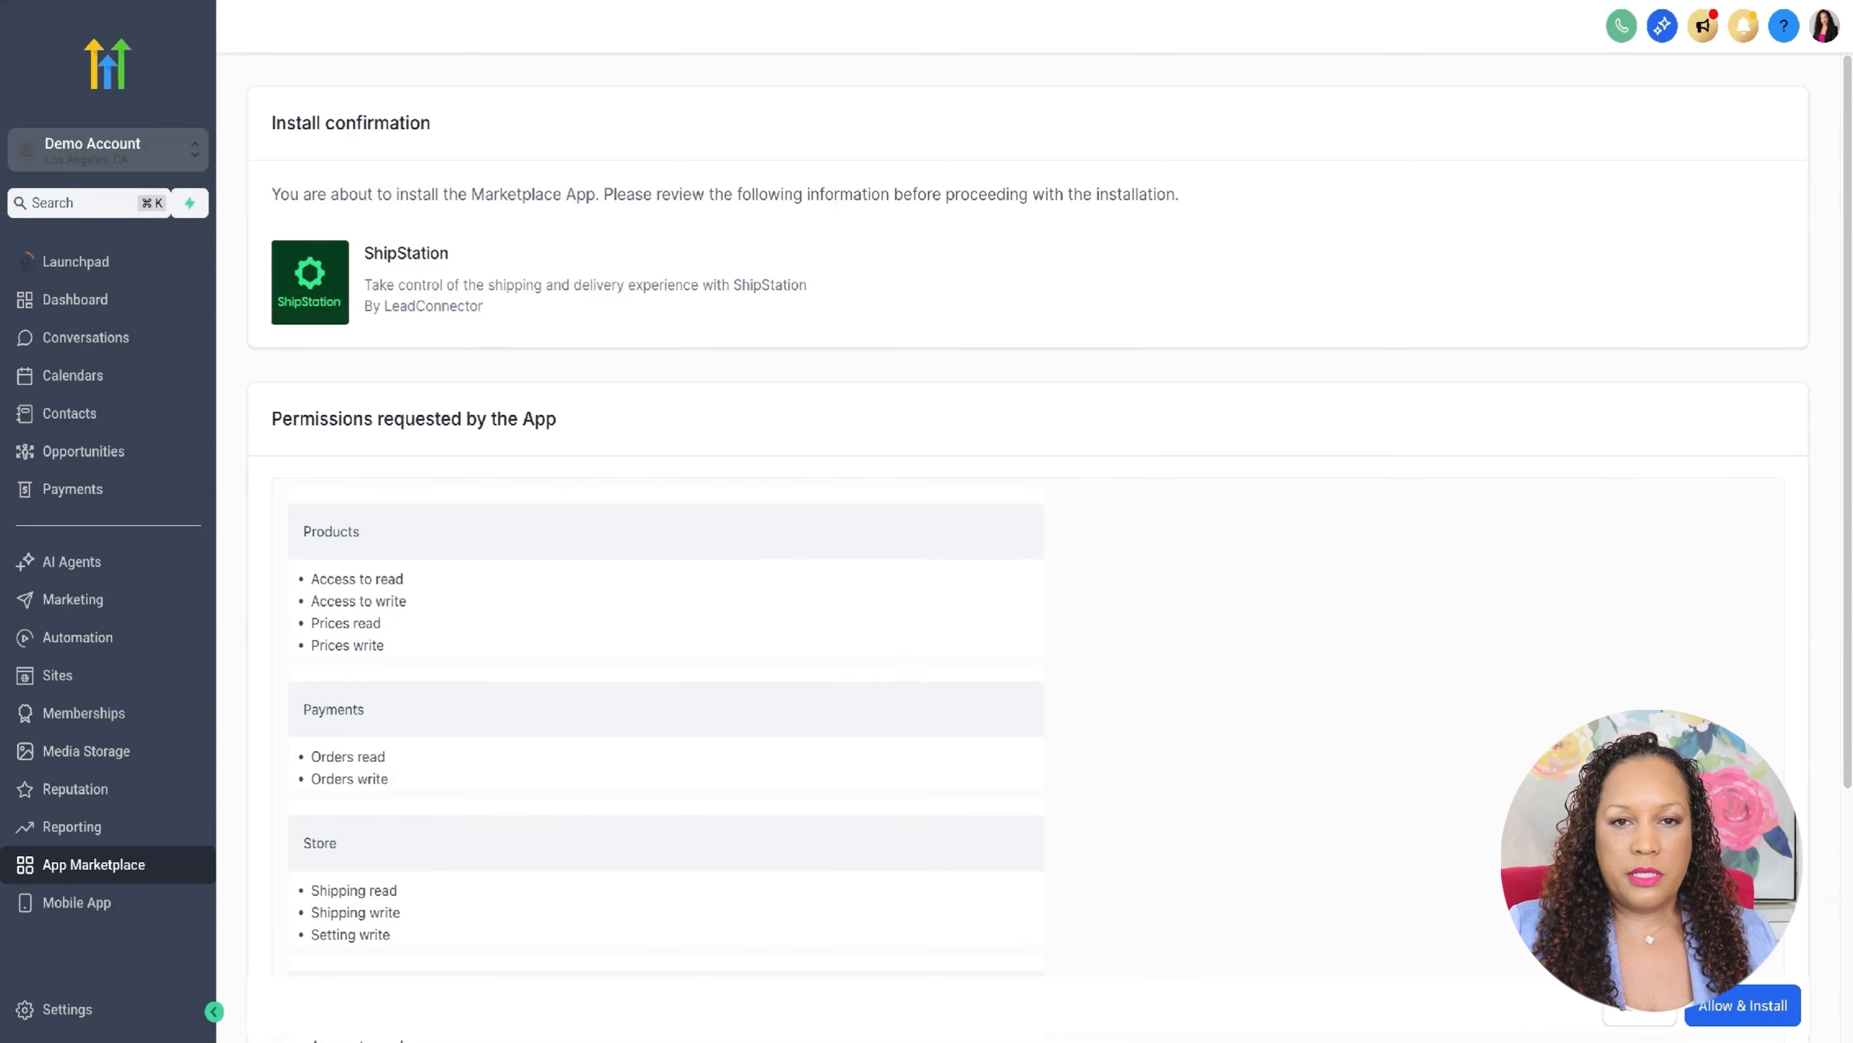
pyautogui.click(1739, 1006)
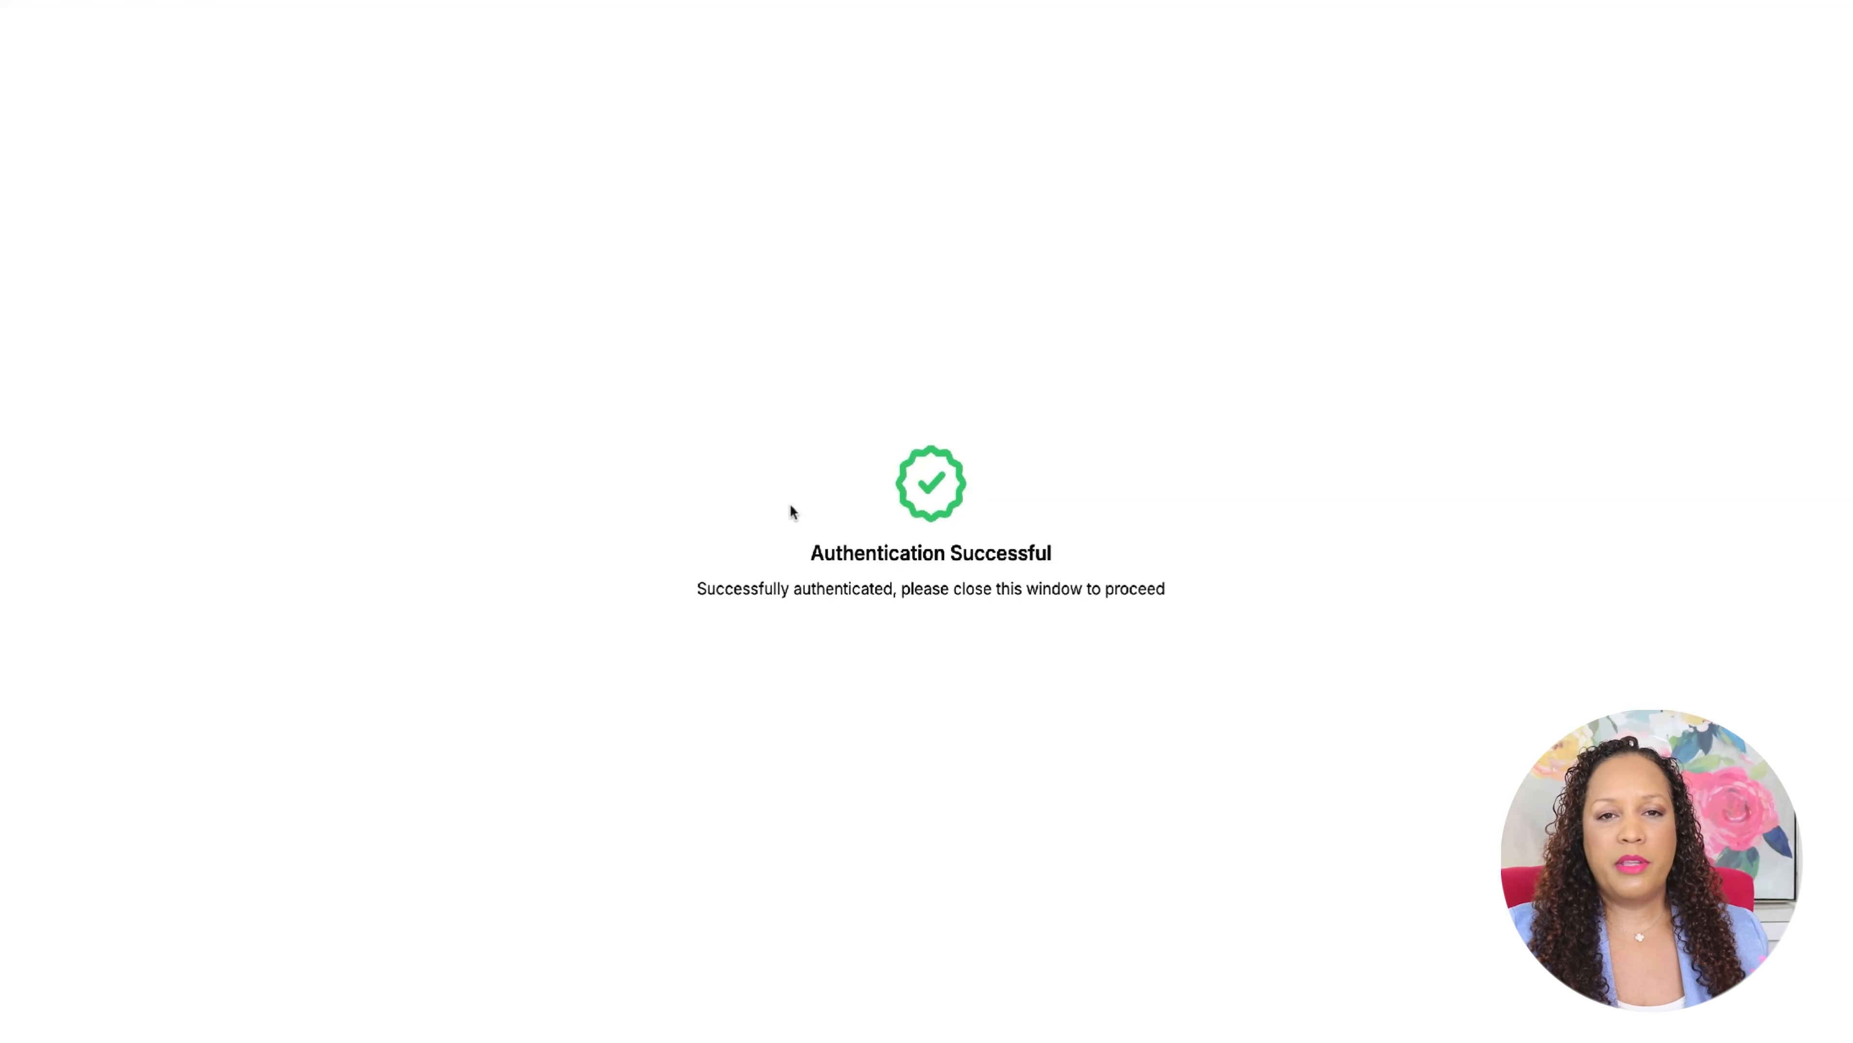
pyautogui.click(223, 3)
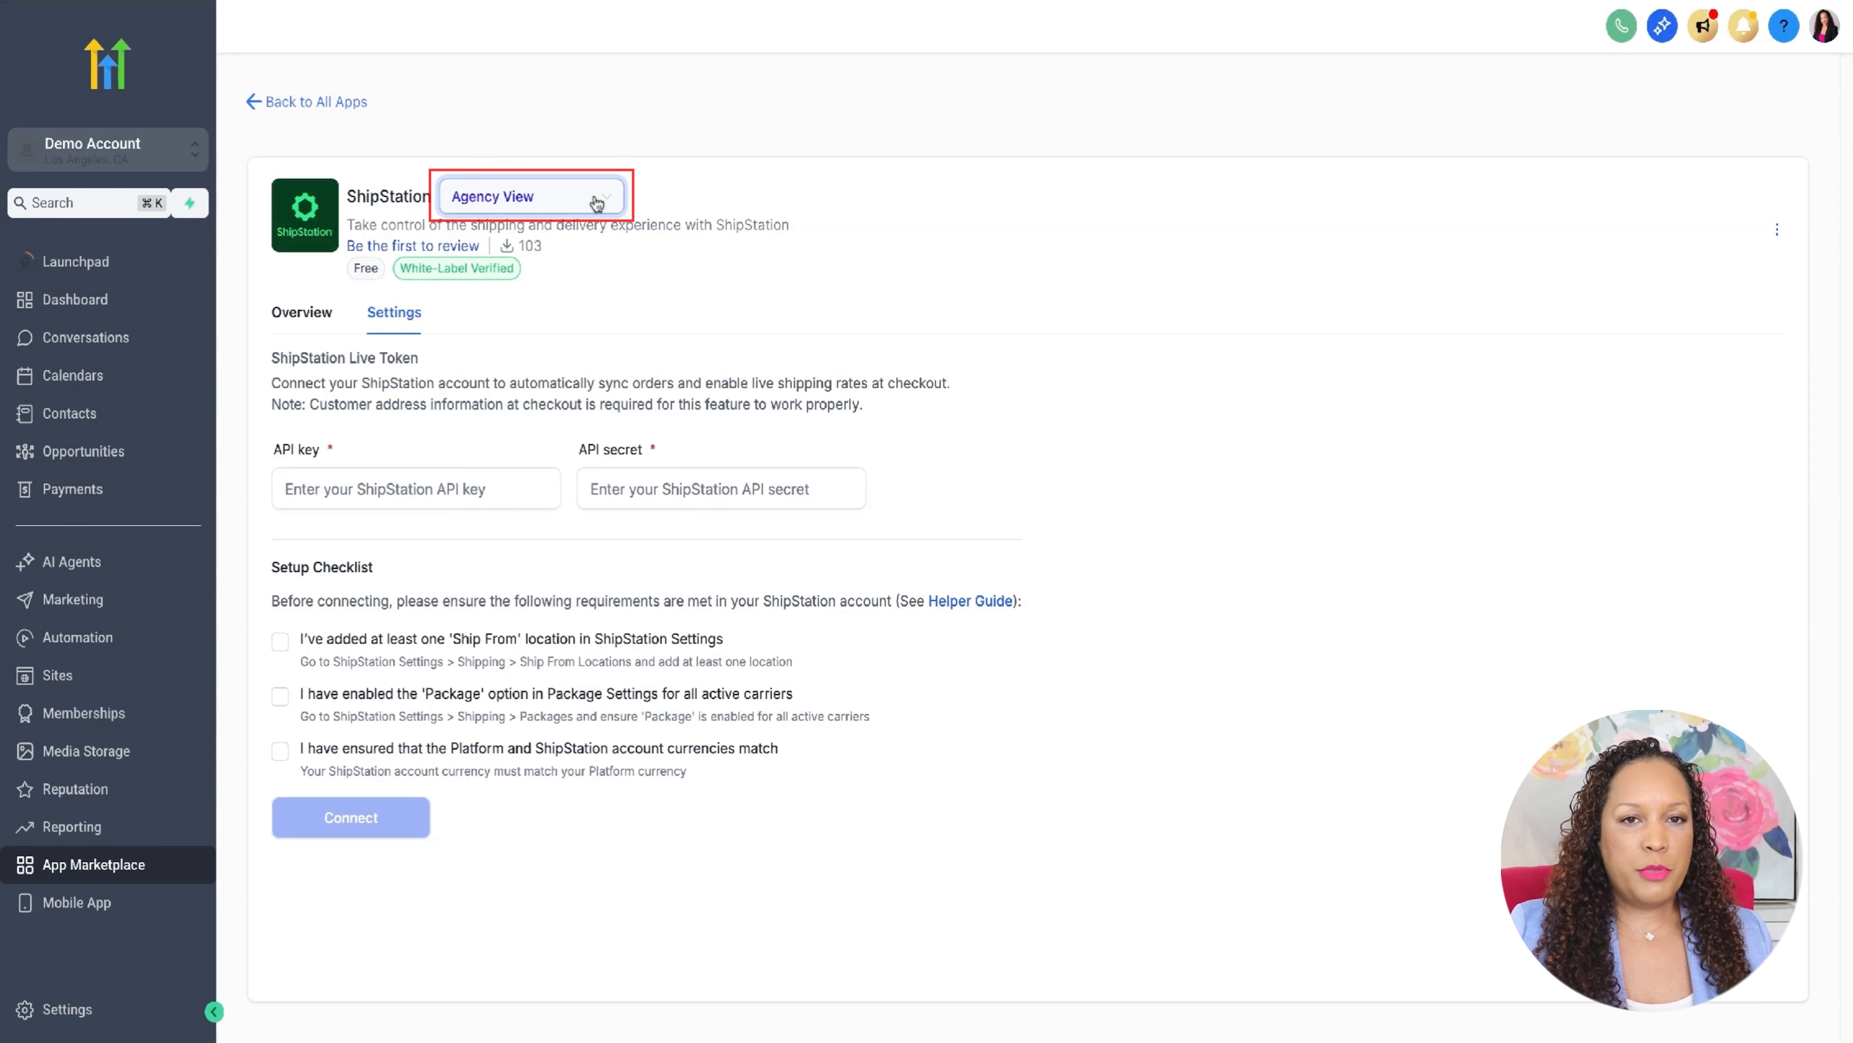
# - Enter the ShipStation API key and API secret, and check off all three setup checklist requirements
pyautogui.click(452, 476)
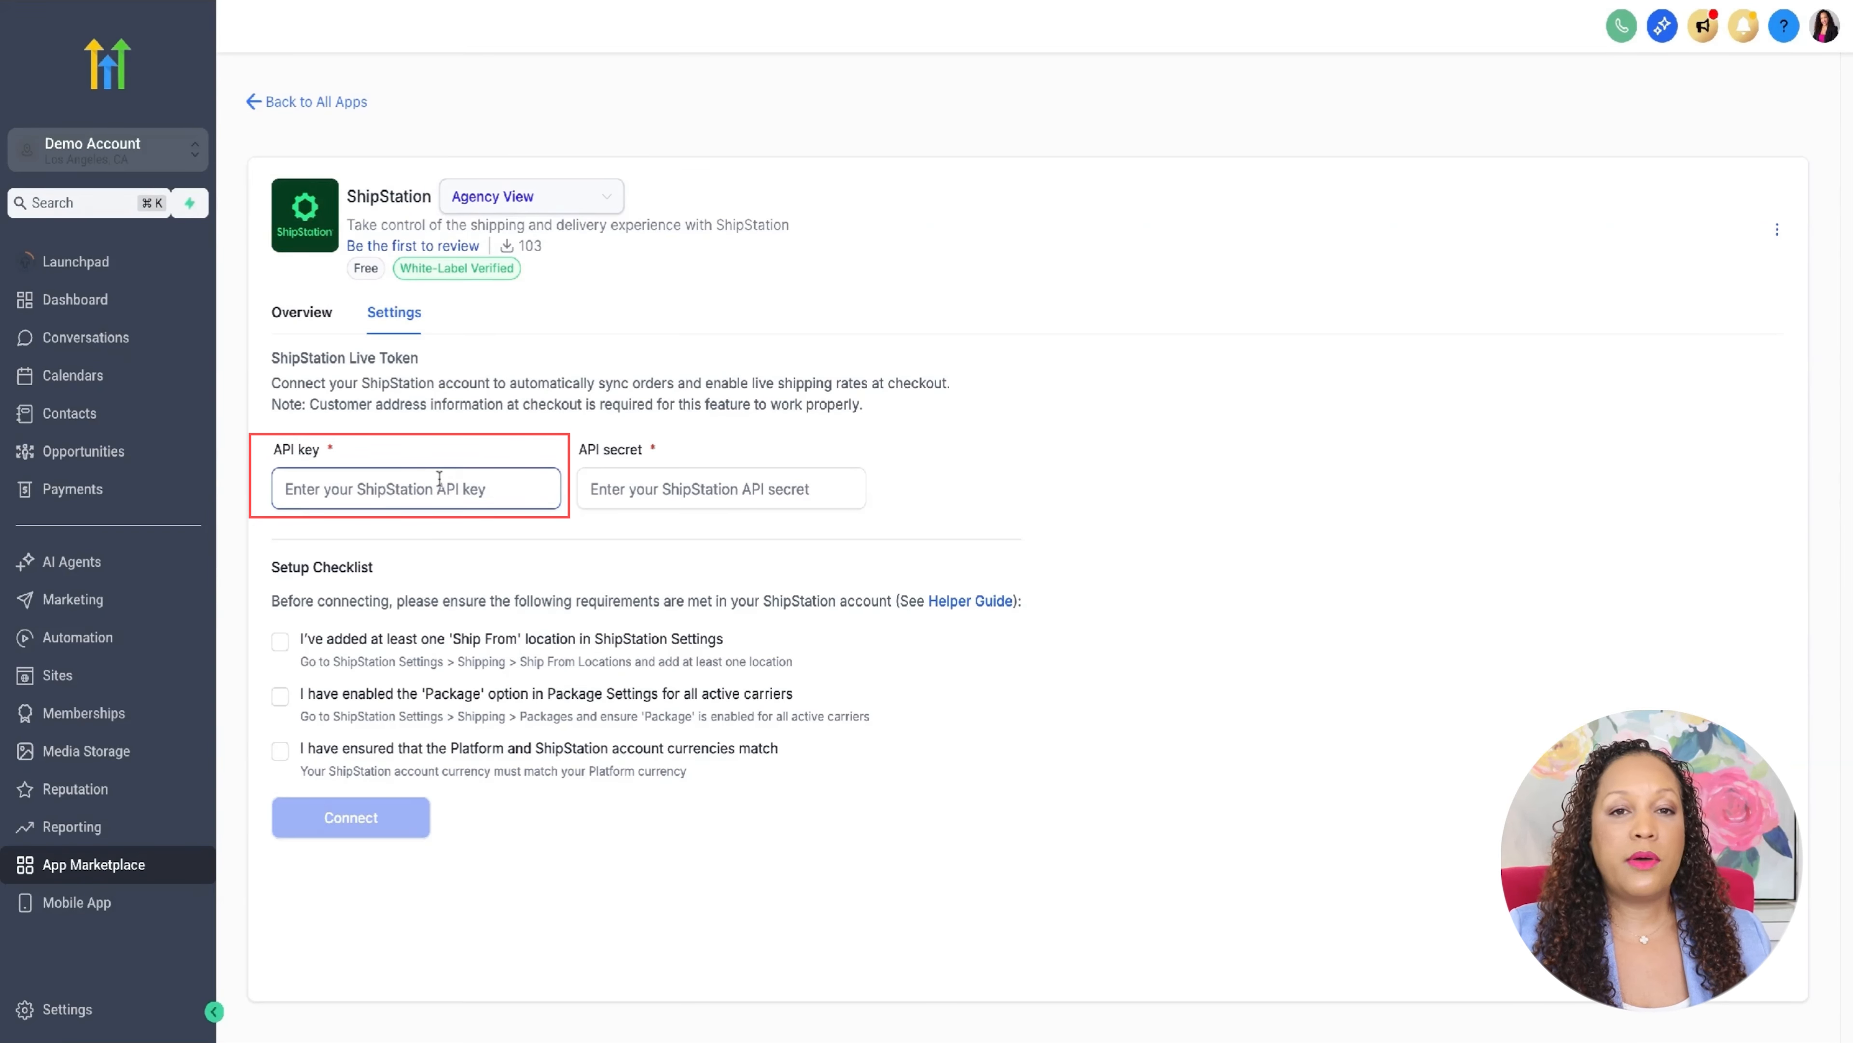
pyautogui.click(634, 487)
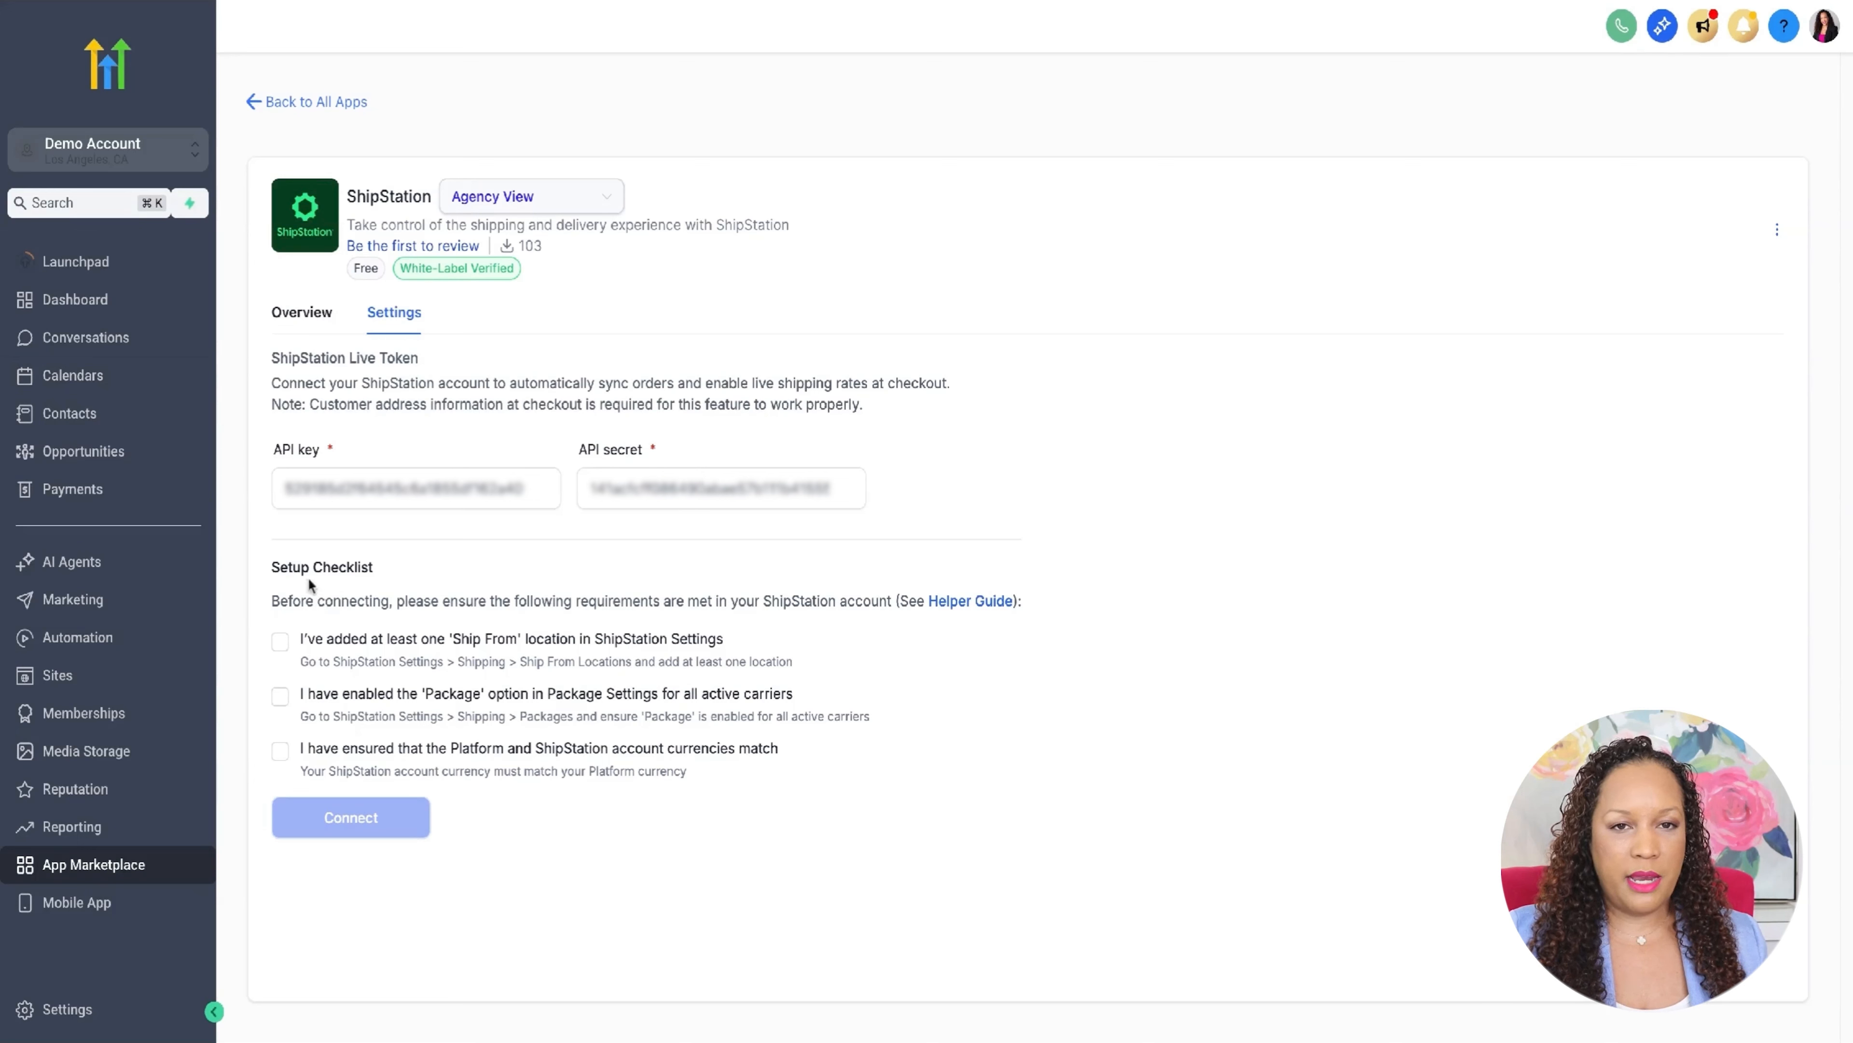
pyautogui.click(282, 642)
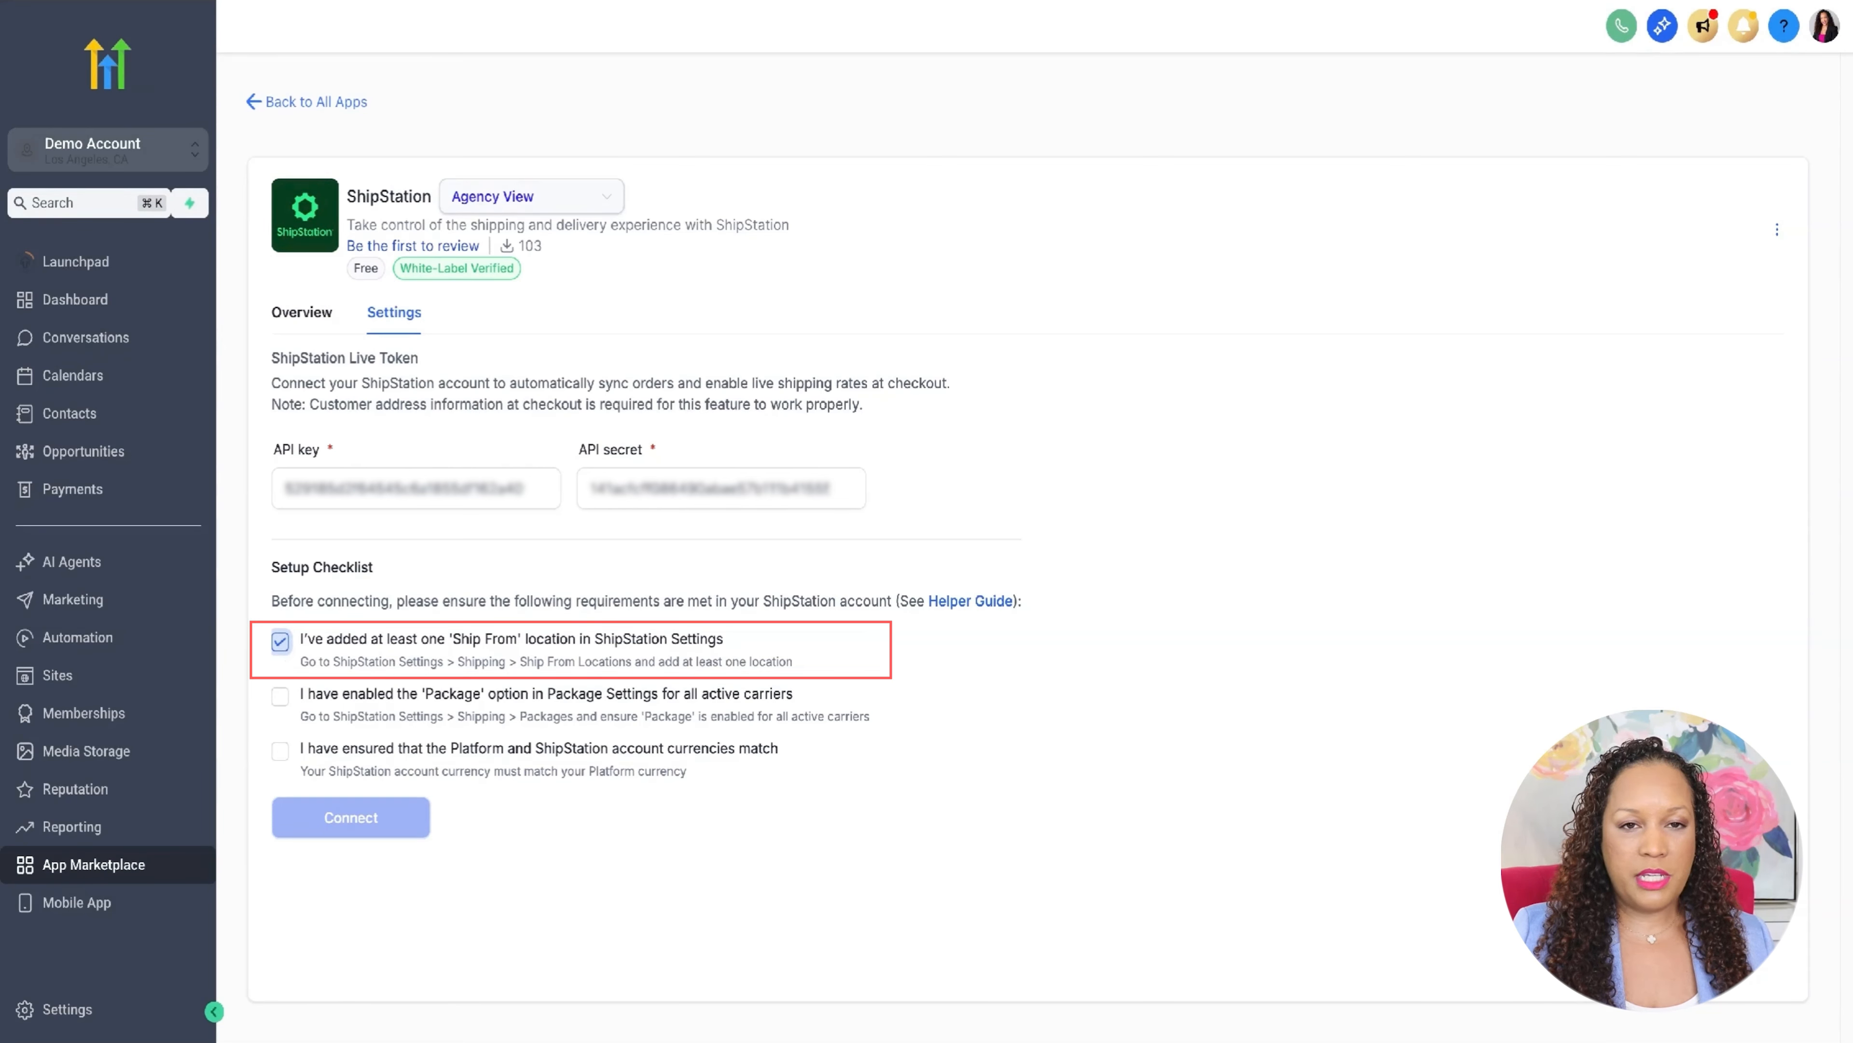
pyautogui.click(281, 699)
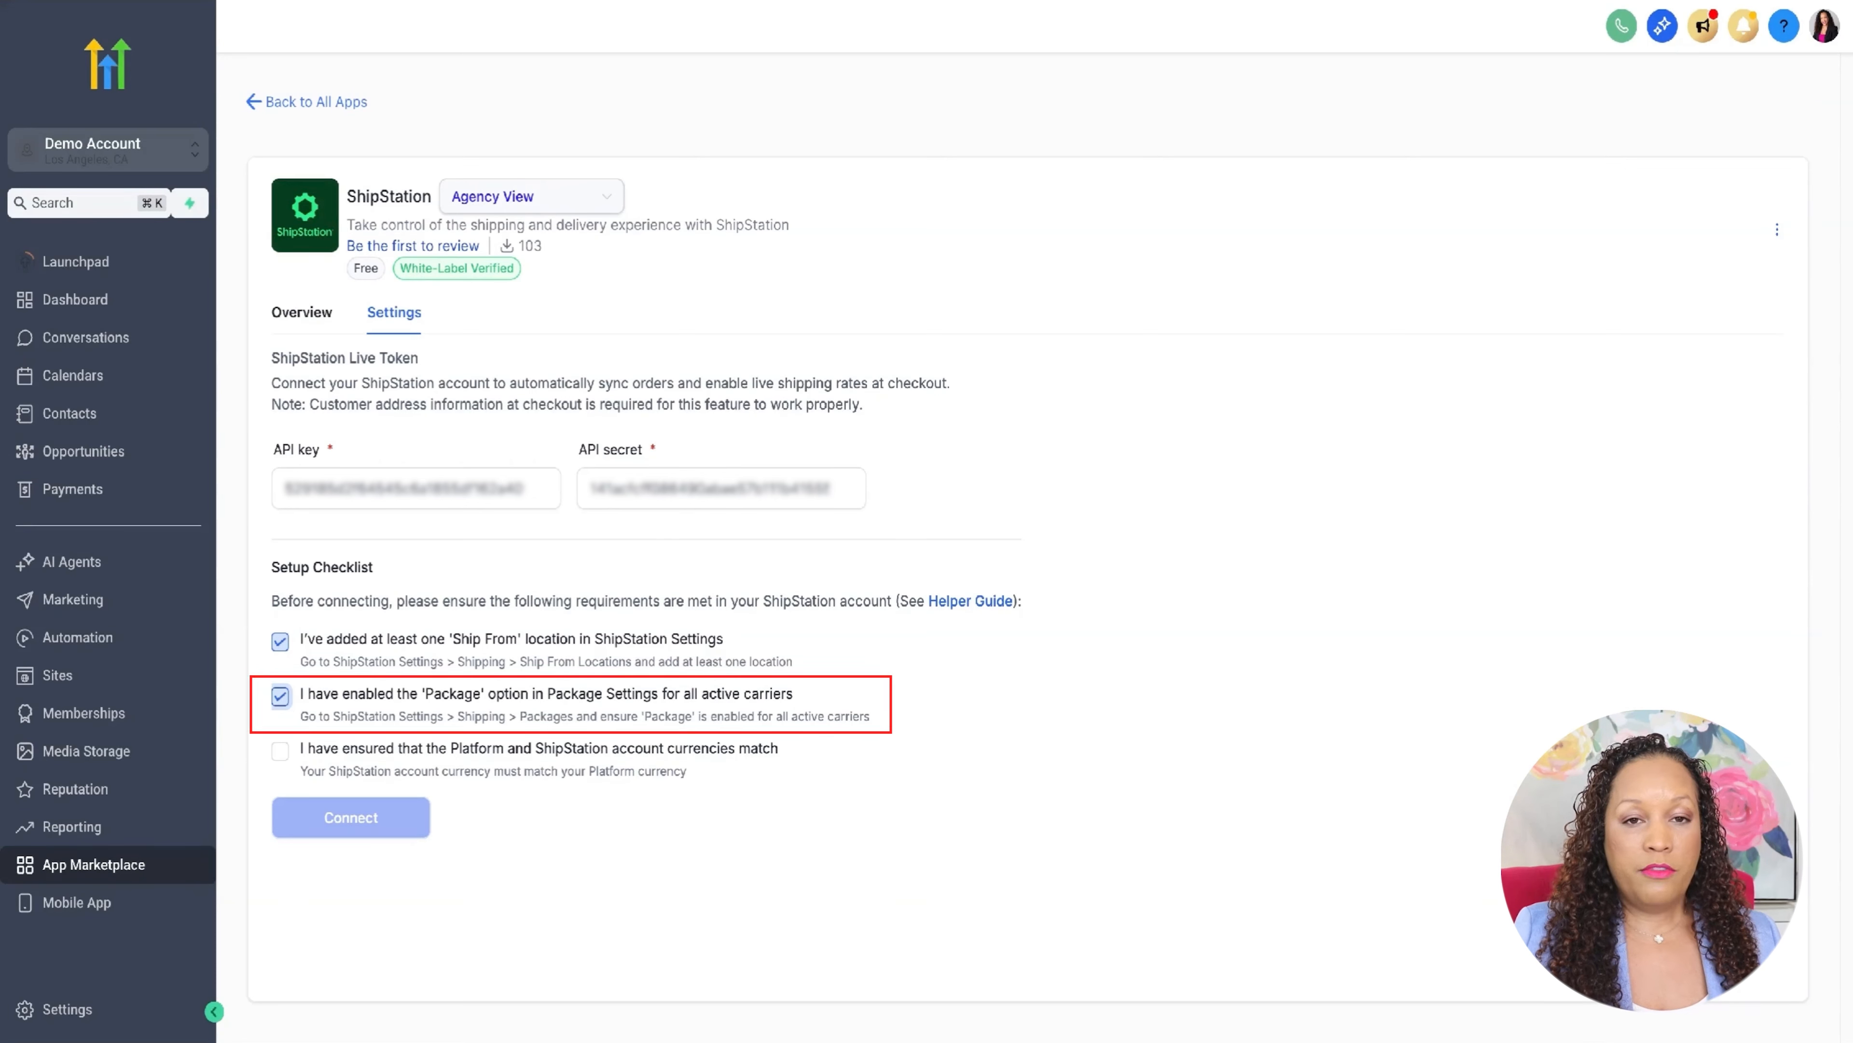
pyautogui.click(281, 751)
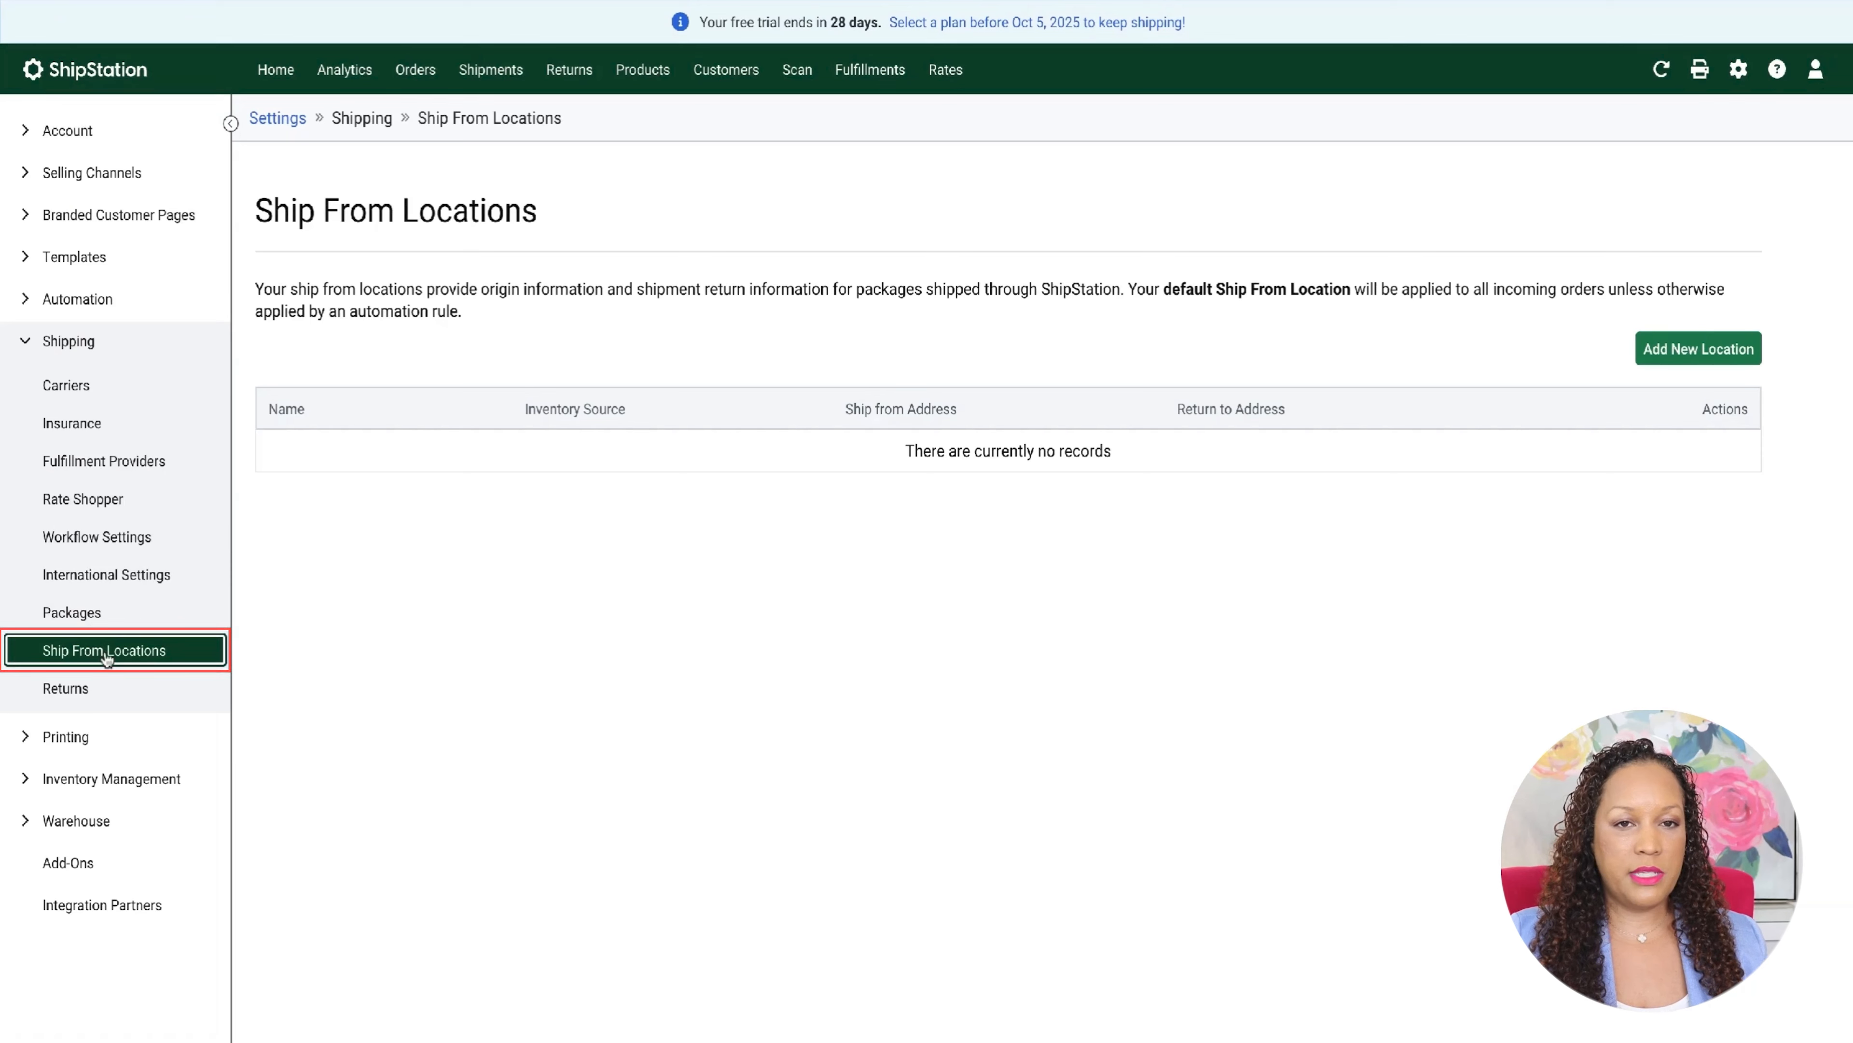
# - Switch to ShipStation and open a blank form for a new Ship From location
pyautogui.click(1691, 349)
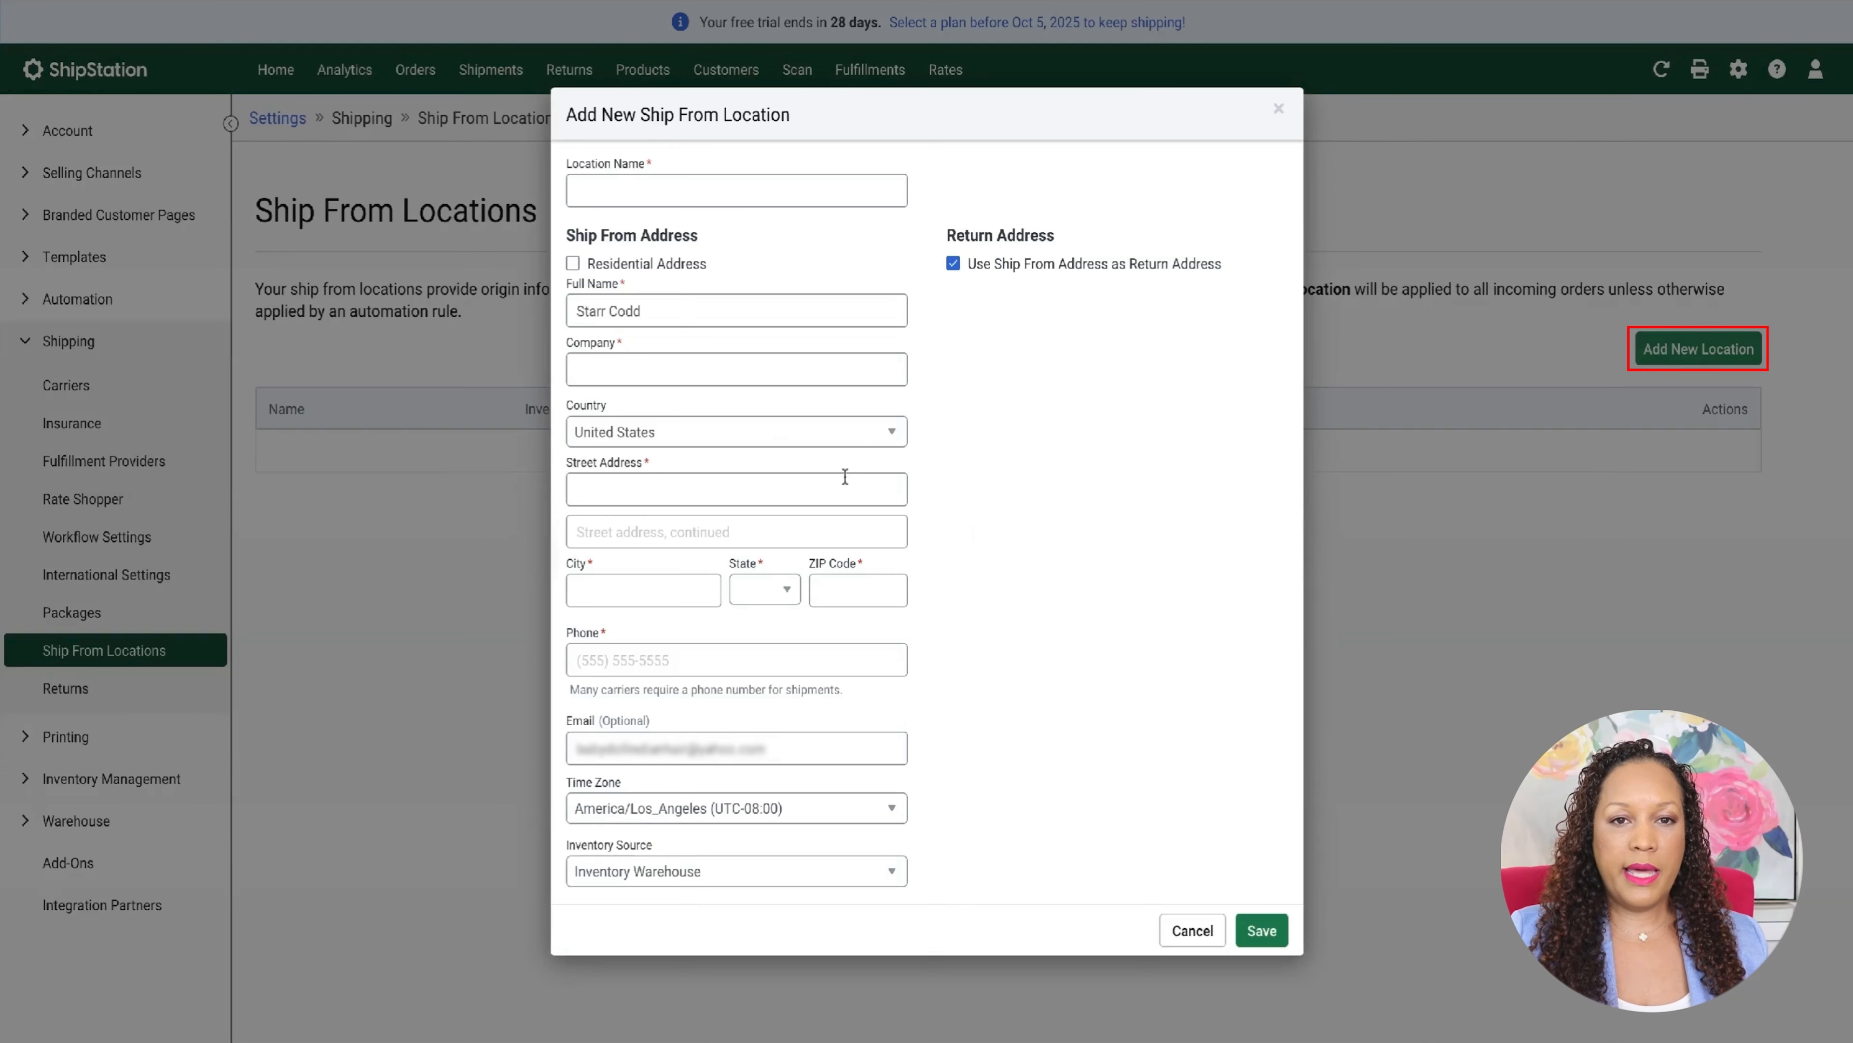
pyautogui.click(615, 185)
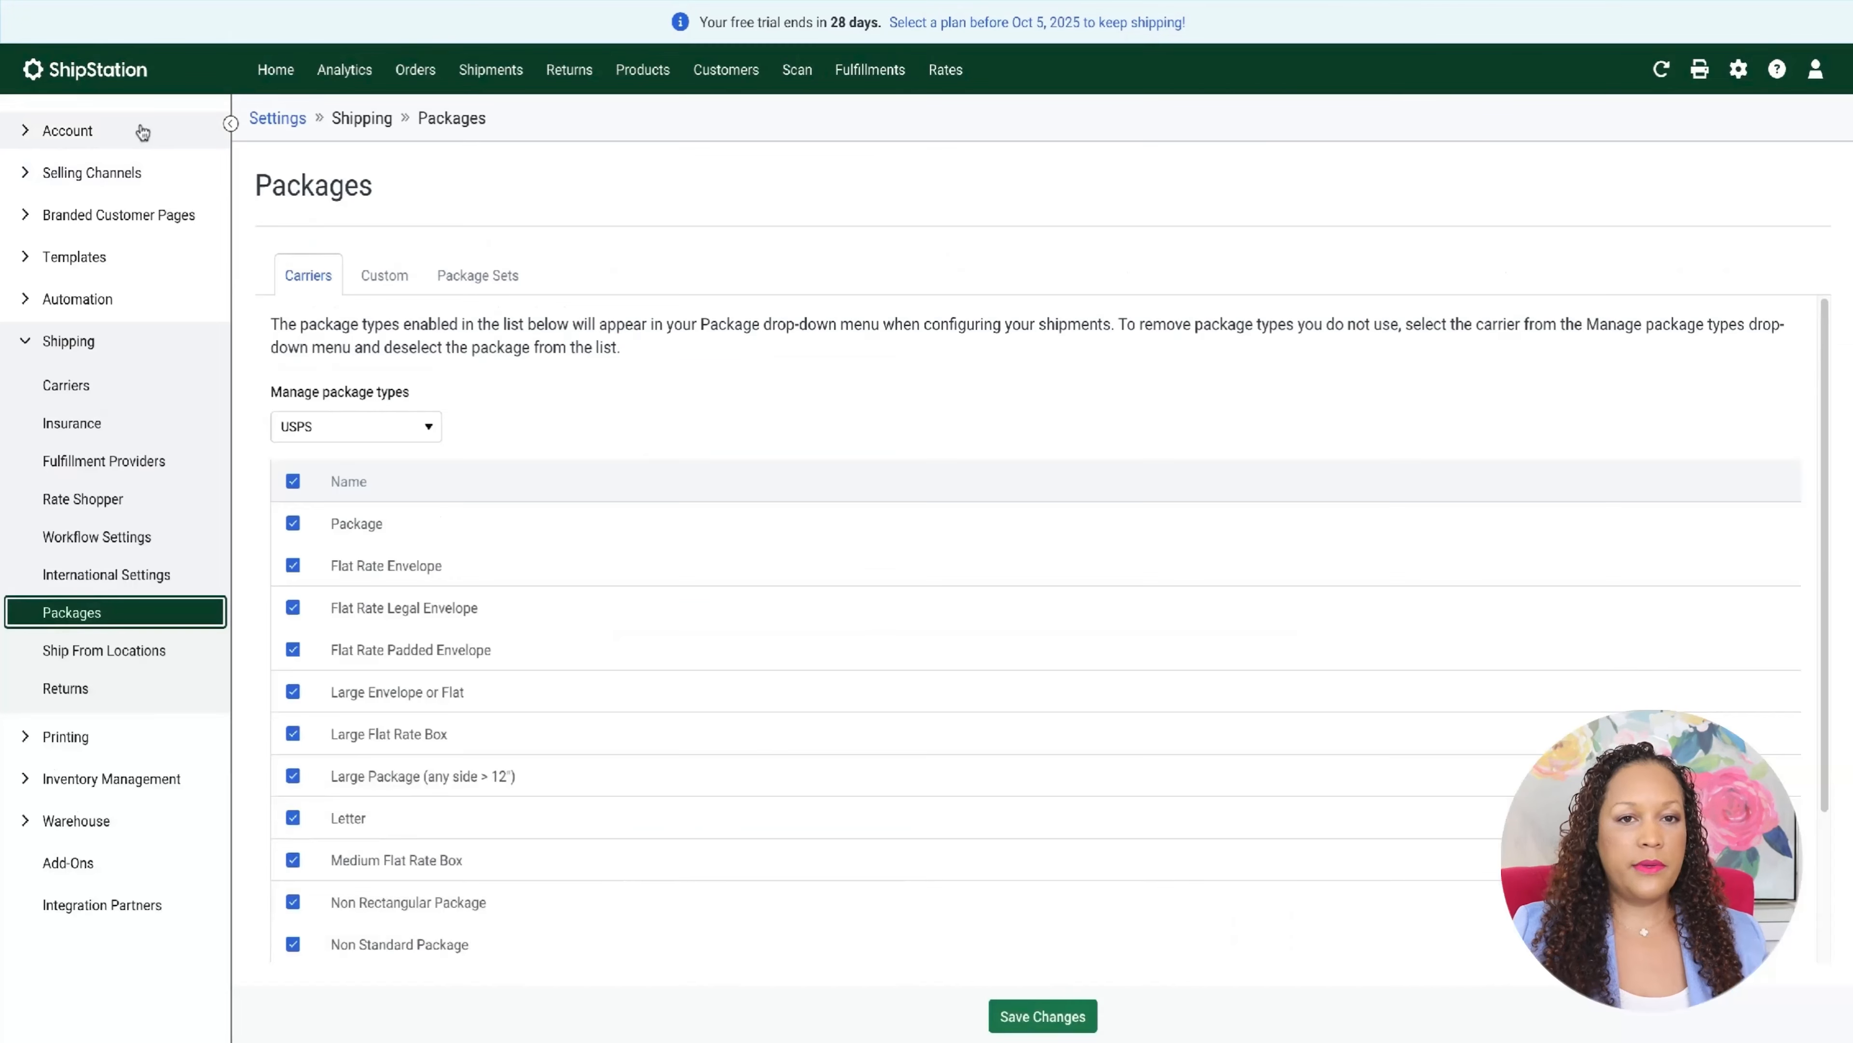
# - Open ShipStation's shipping package settings, review the available carriers and enabled USPS package types, and save the changes
pyautogui.click(58, 343)
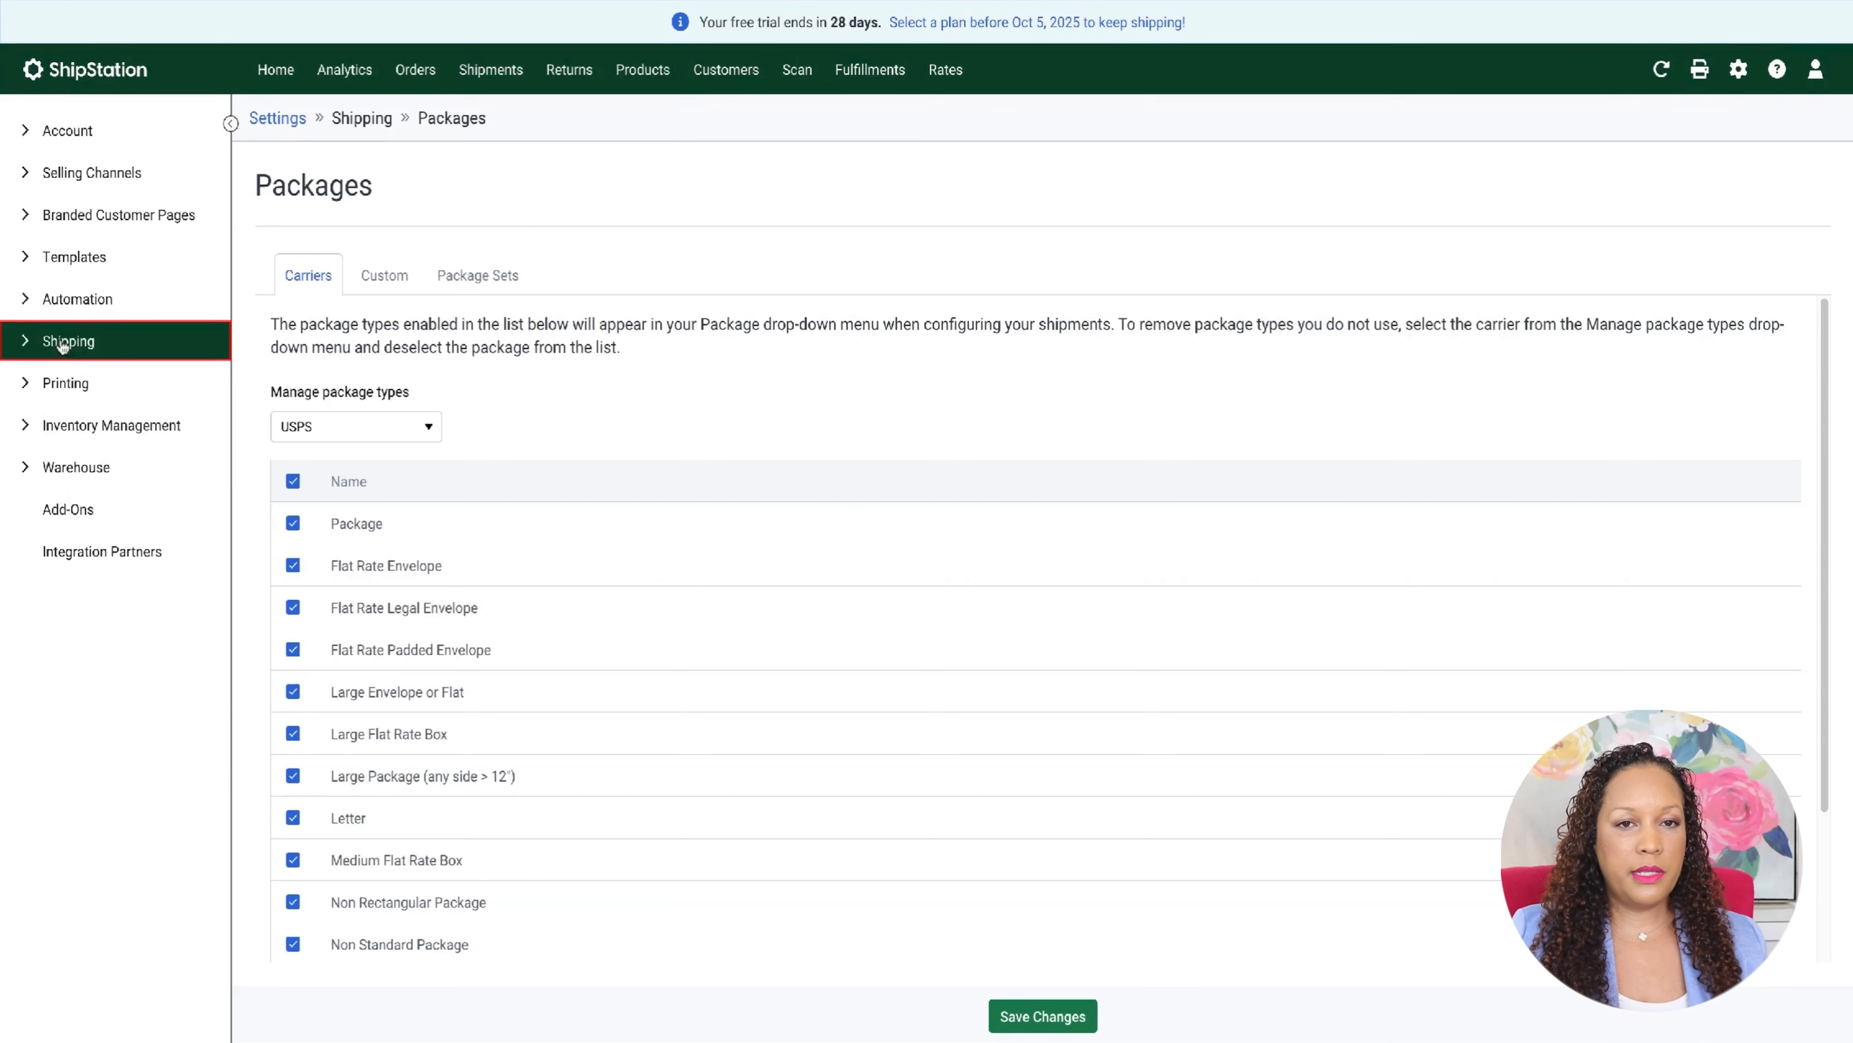
pyautogui.click(57, 343)
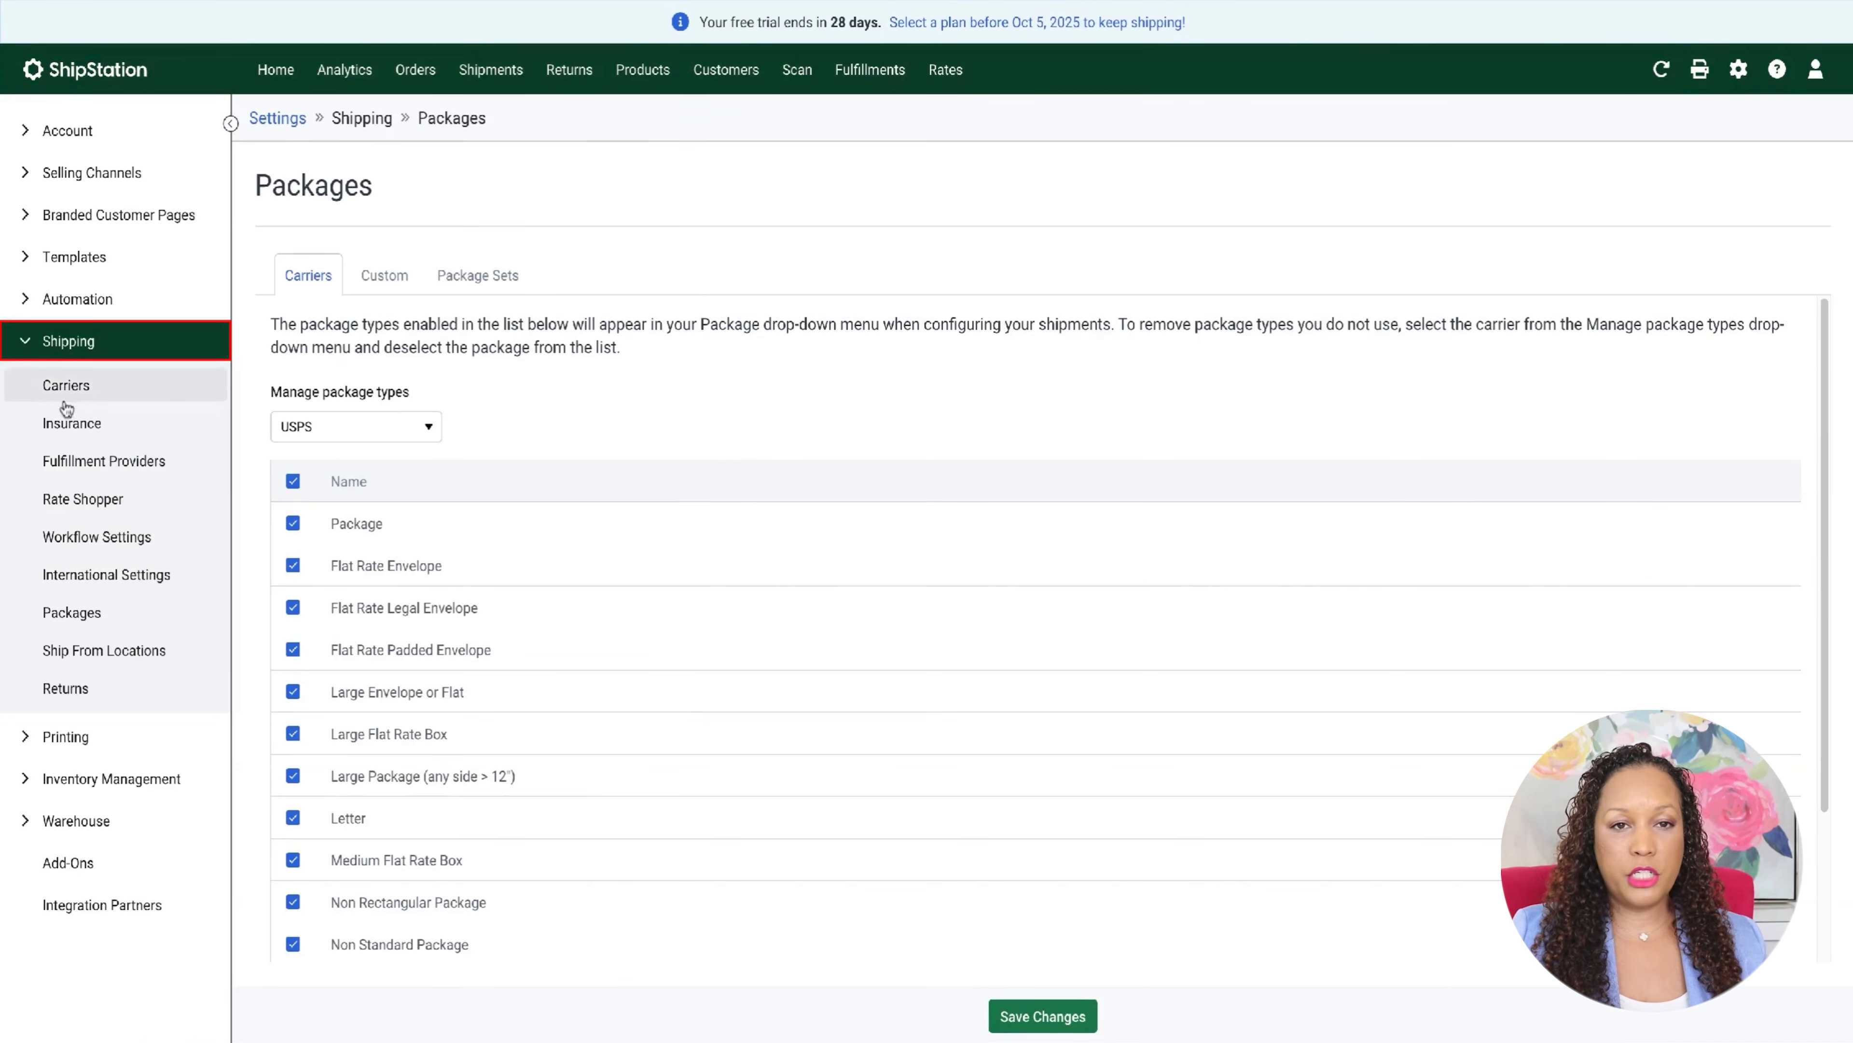
pyautogui.click(69, 614)
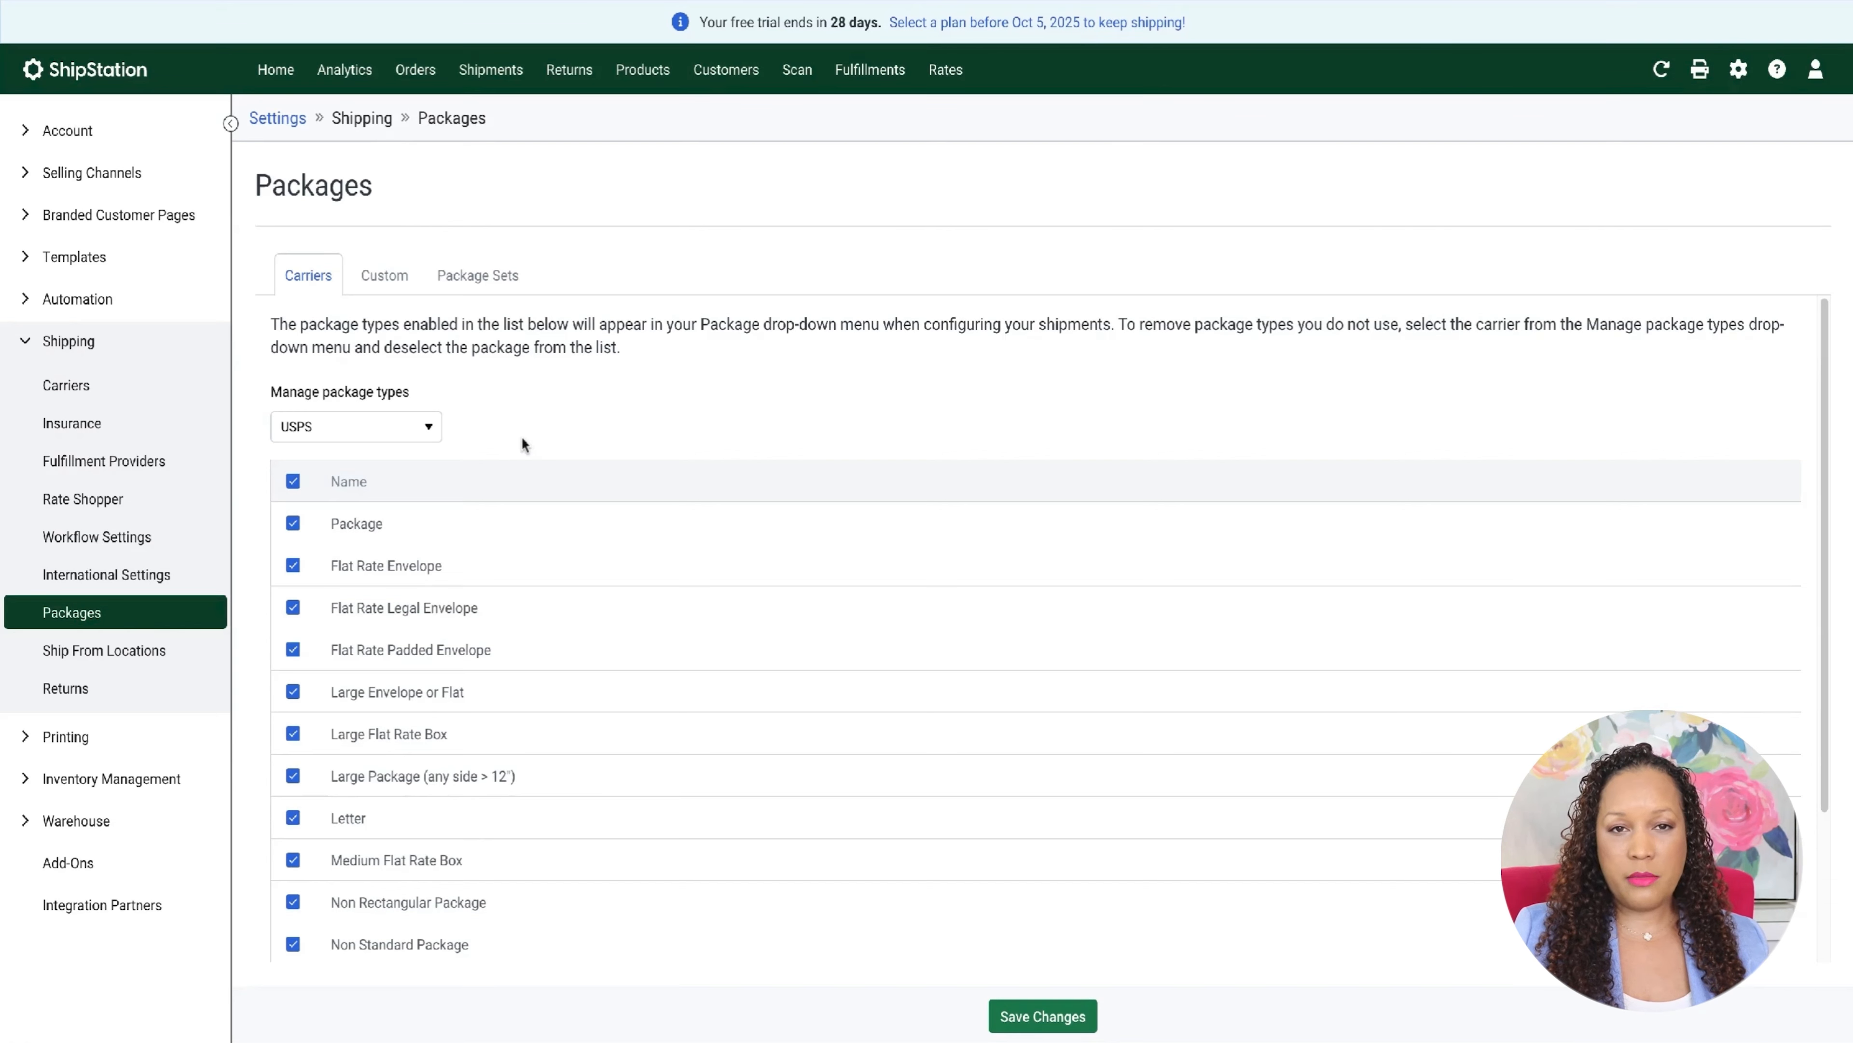
pyautogui.click(429, 431)
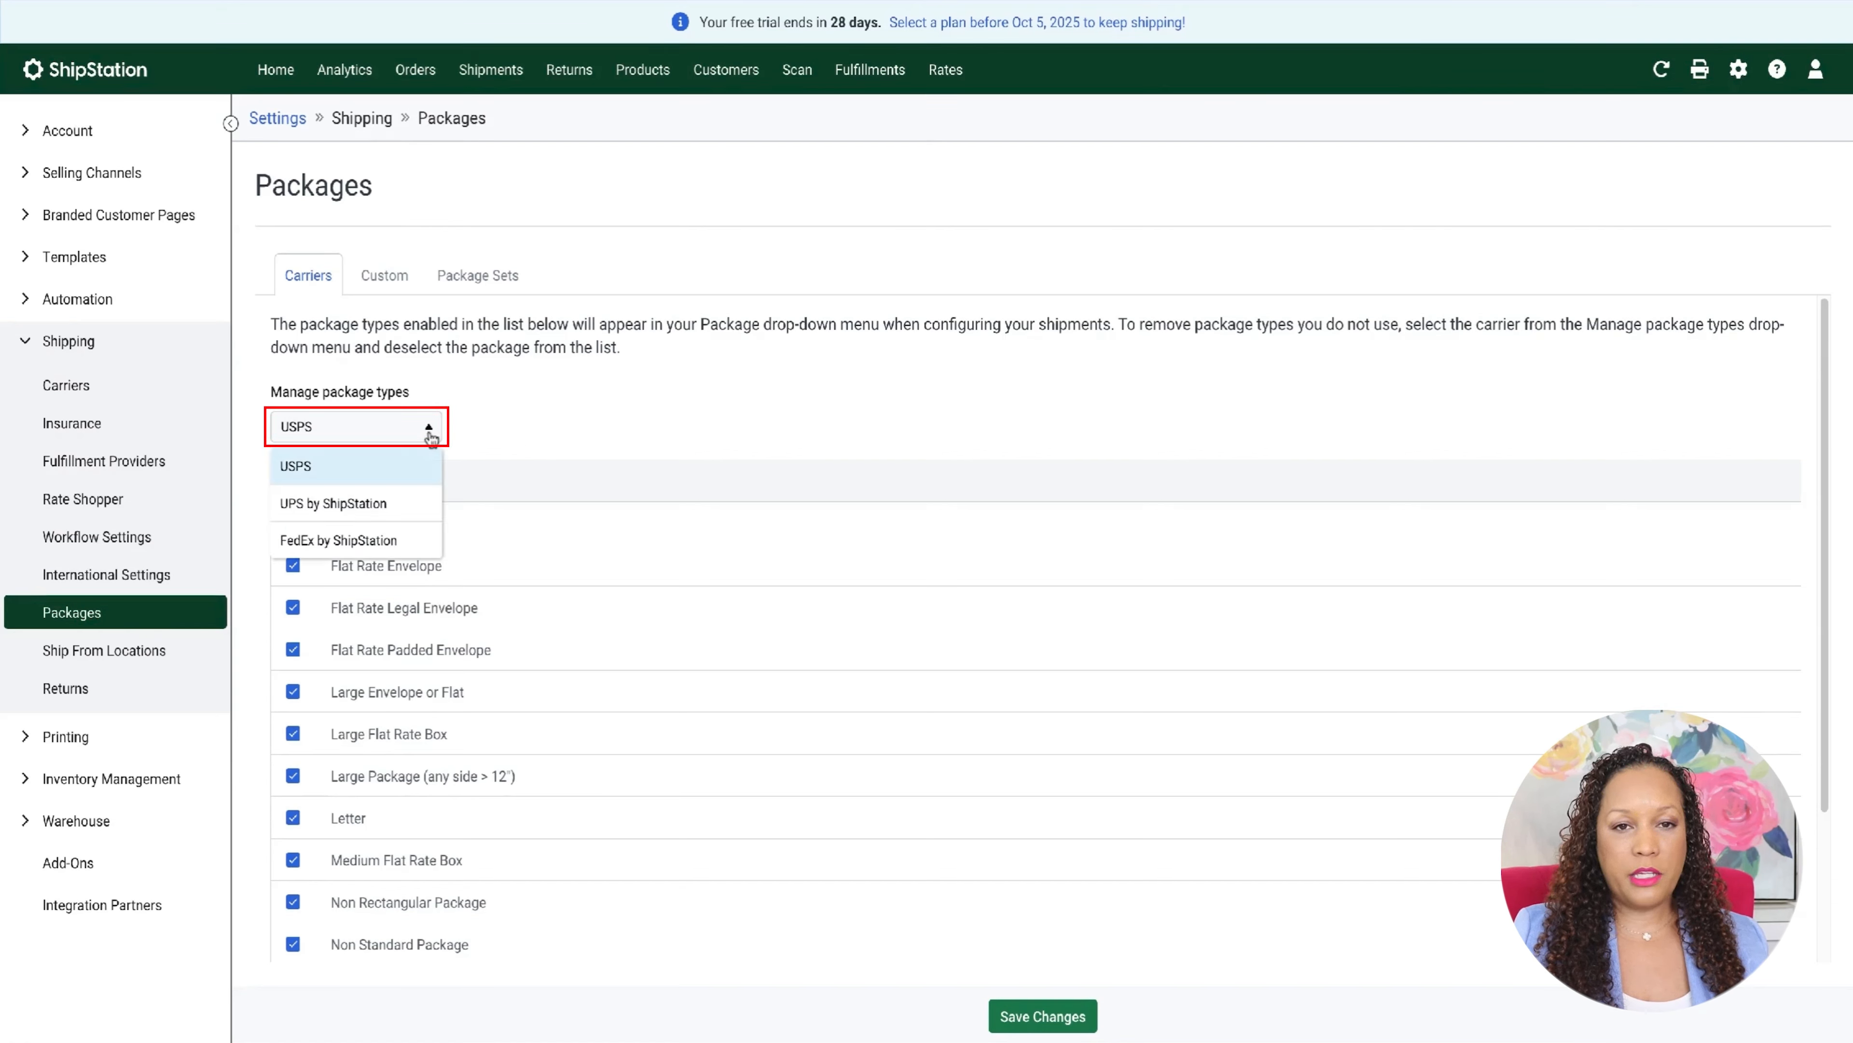
pyautogui.press('Escape')
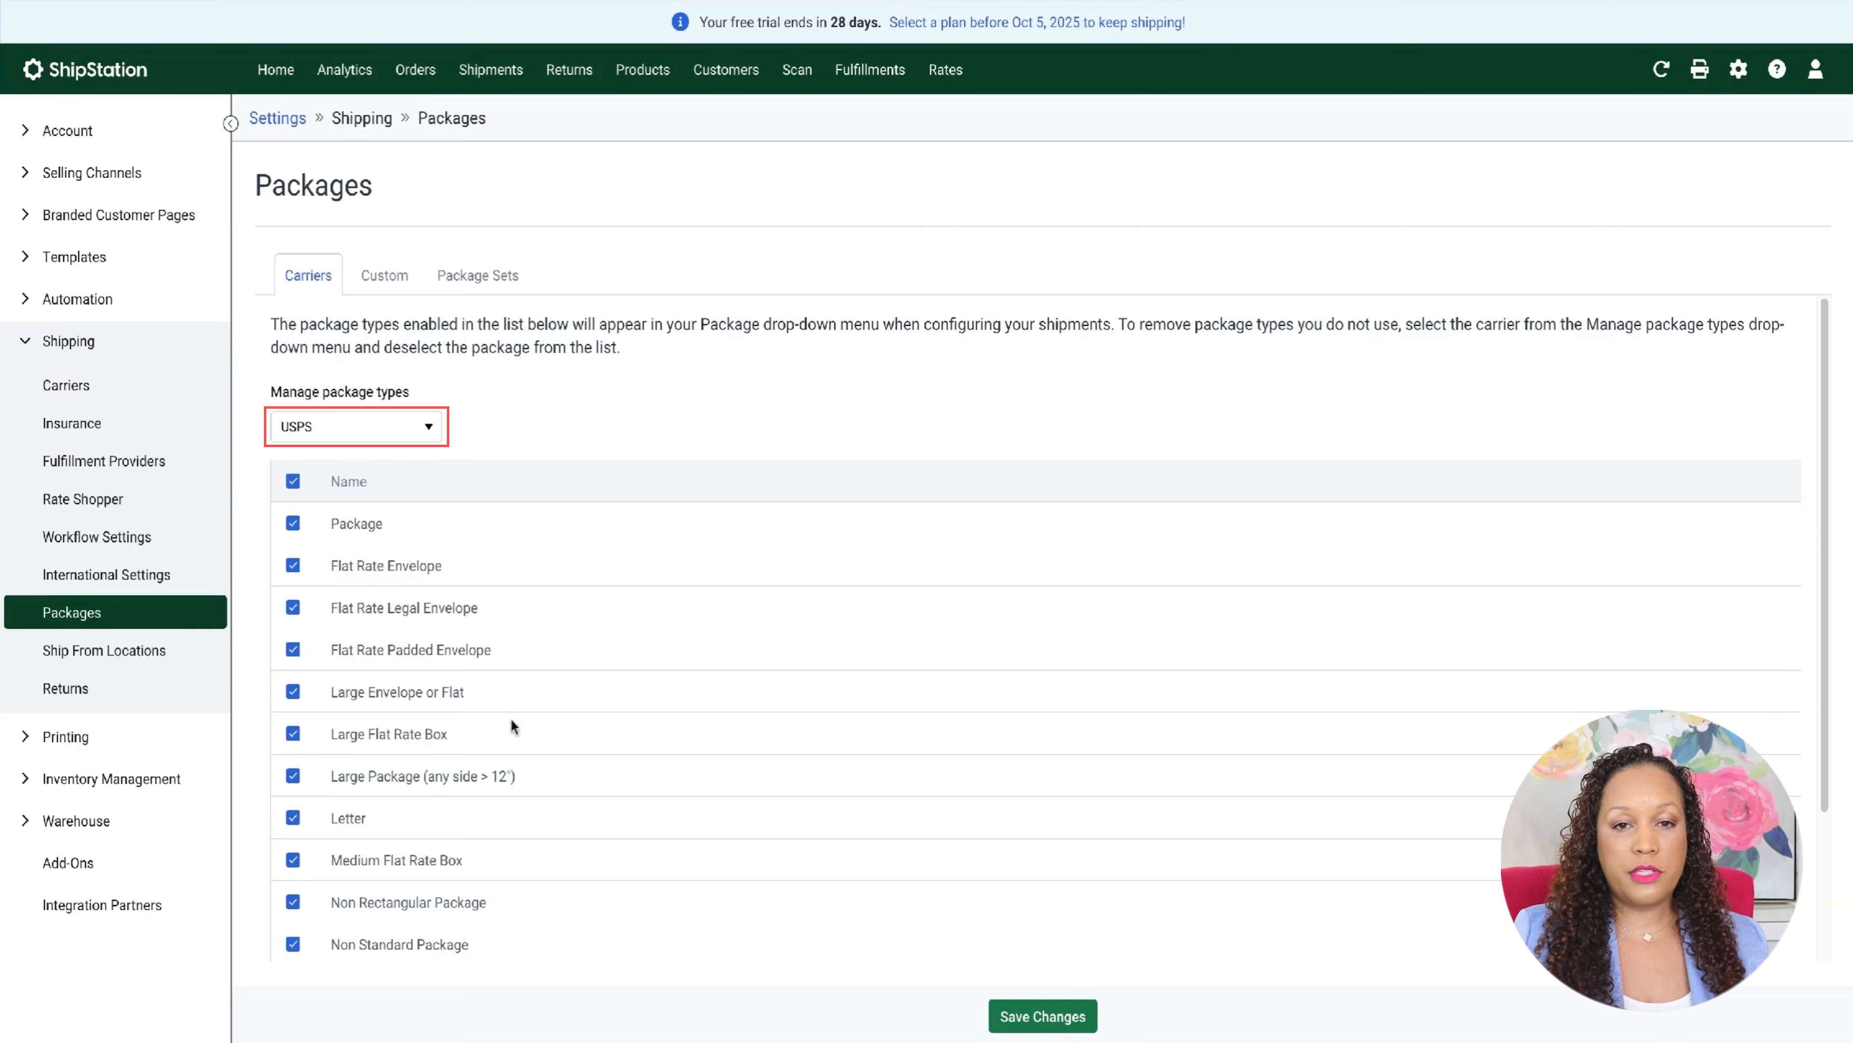
pyautogui.scroll(-3, 771, 853)
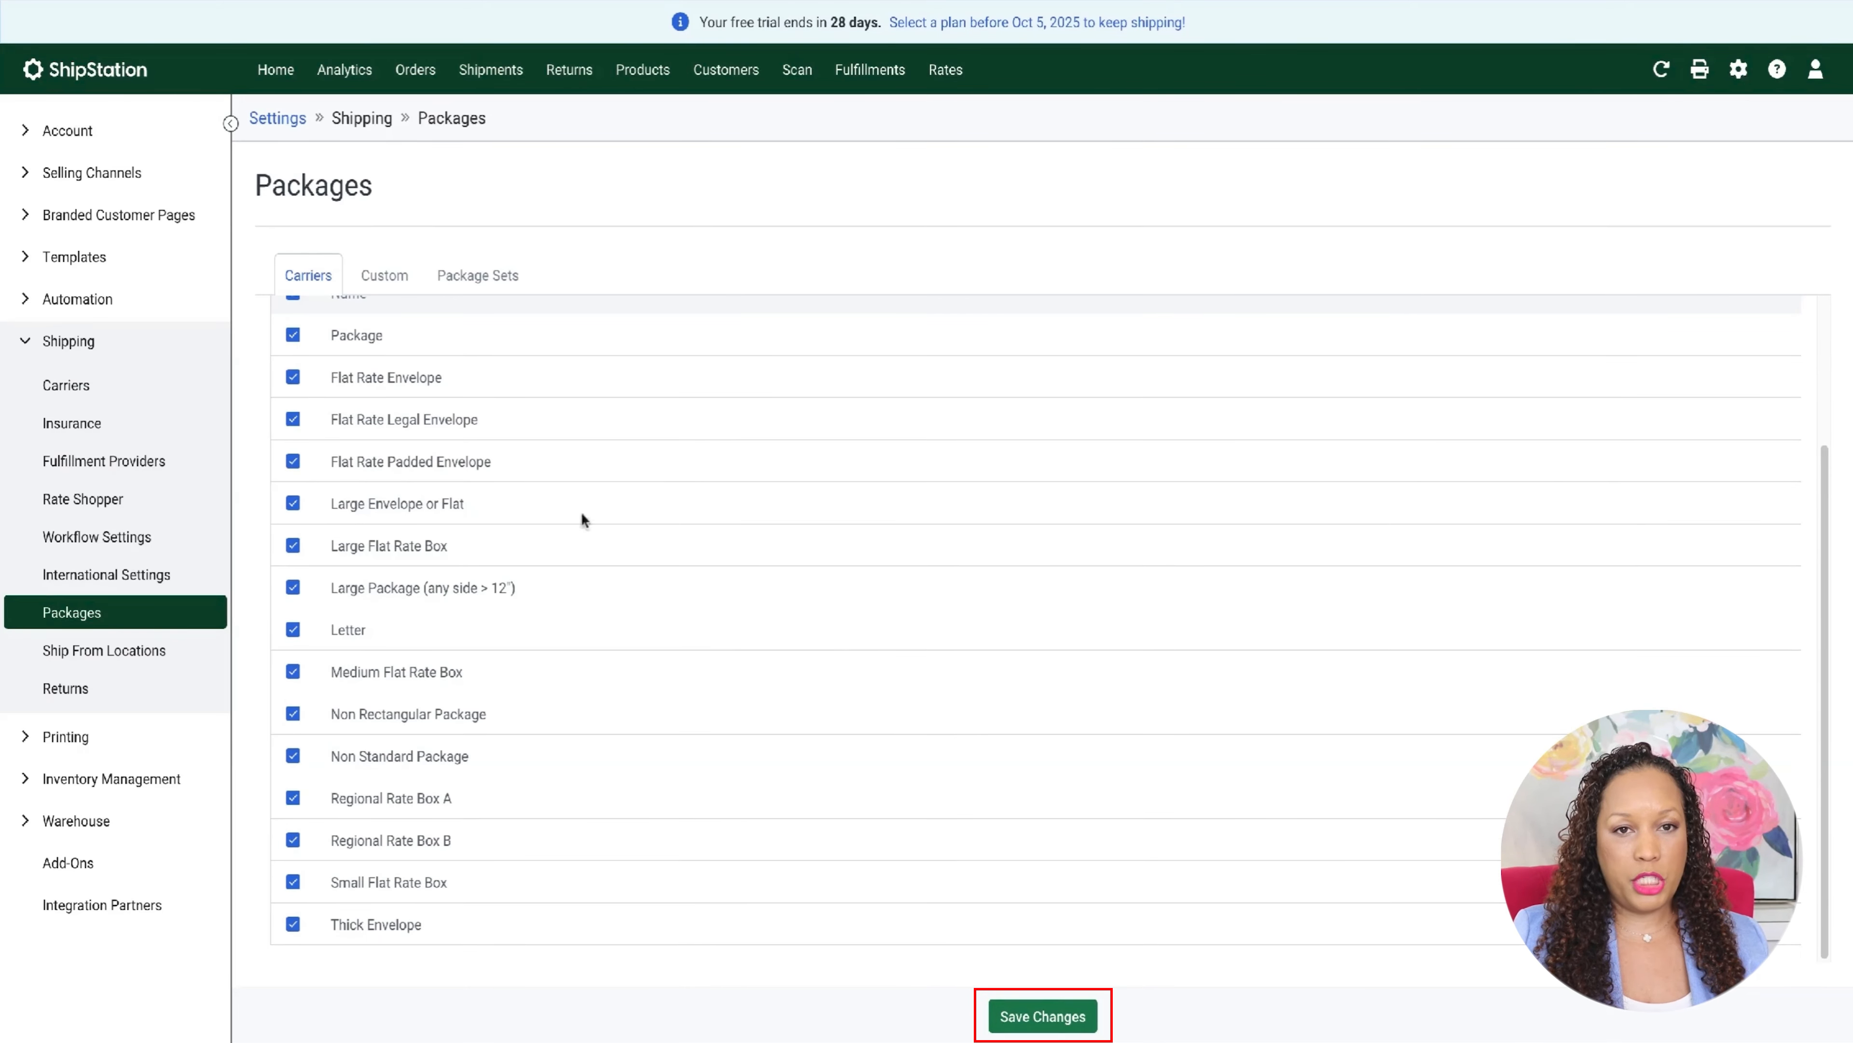
# - Look at the custom packages and package sets, and return to the carrier package types
pyautogui.click(385, 288)
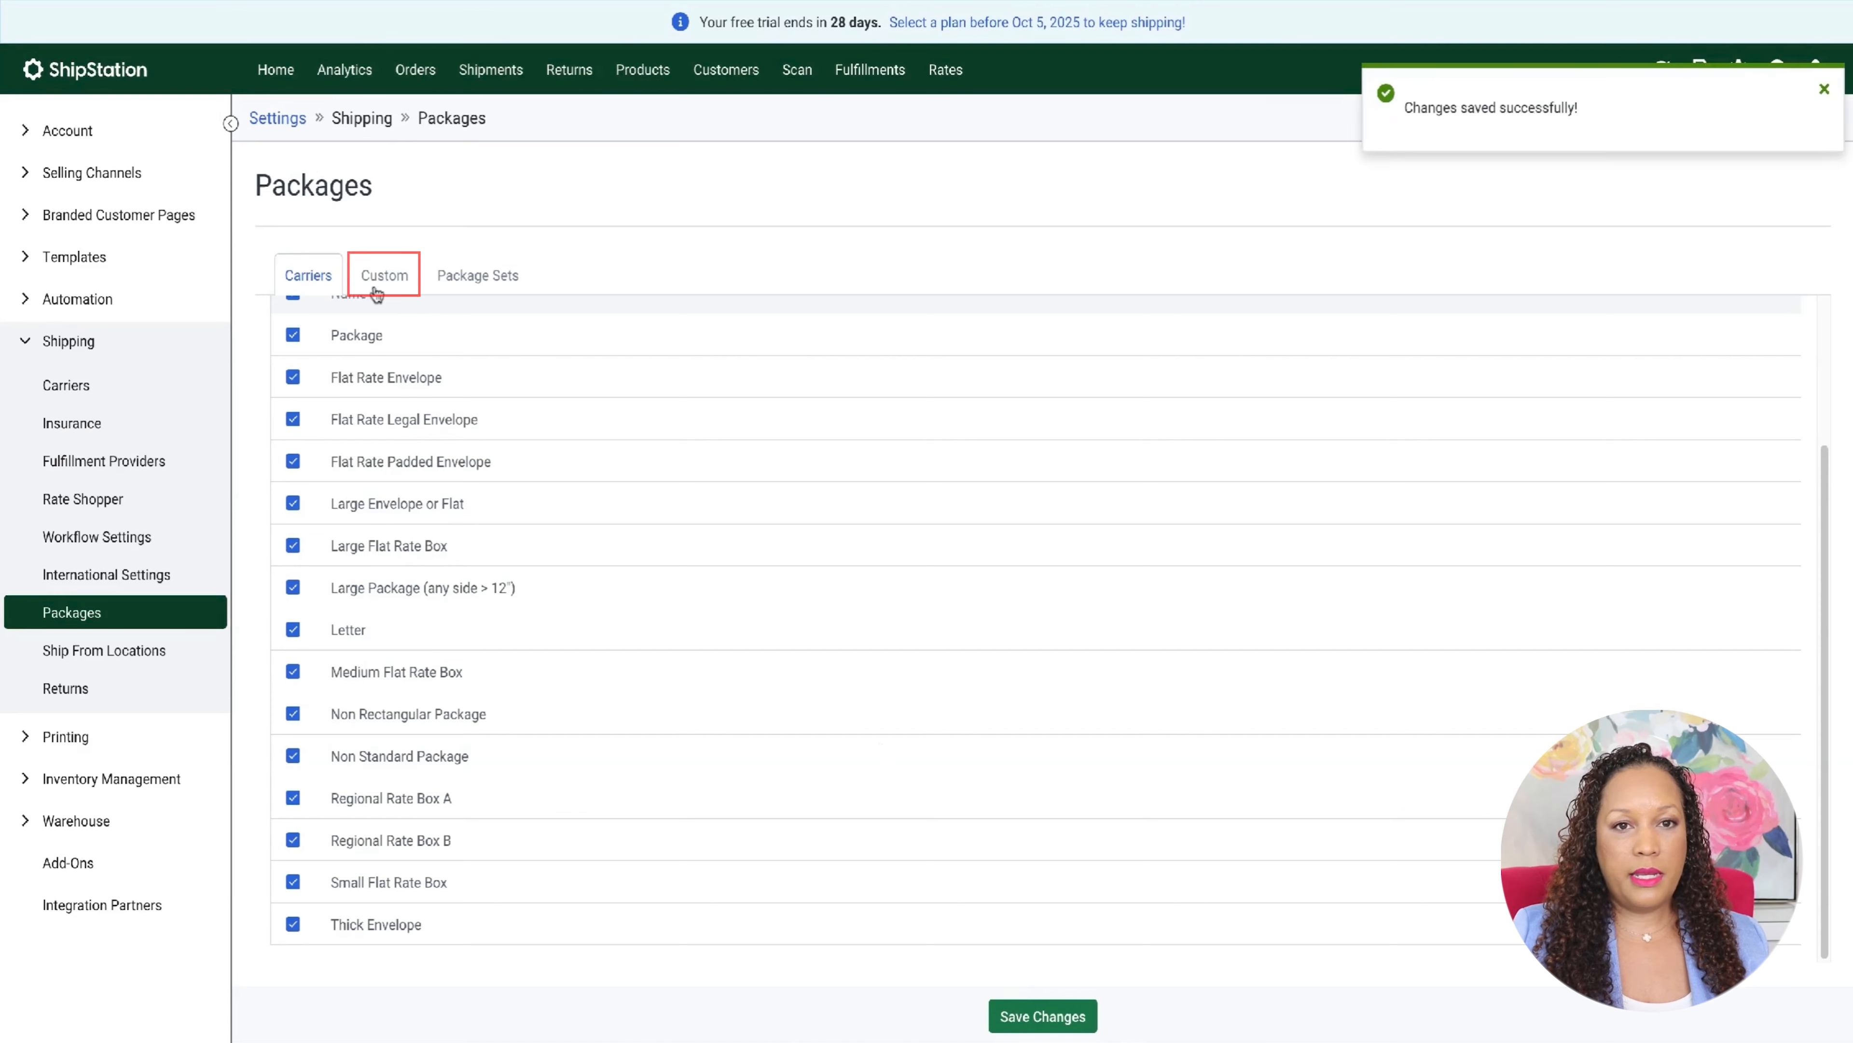
pyautogui.click(365, 406)
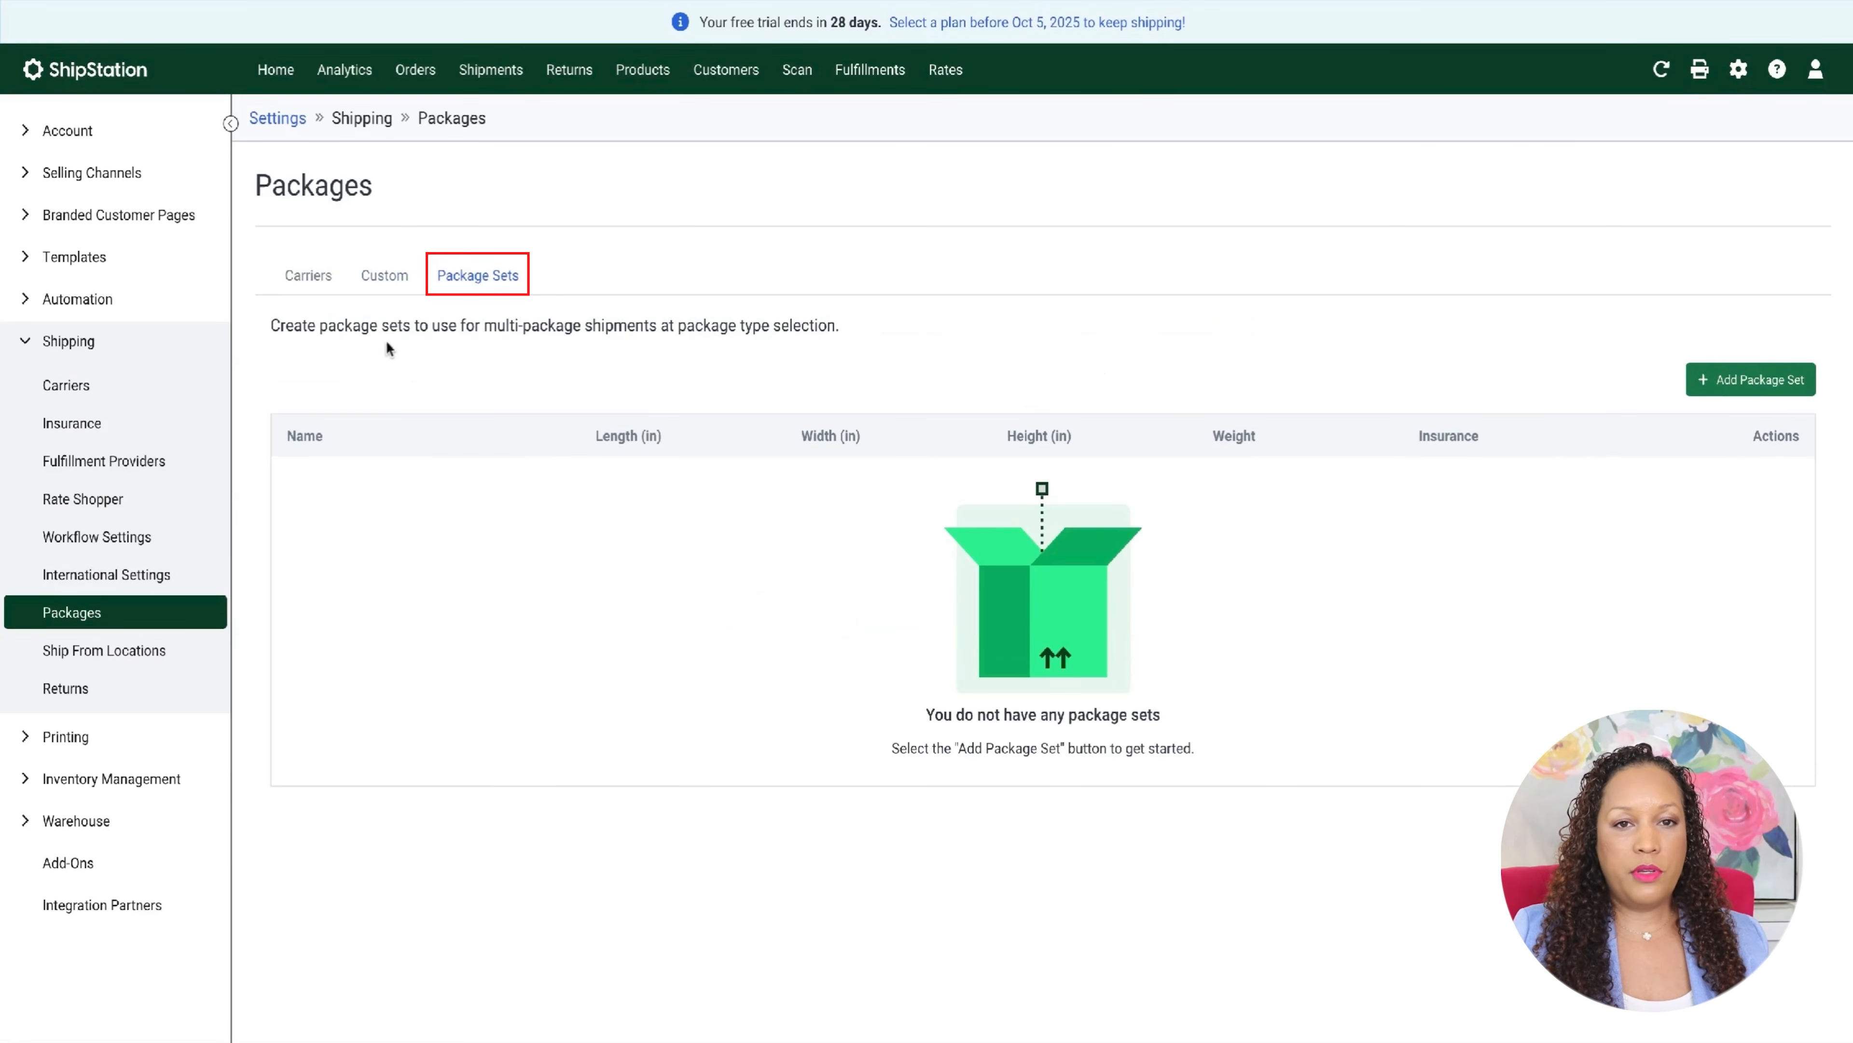
pyautogui.click(302, 275)
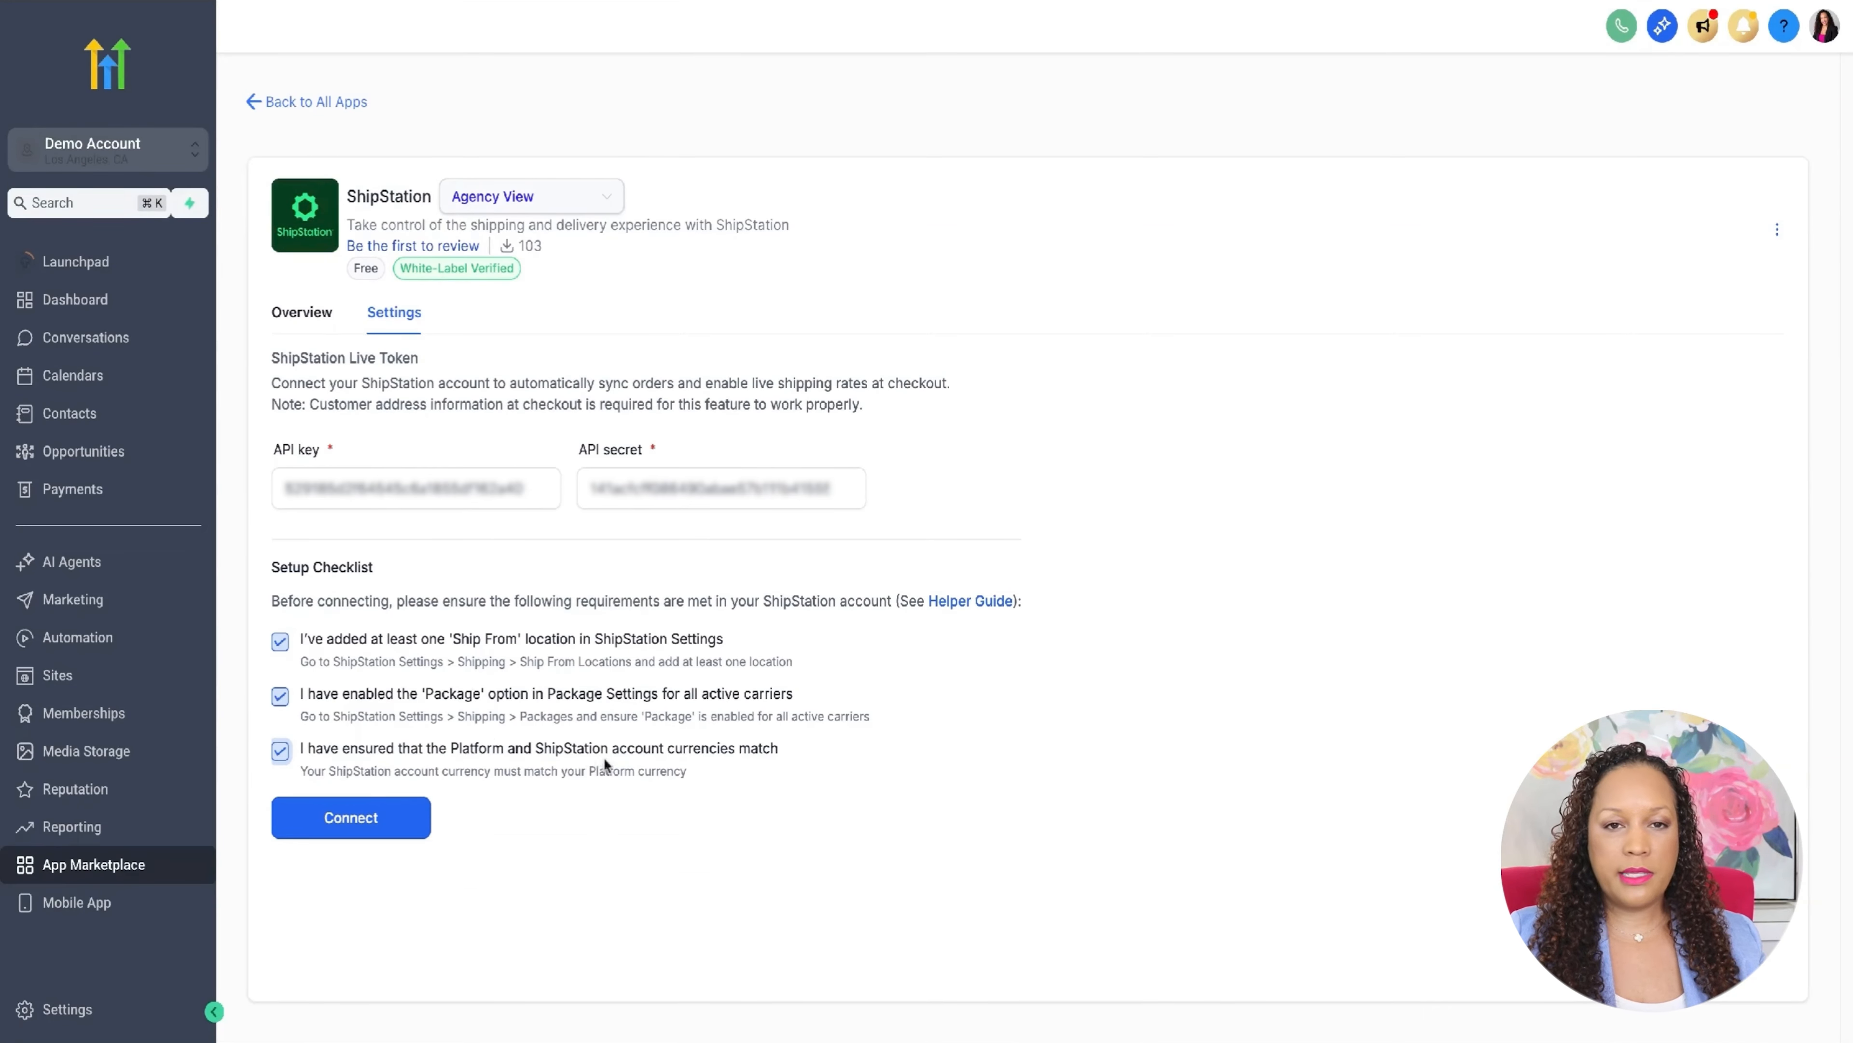
# - Switch back to HighLevel, connect the ShipStation account, and start a new shipping option named USPS
pyautogui.click(401, 815)
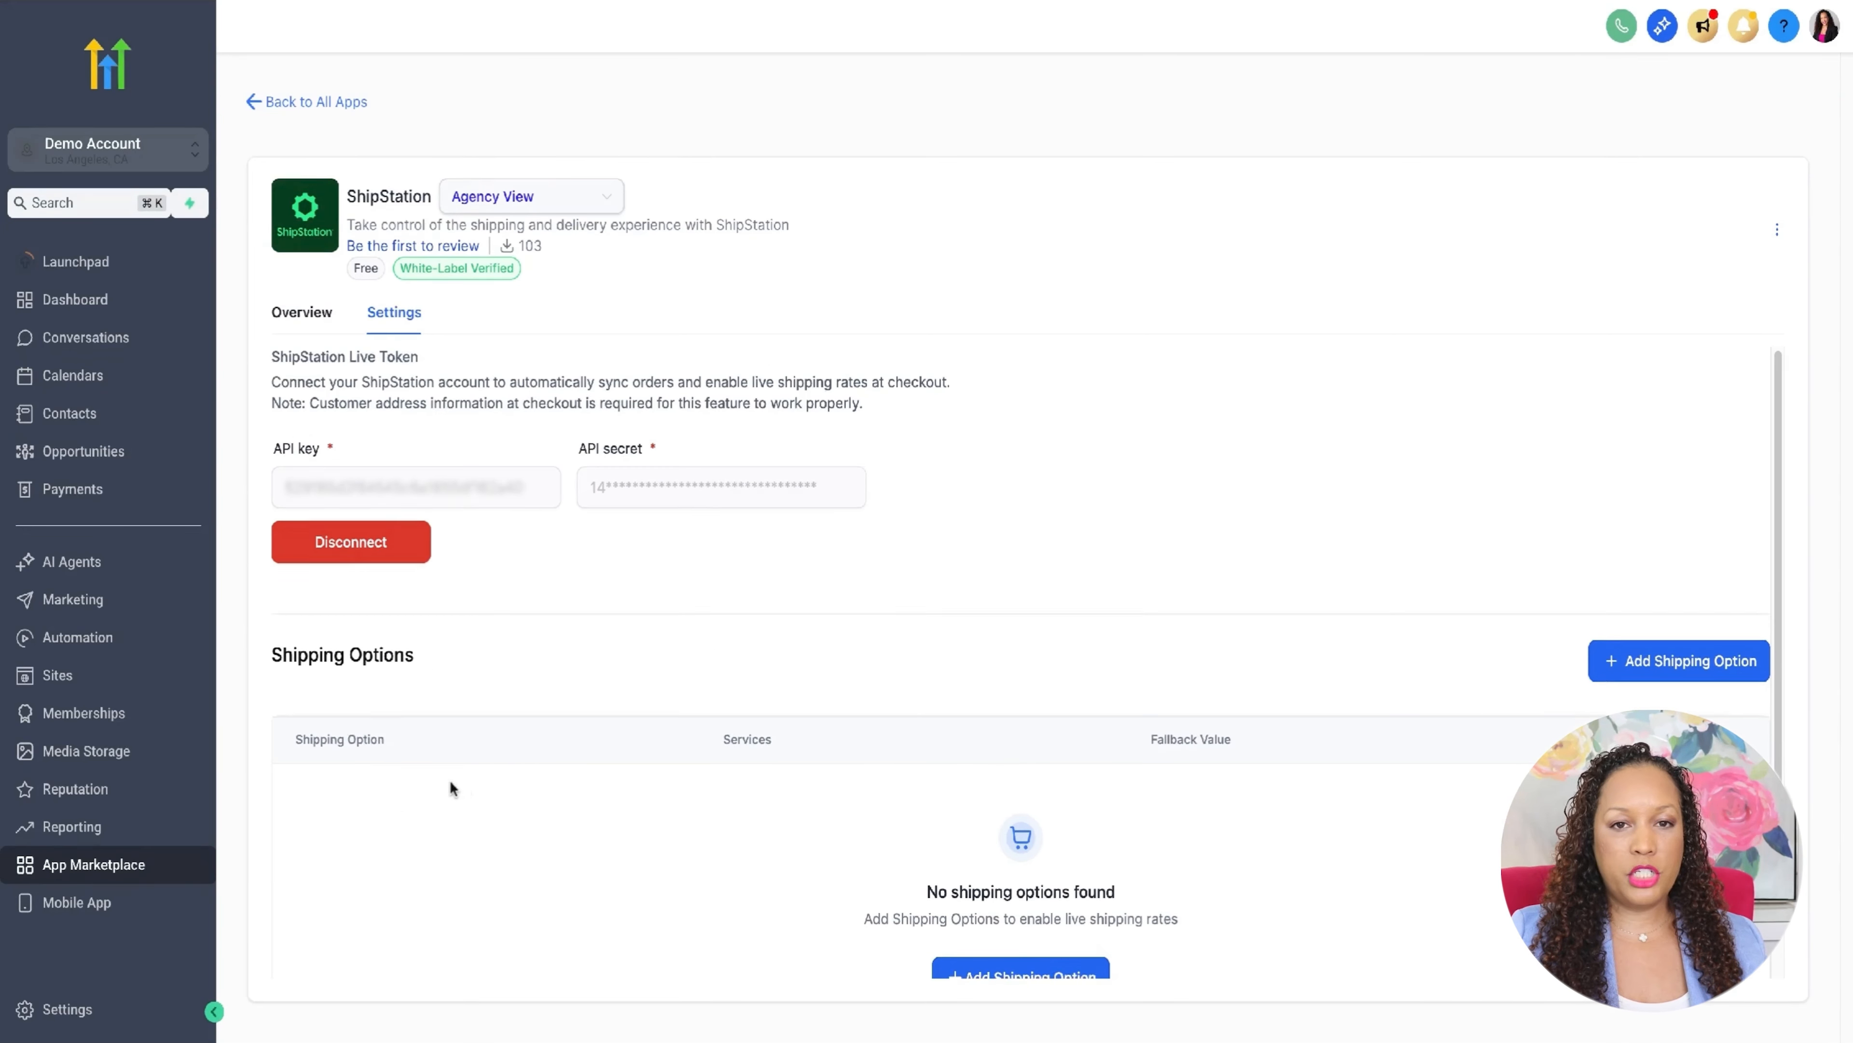
pyautogui.scroll(-1, 449, 779)
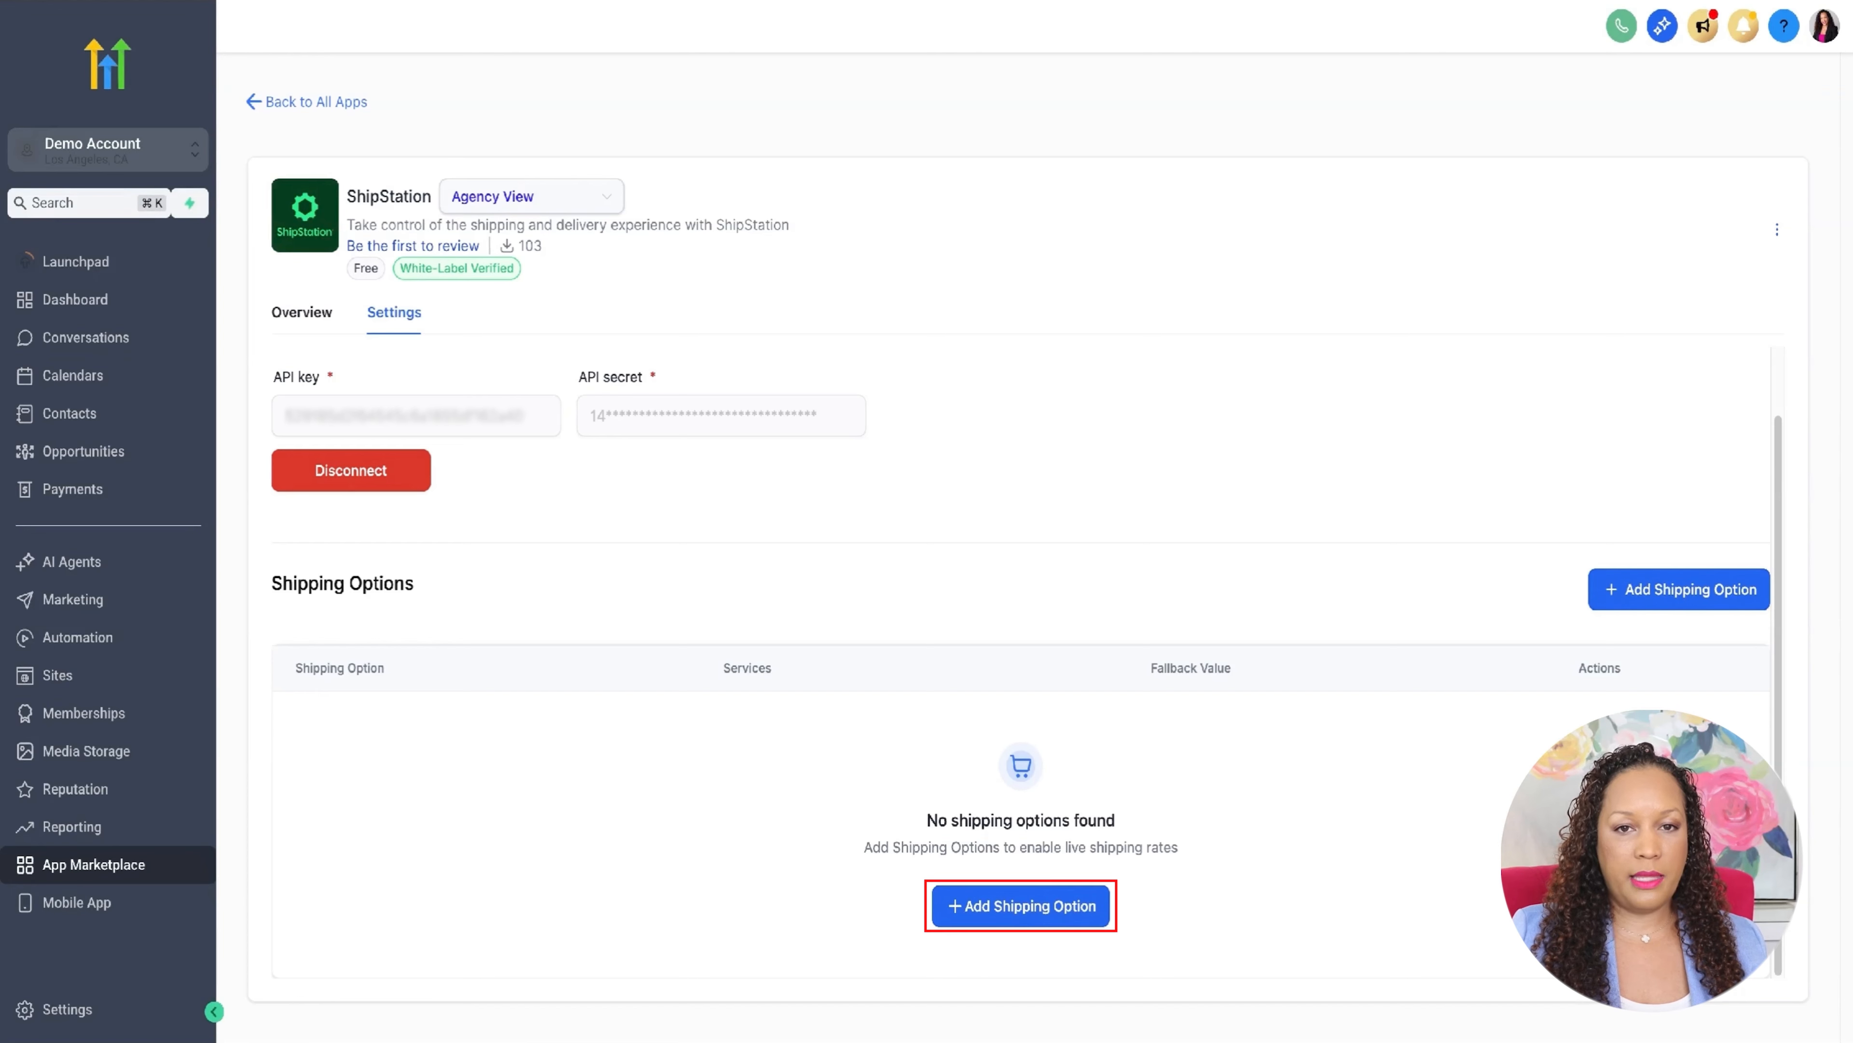
pyautogui.click(989, 921)
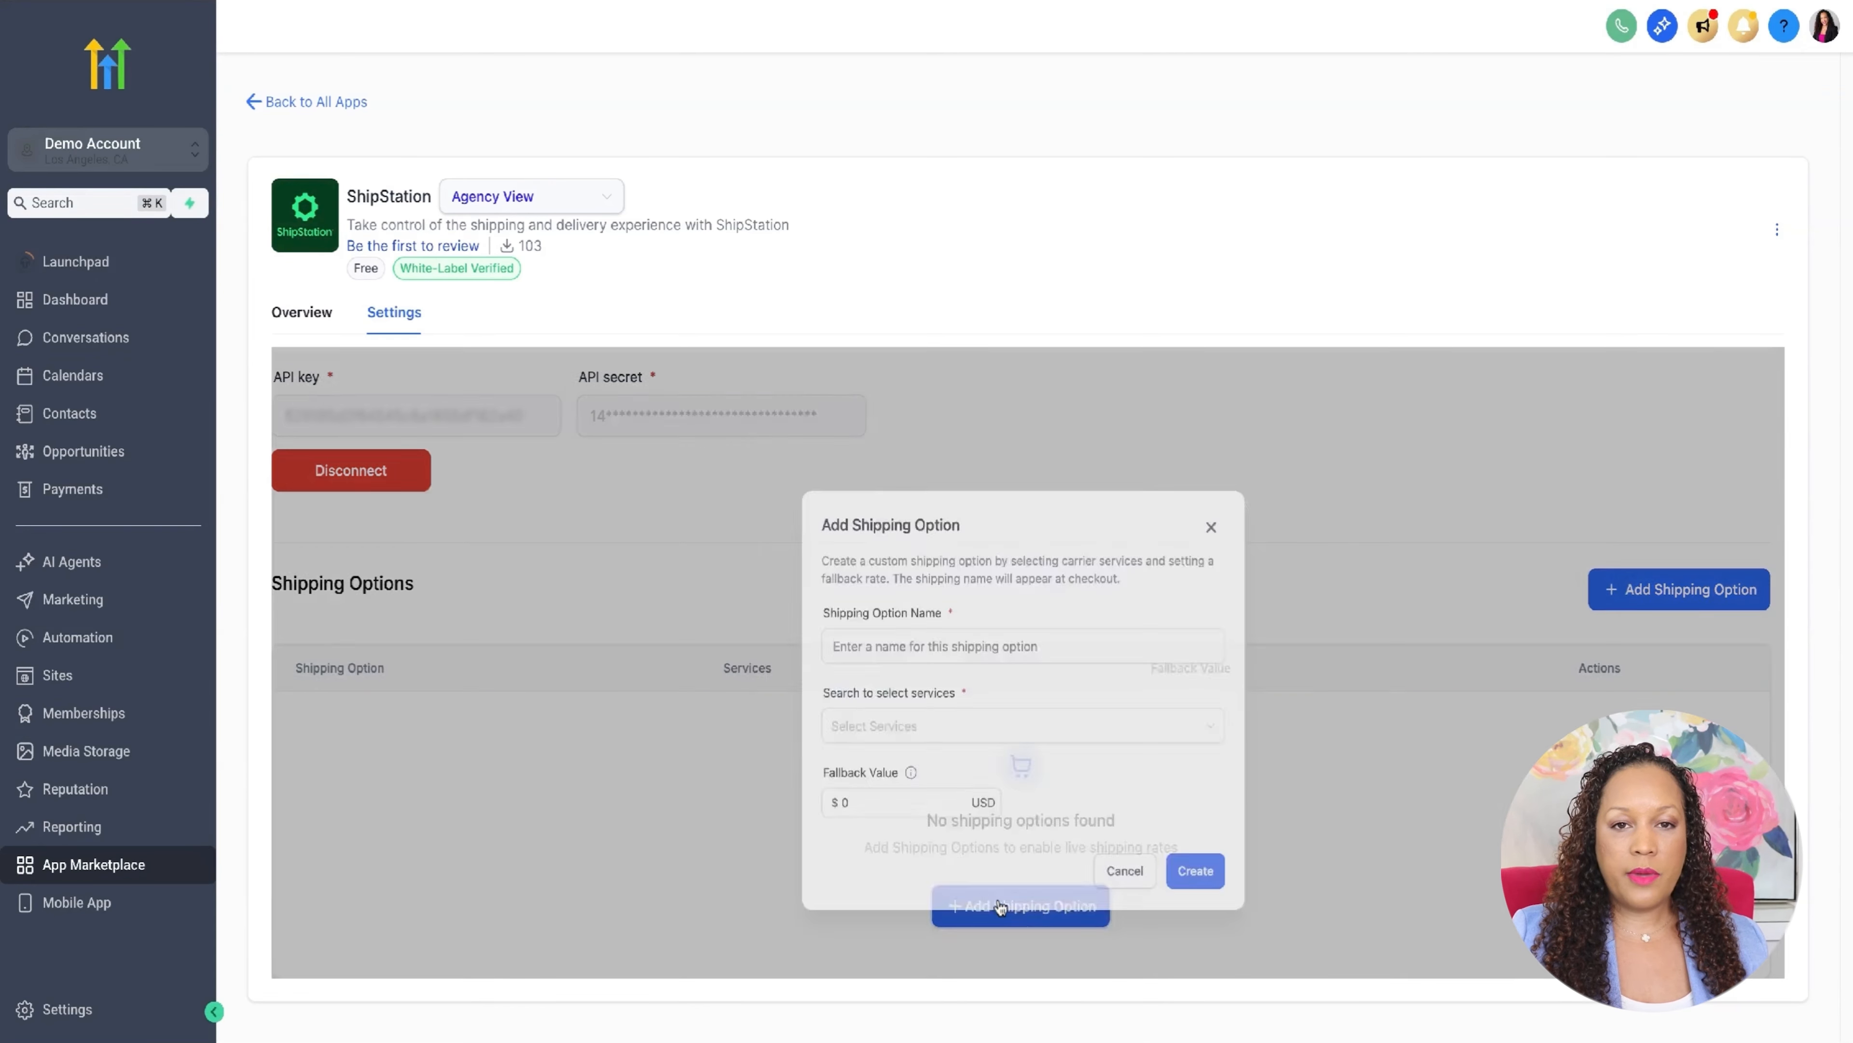
pyautogui.click(989, 595)
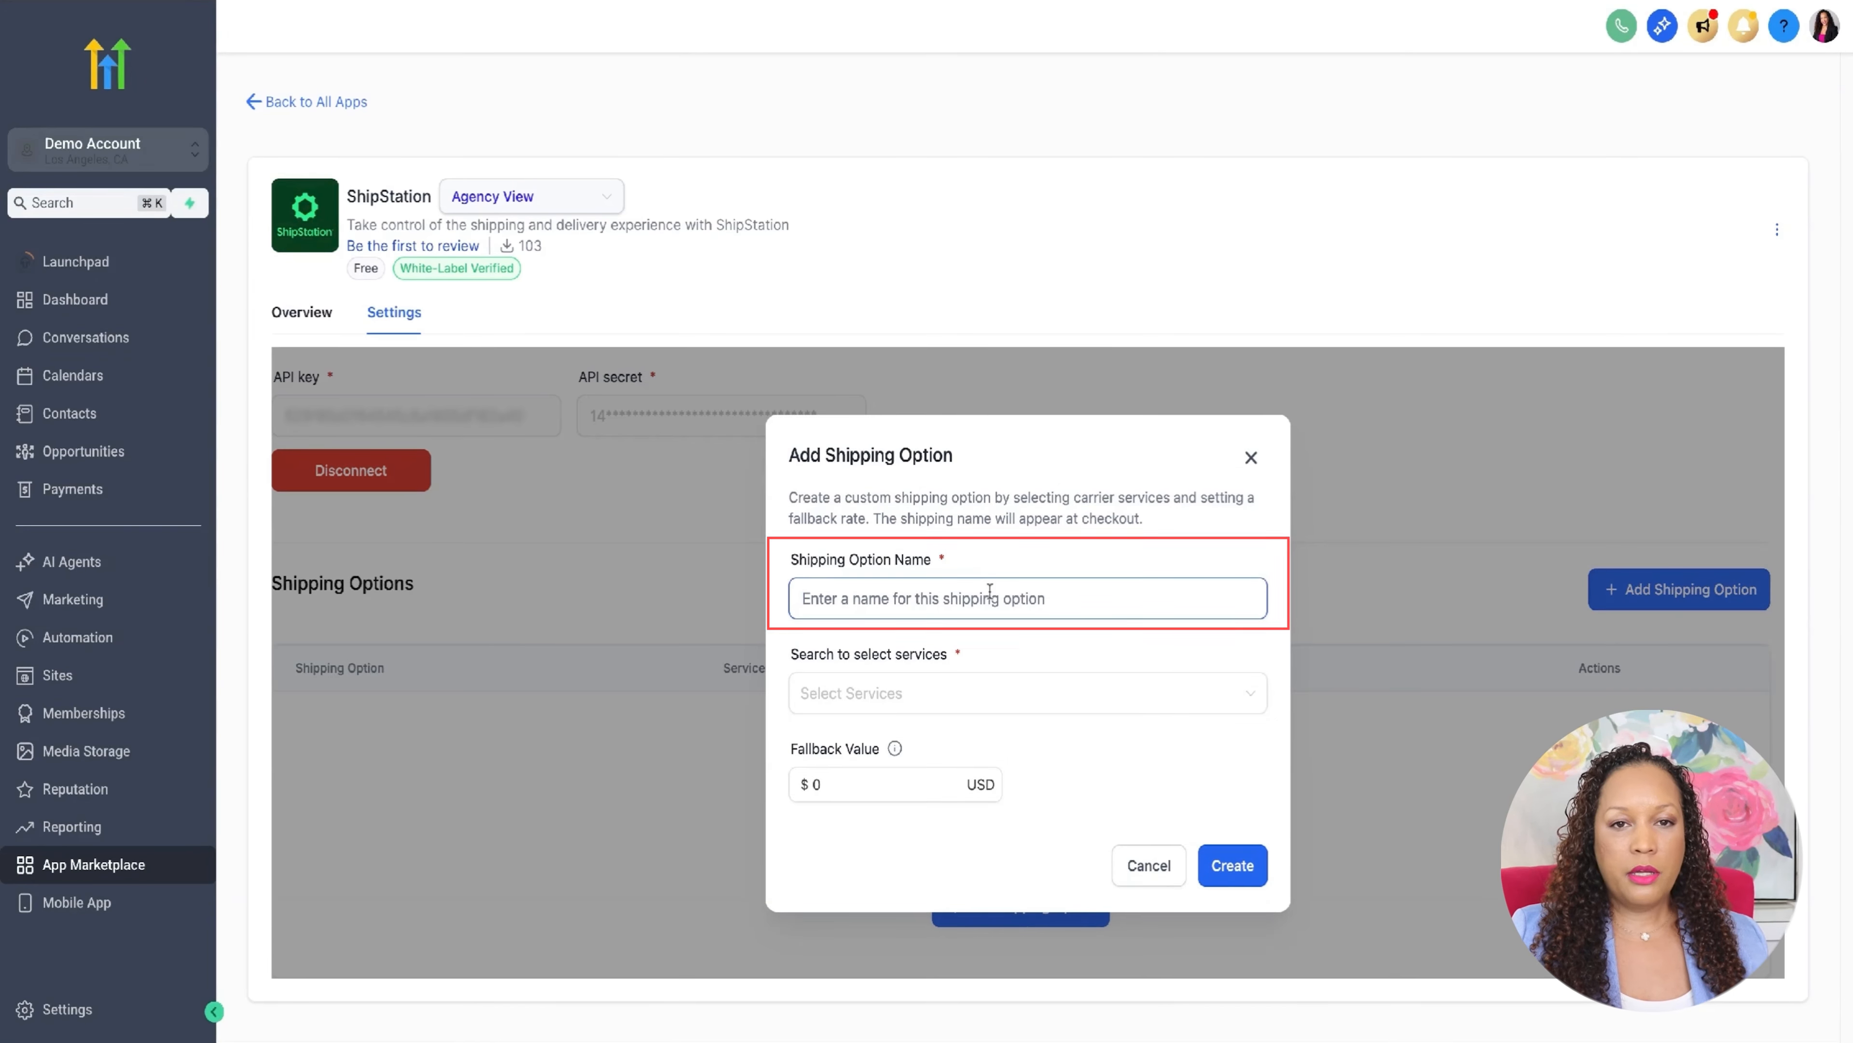
pyautogui.write('US')
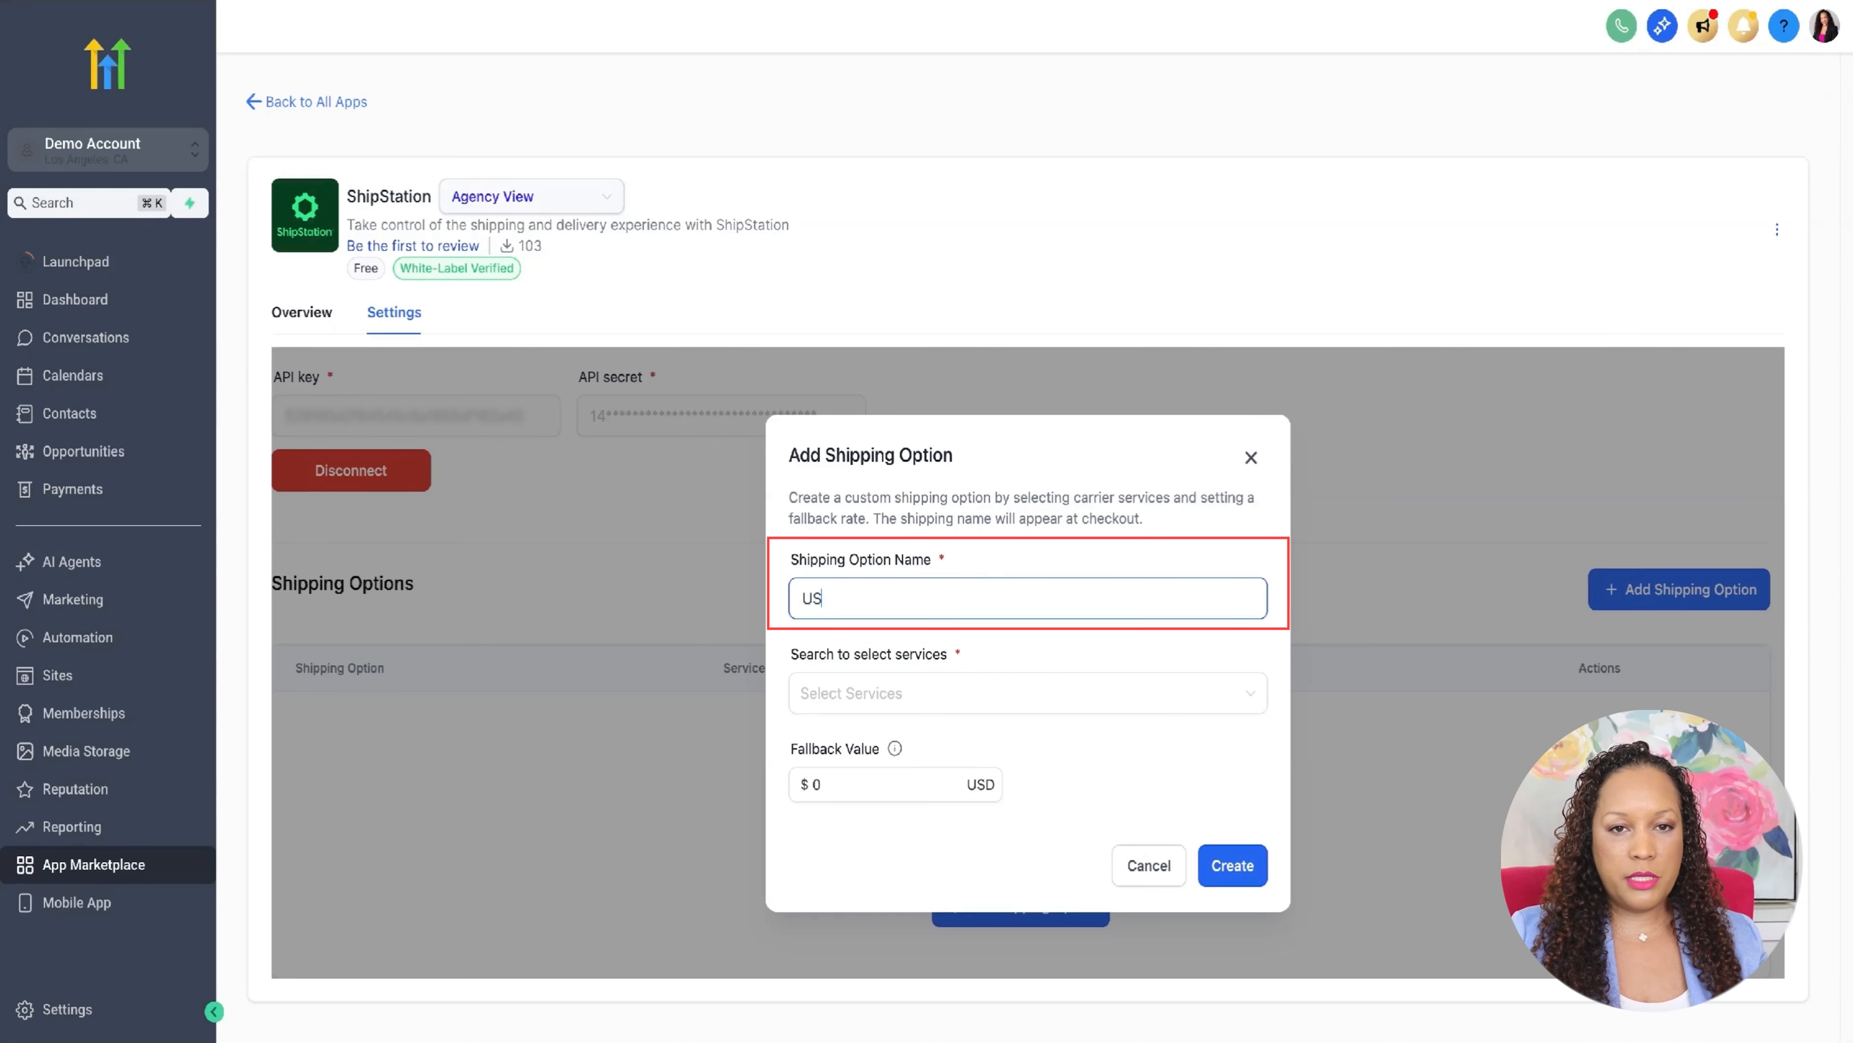
# - Select USPS Priority Mail and USPS Priority Mail Express as the option's services and set its fallback value to 14 USD
pyautogui.click(972, 693)
pyautogui.click(964, 427)
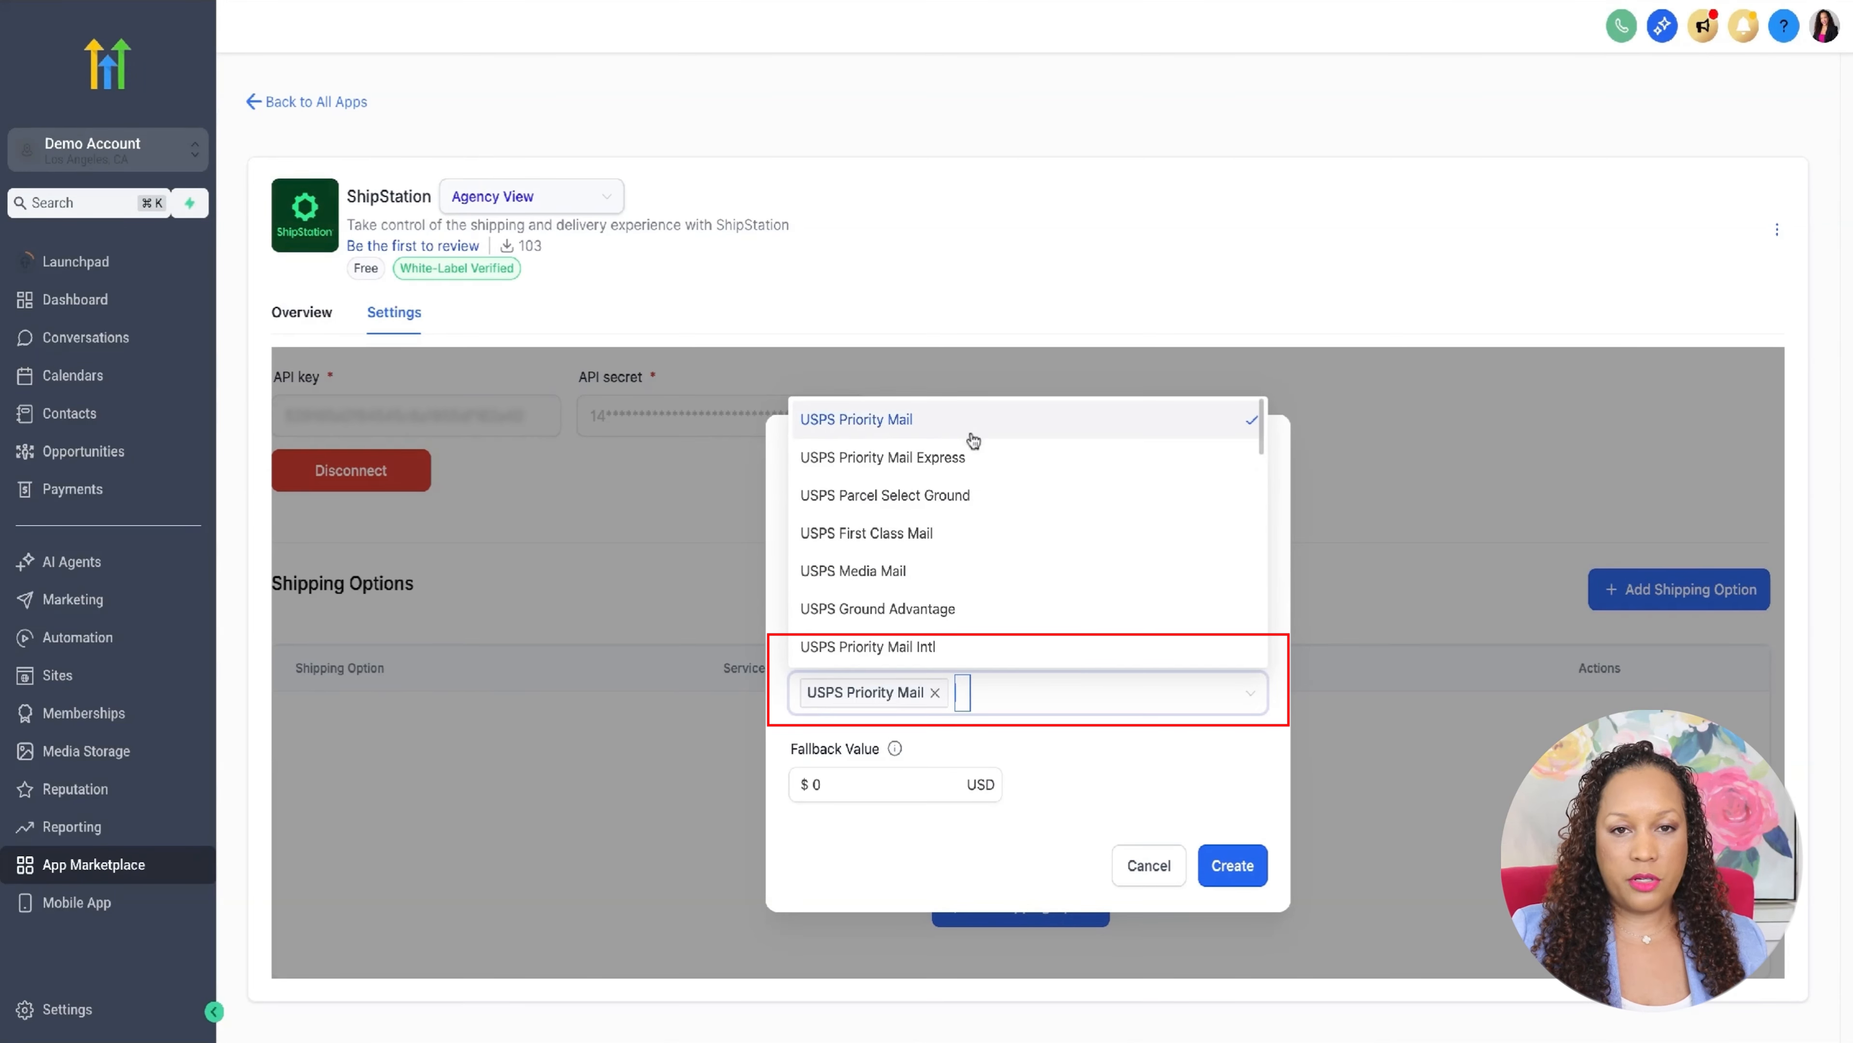
pyautogui.click(922, 460)
pyautogui.click(881, 778)
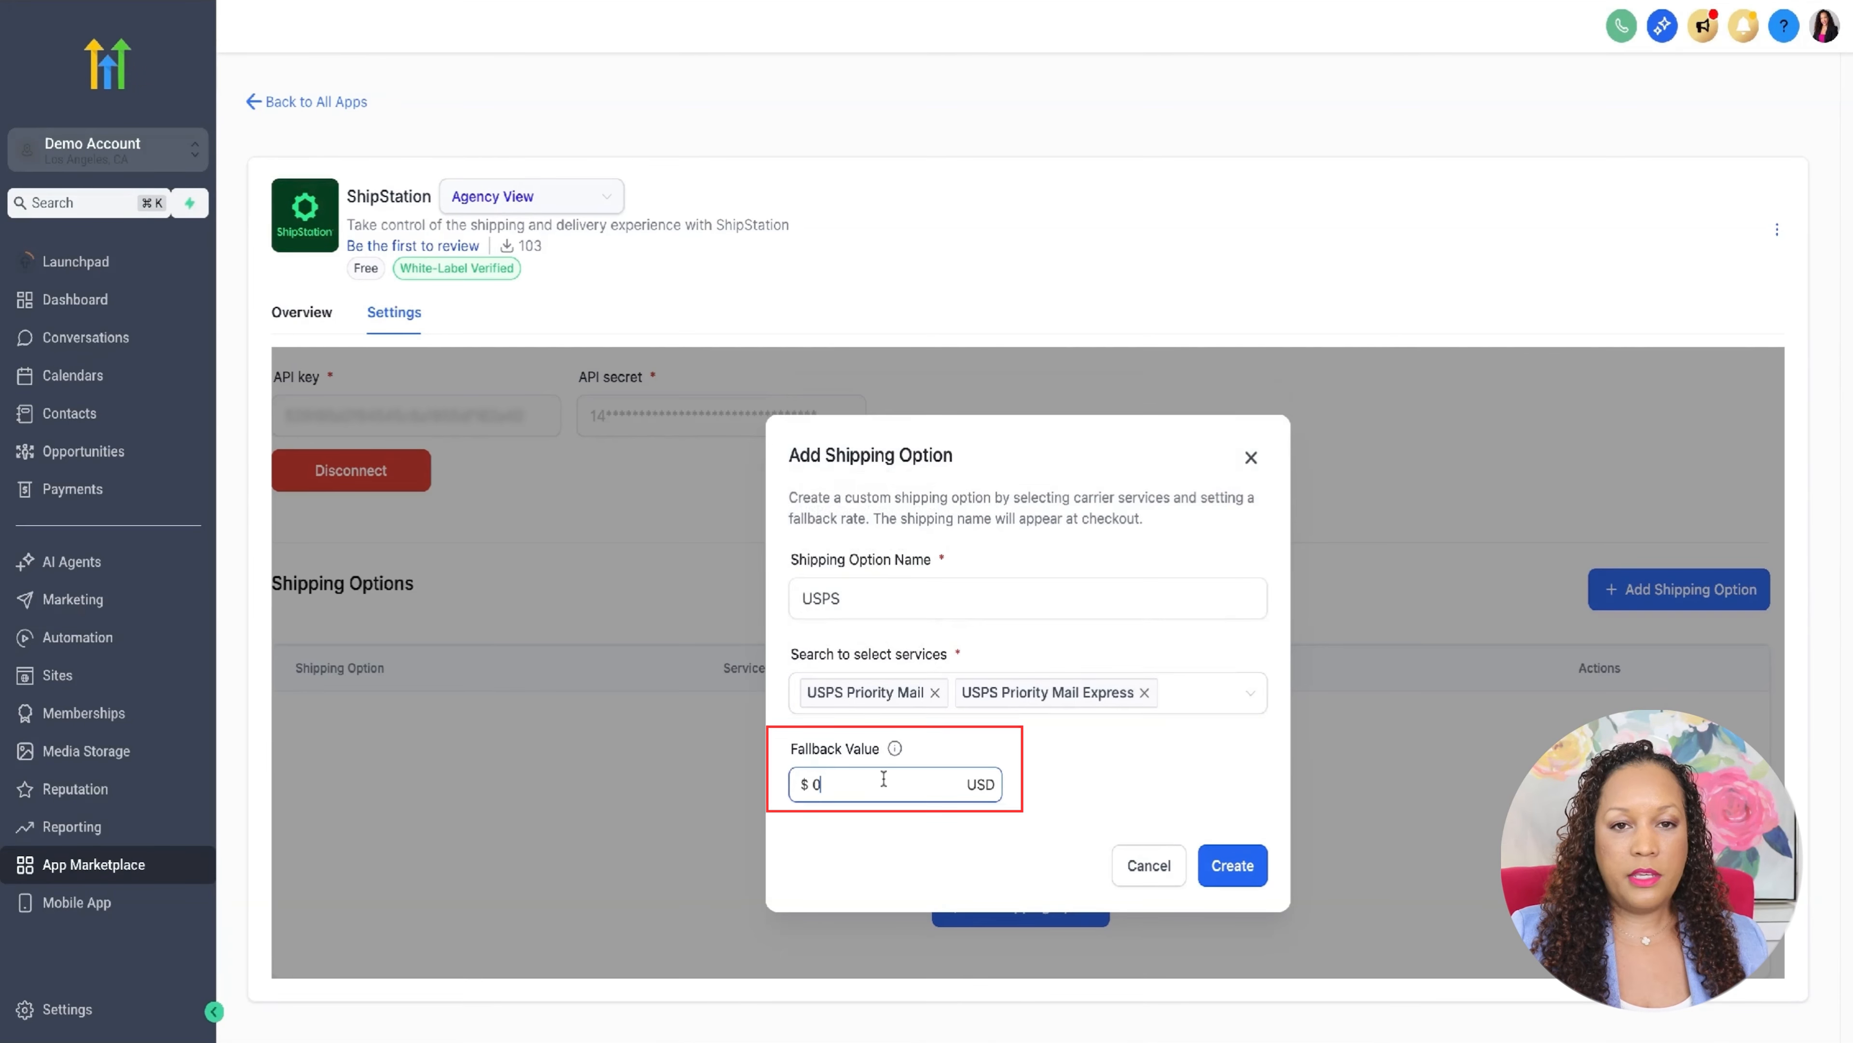
pyautogui.moveTo(881, 779); pyautogui.dragTo(807, 783)
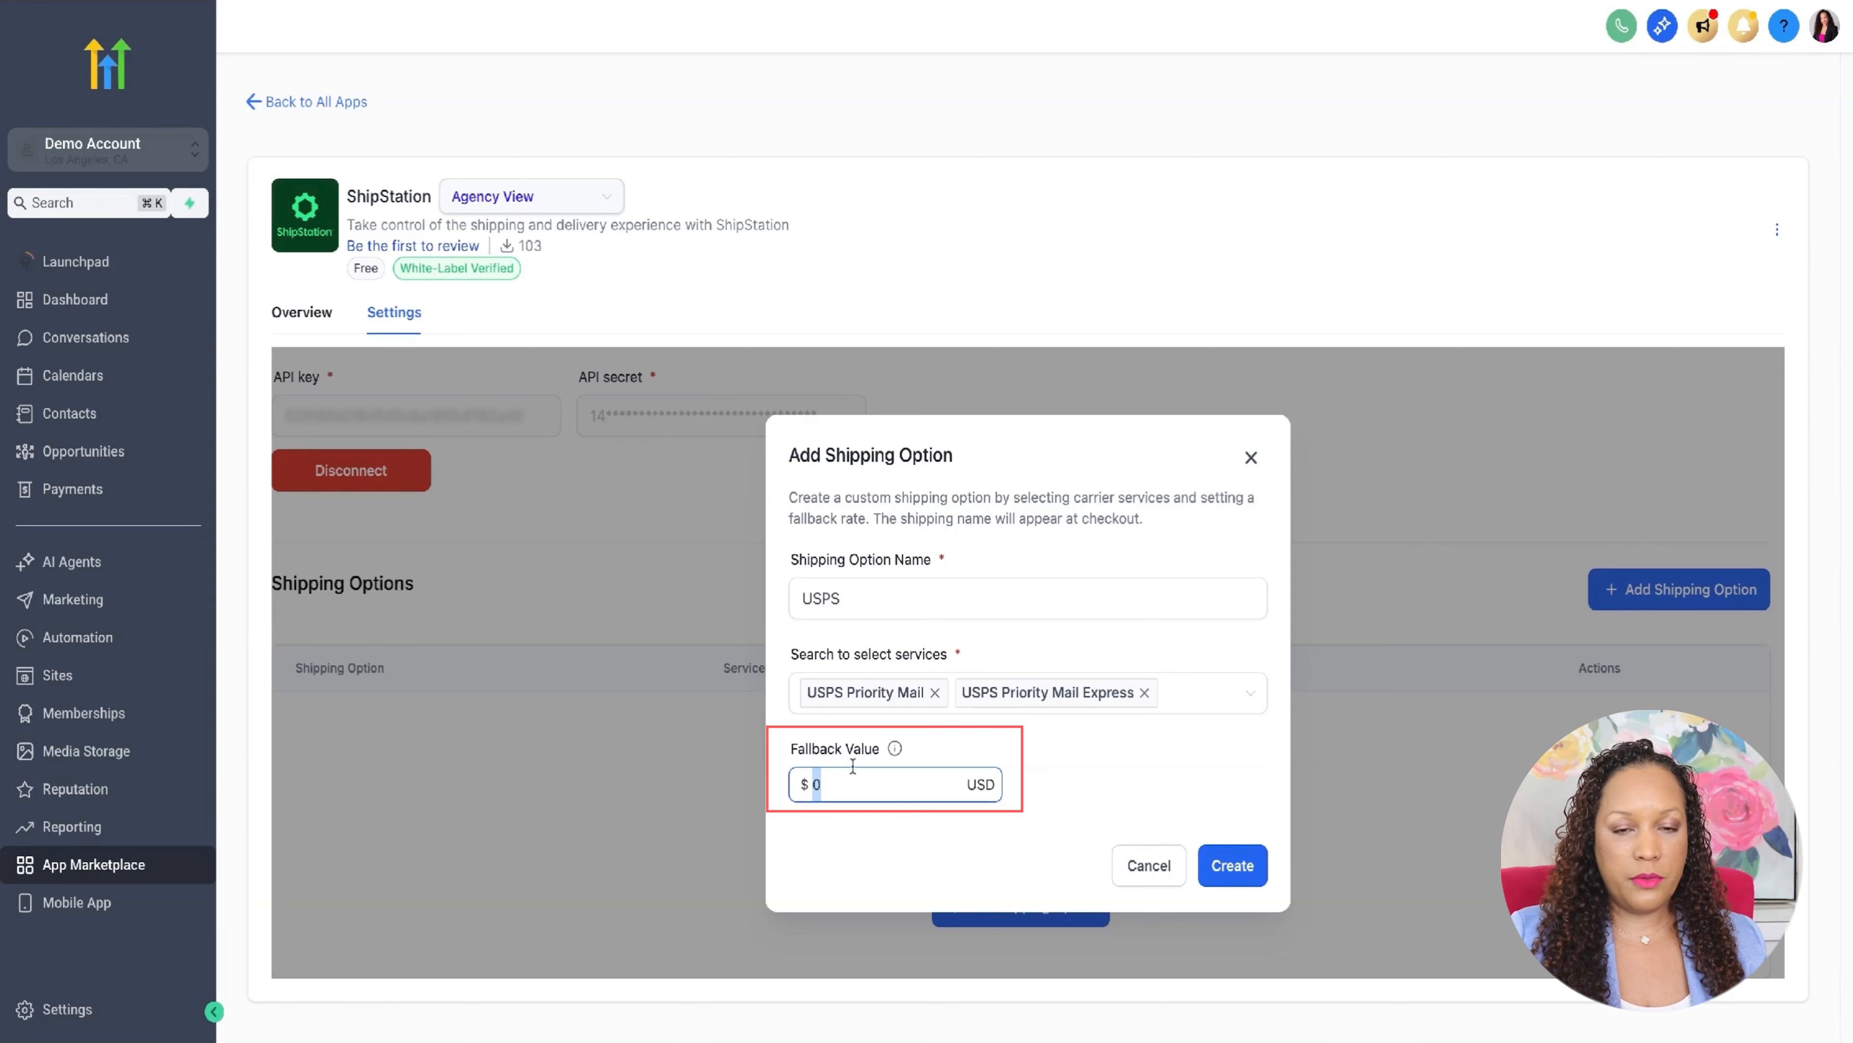
pyautogui.moveTo(896, 750)
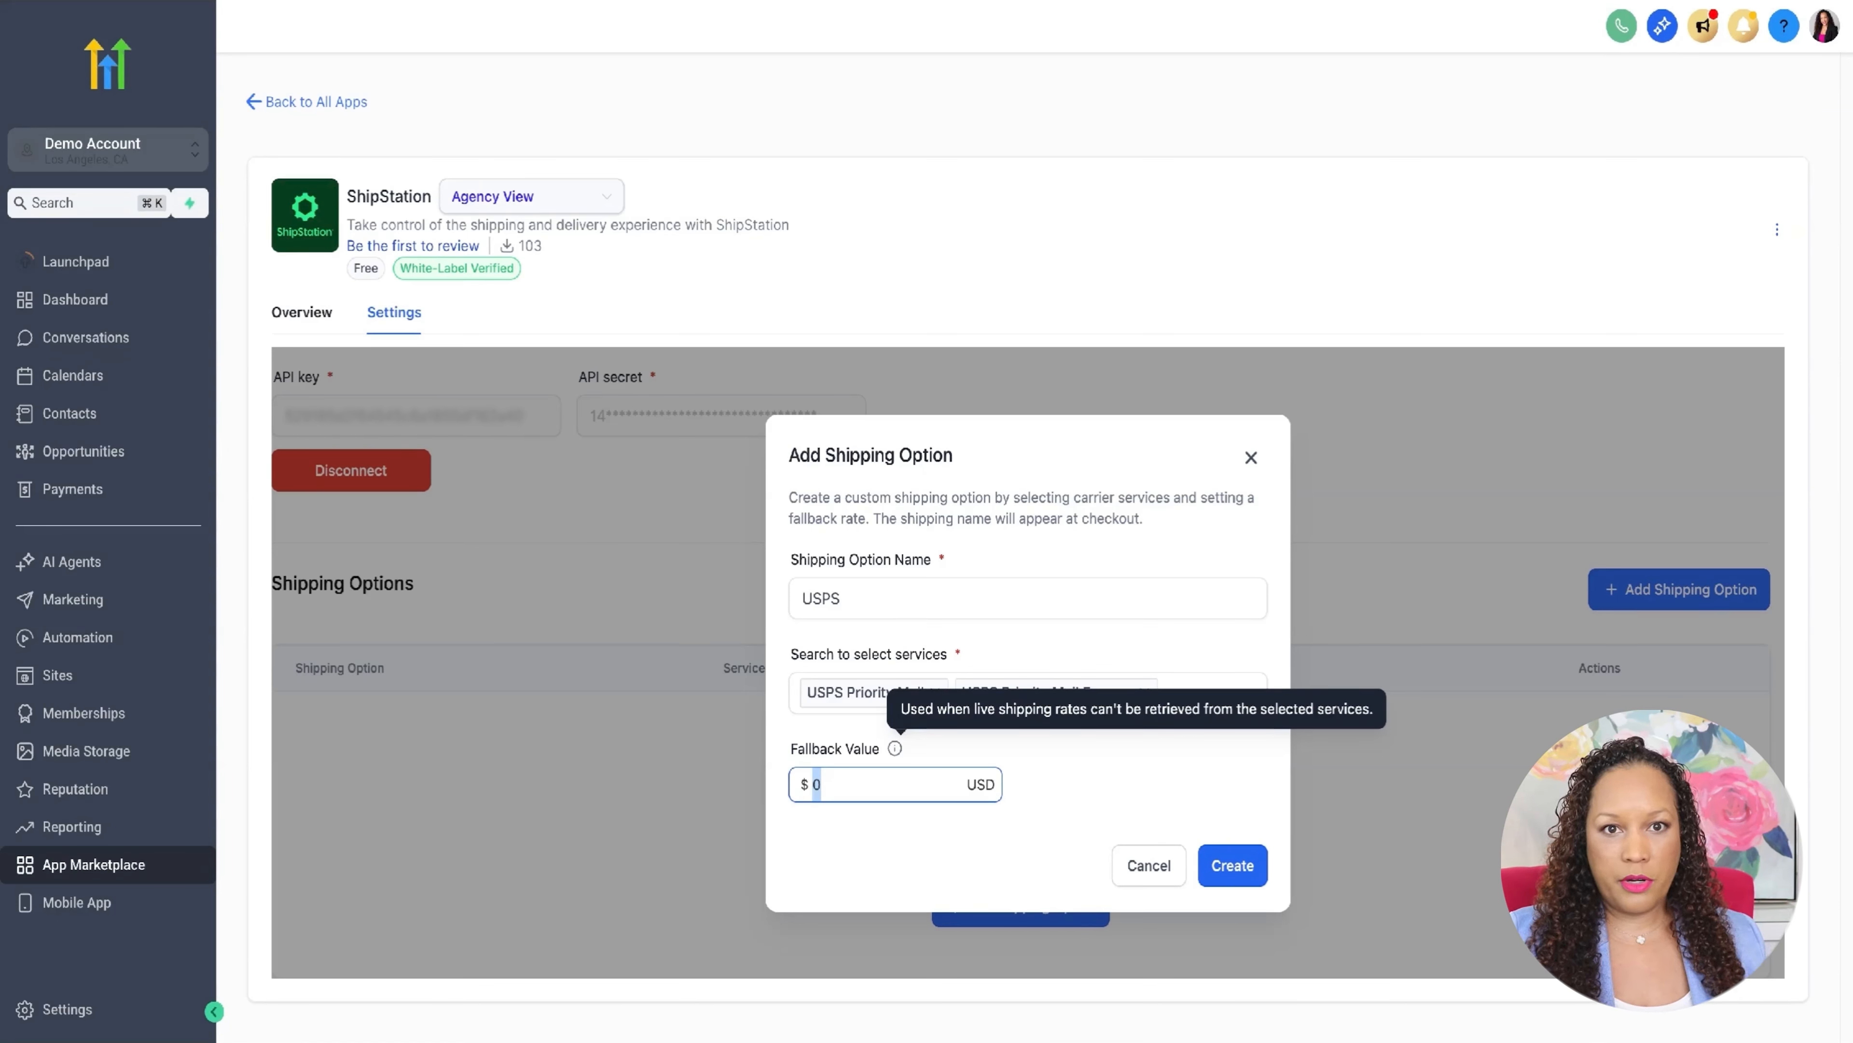
pyautogui.write('14')
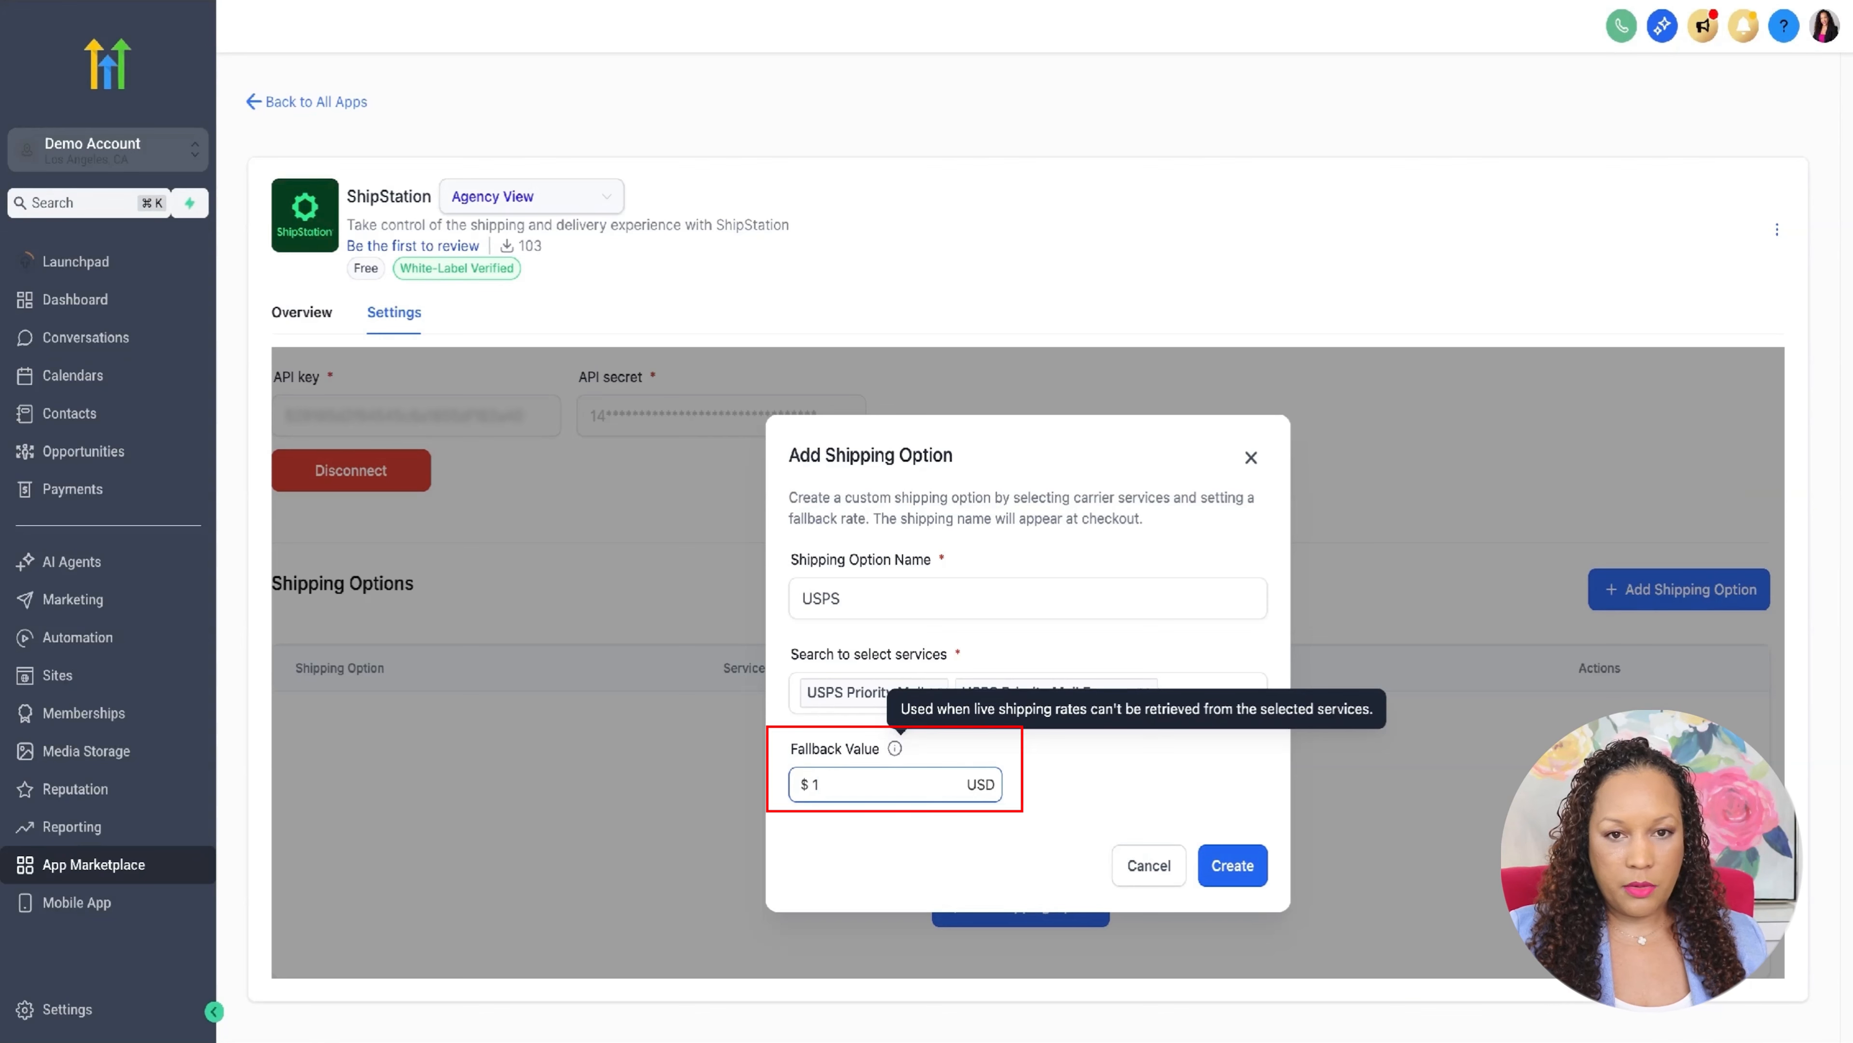
# - Create the USPS shipping option and start another shipping option named FEDEX
pyautogui.click(1233, 875)
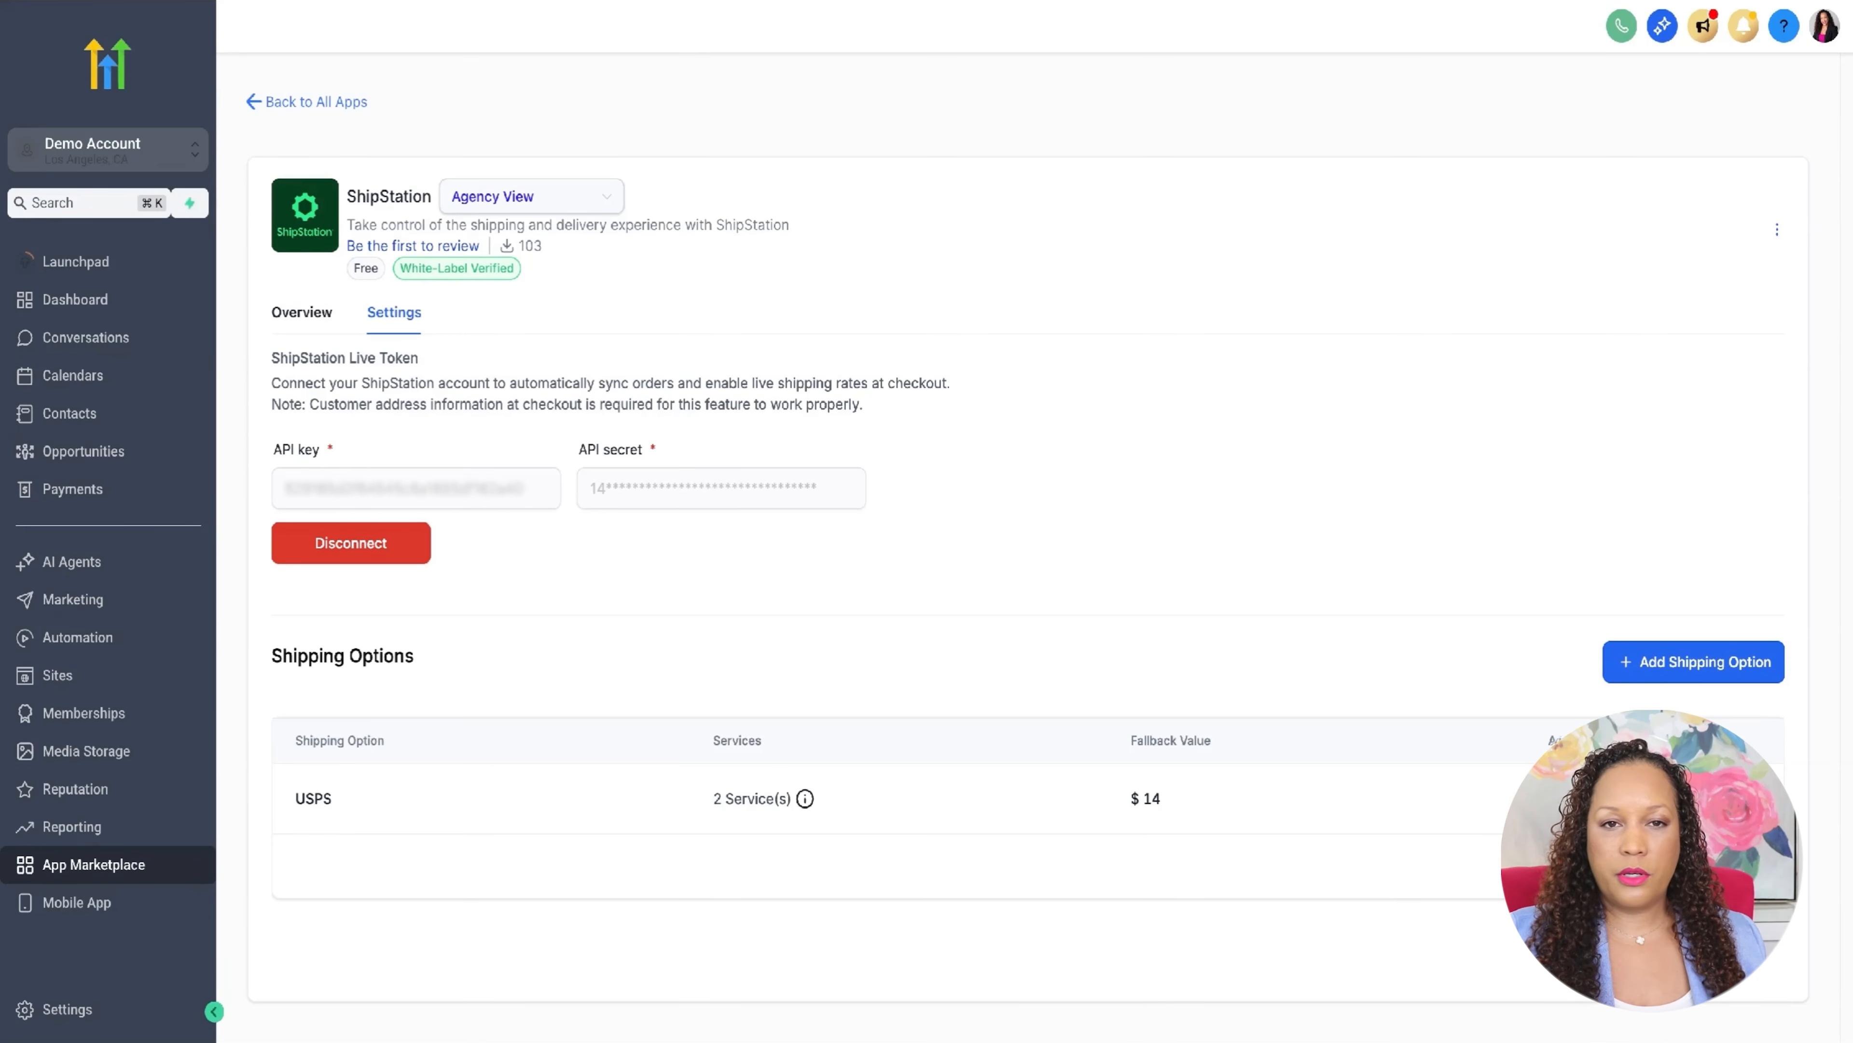
pyautogui.click(1693, 661)
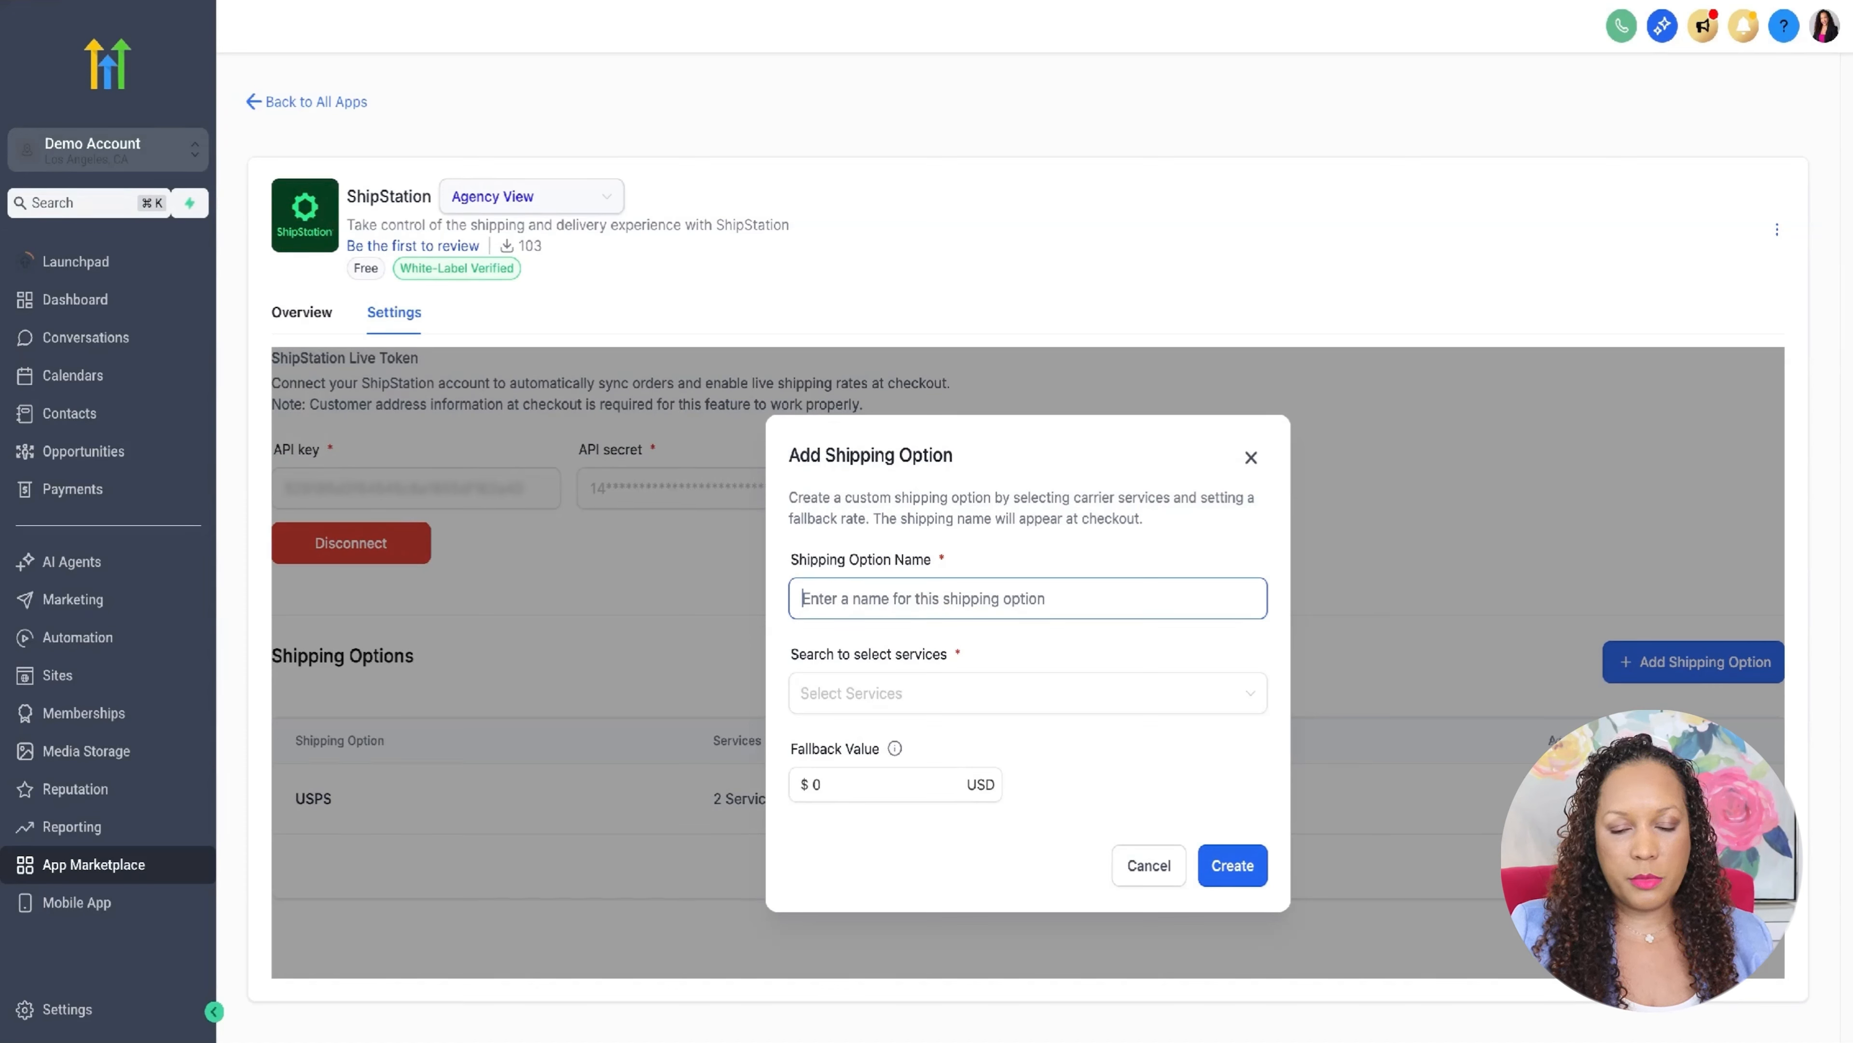
pyautogui.write('FEDE')
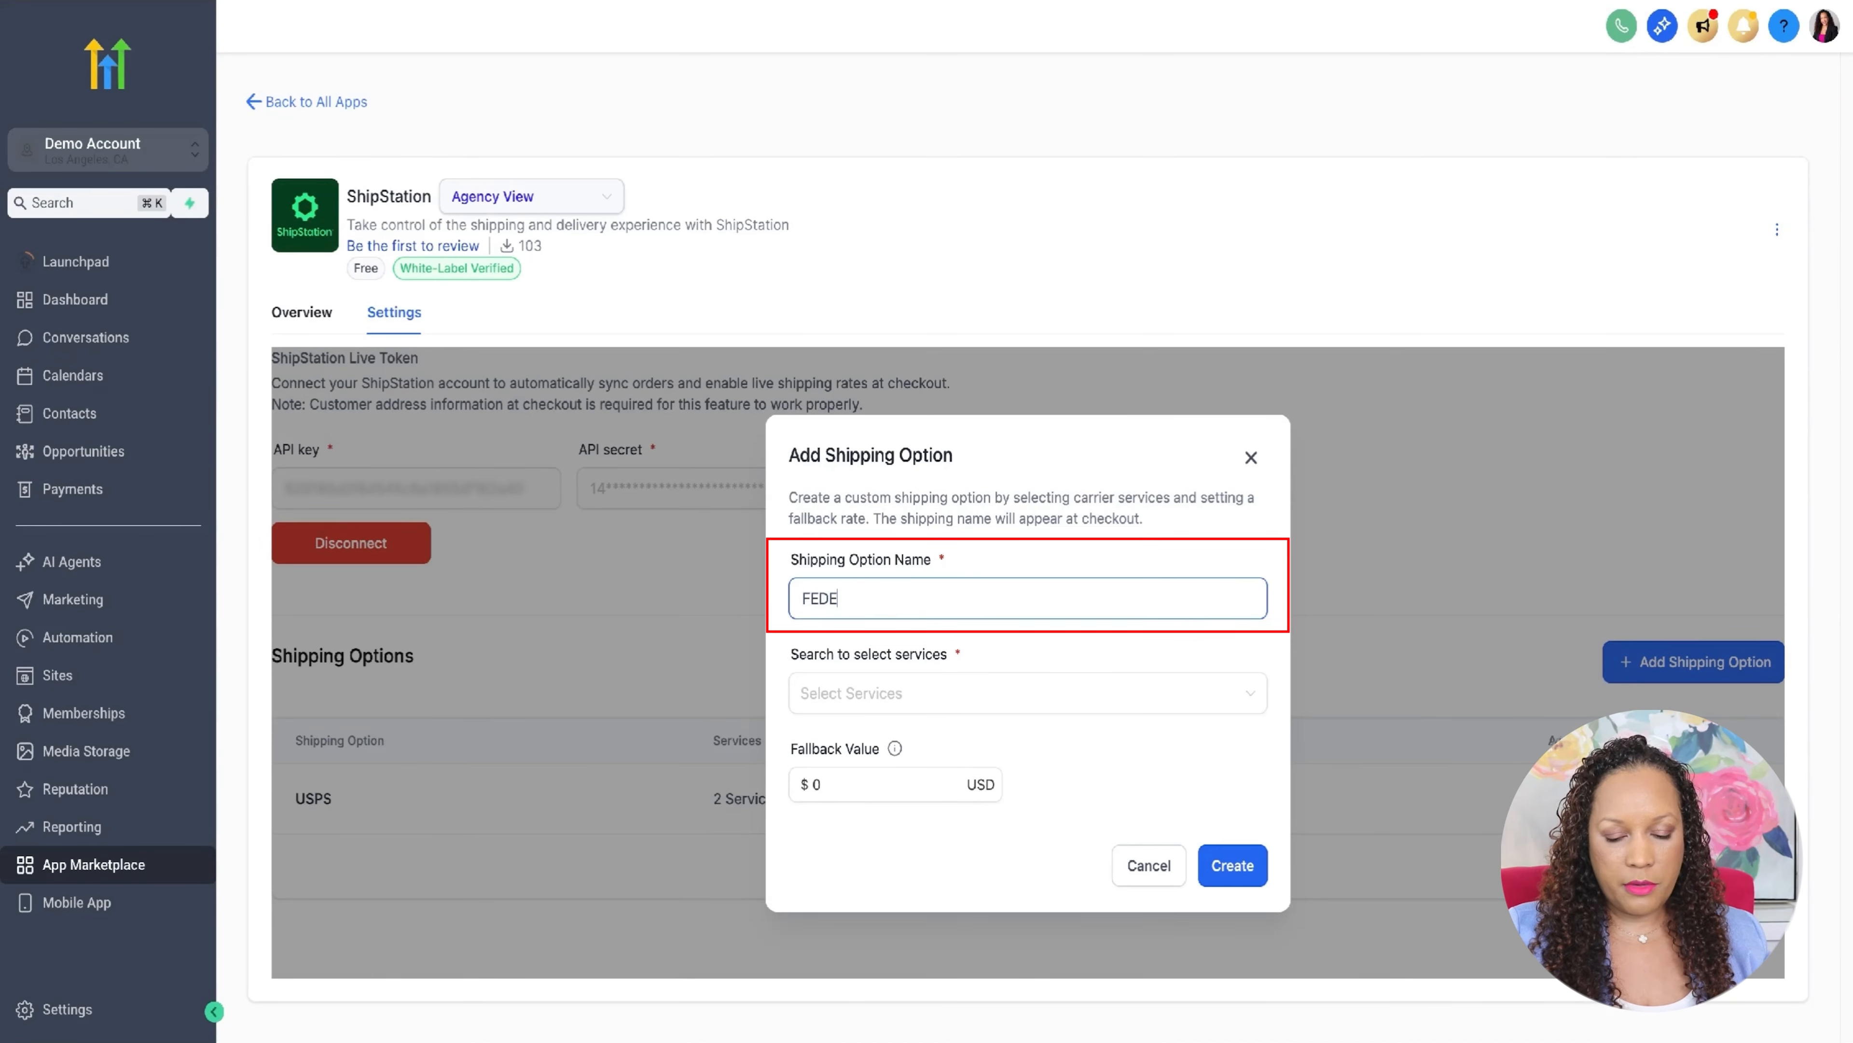
pyautogui.write('X')
# - Select FedEx Standard Overnight as the service, set the fallback value to 75 USD, and create the shipping option
pyautogui.click(956, 697)
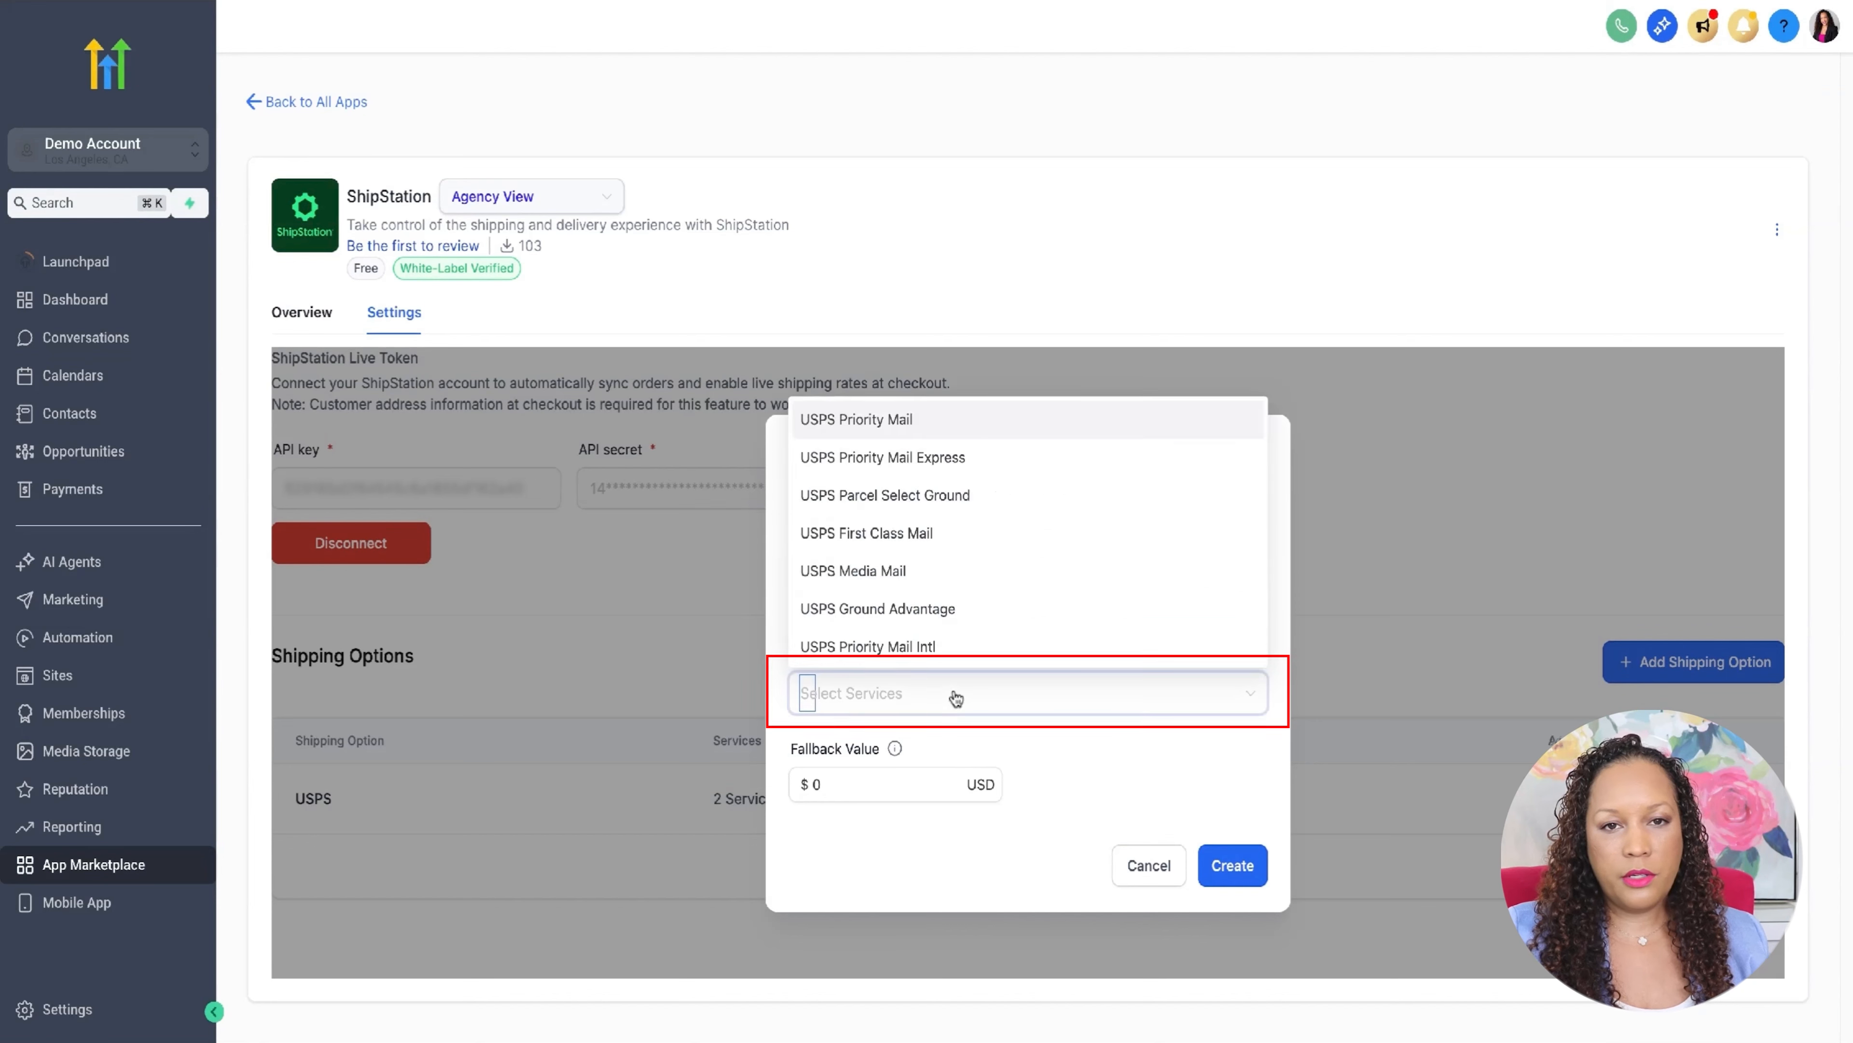
pyautogui.scroll(-10, 1001, 635)
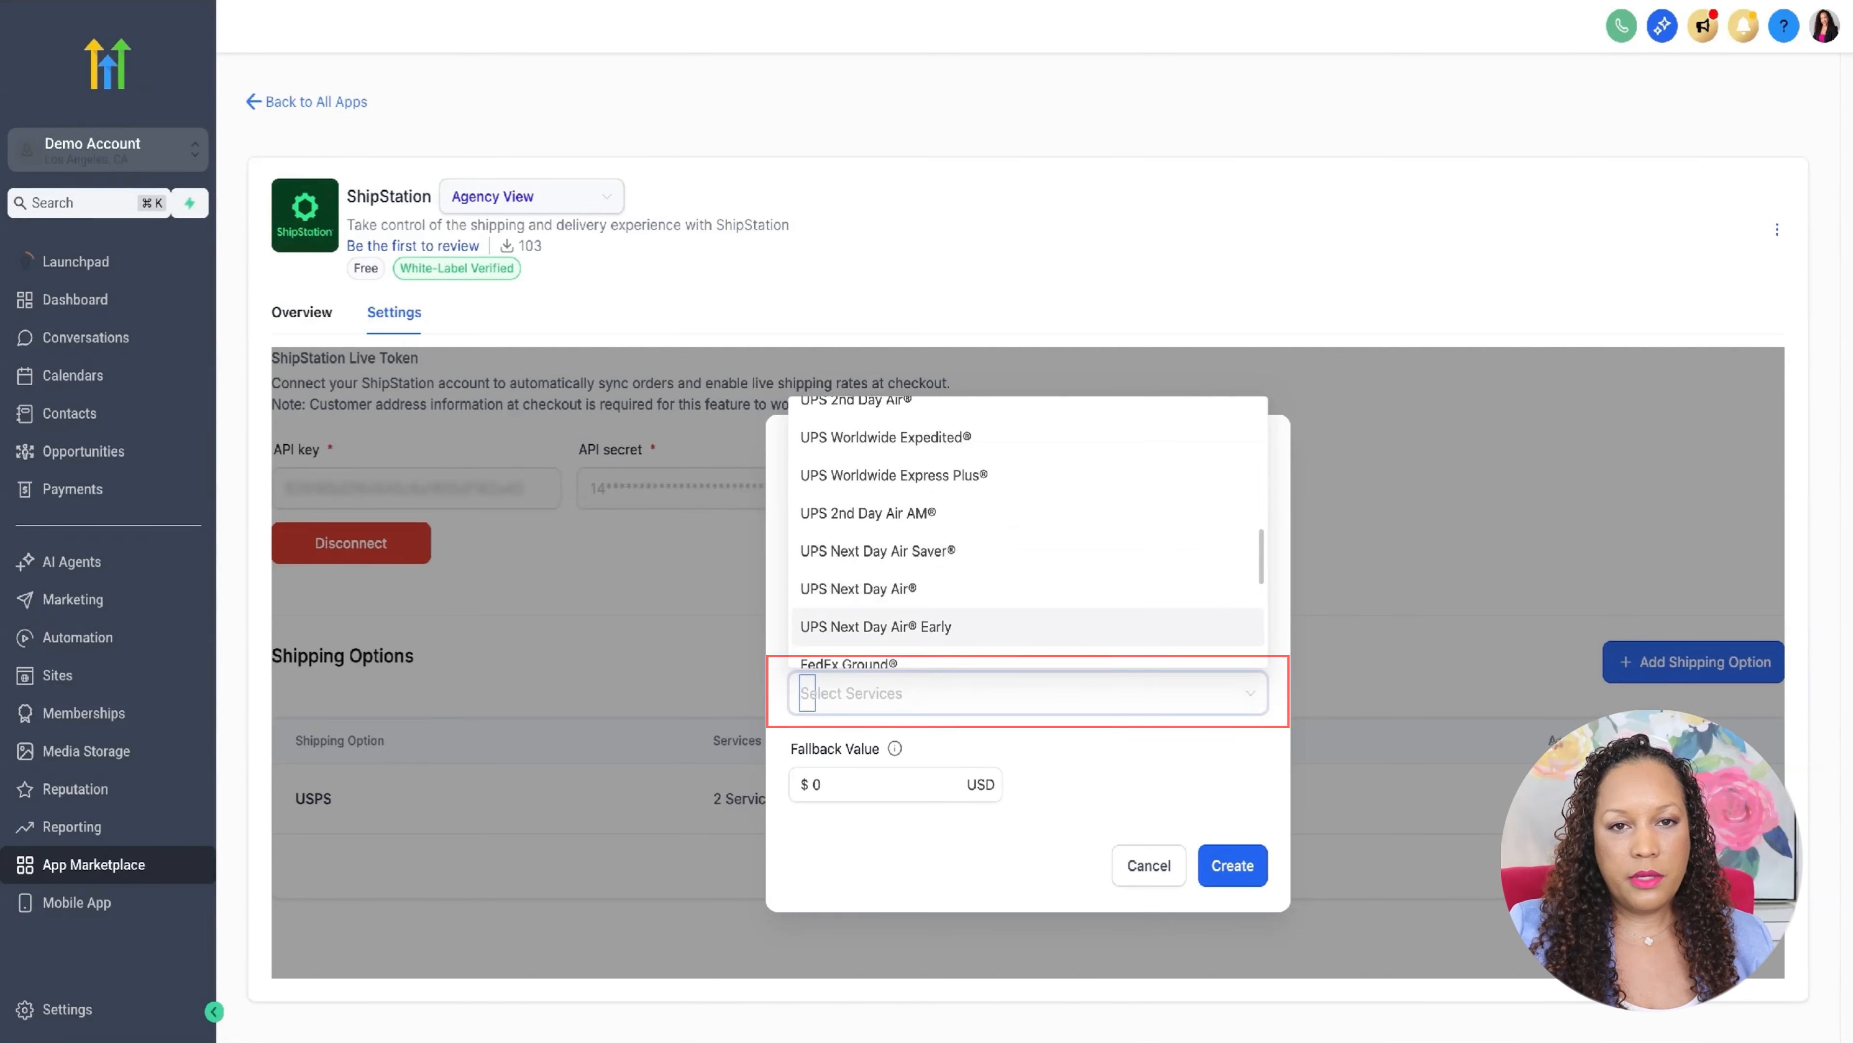
pyautogui.scroll(-5, 992, 547)
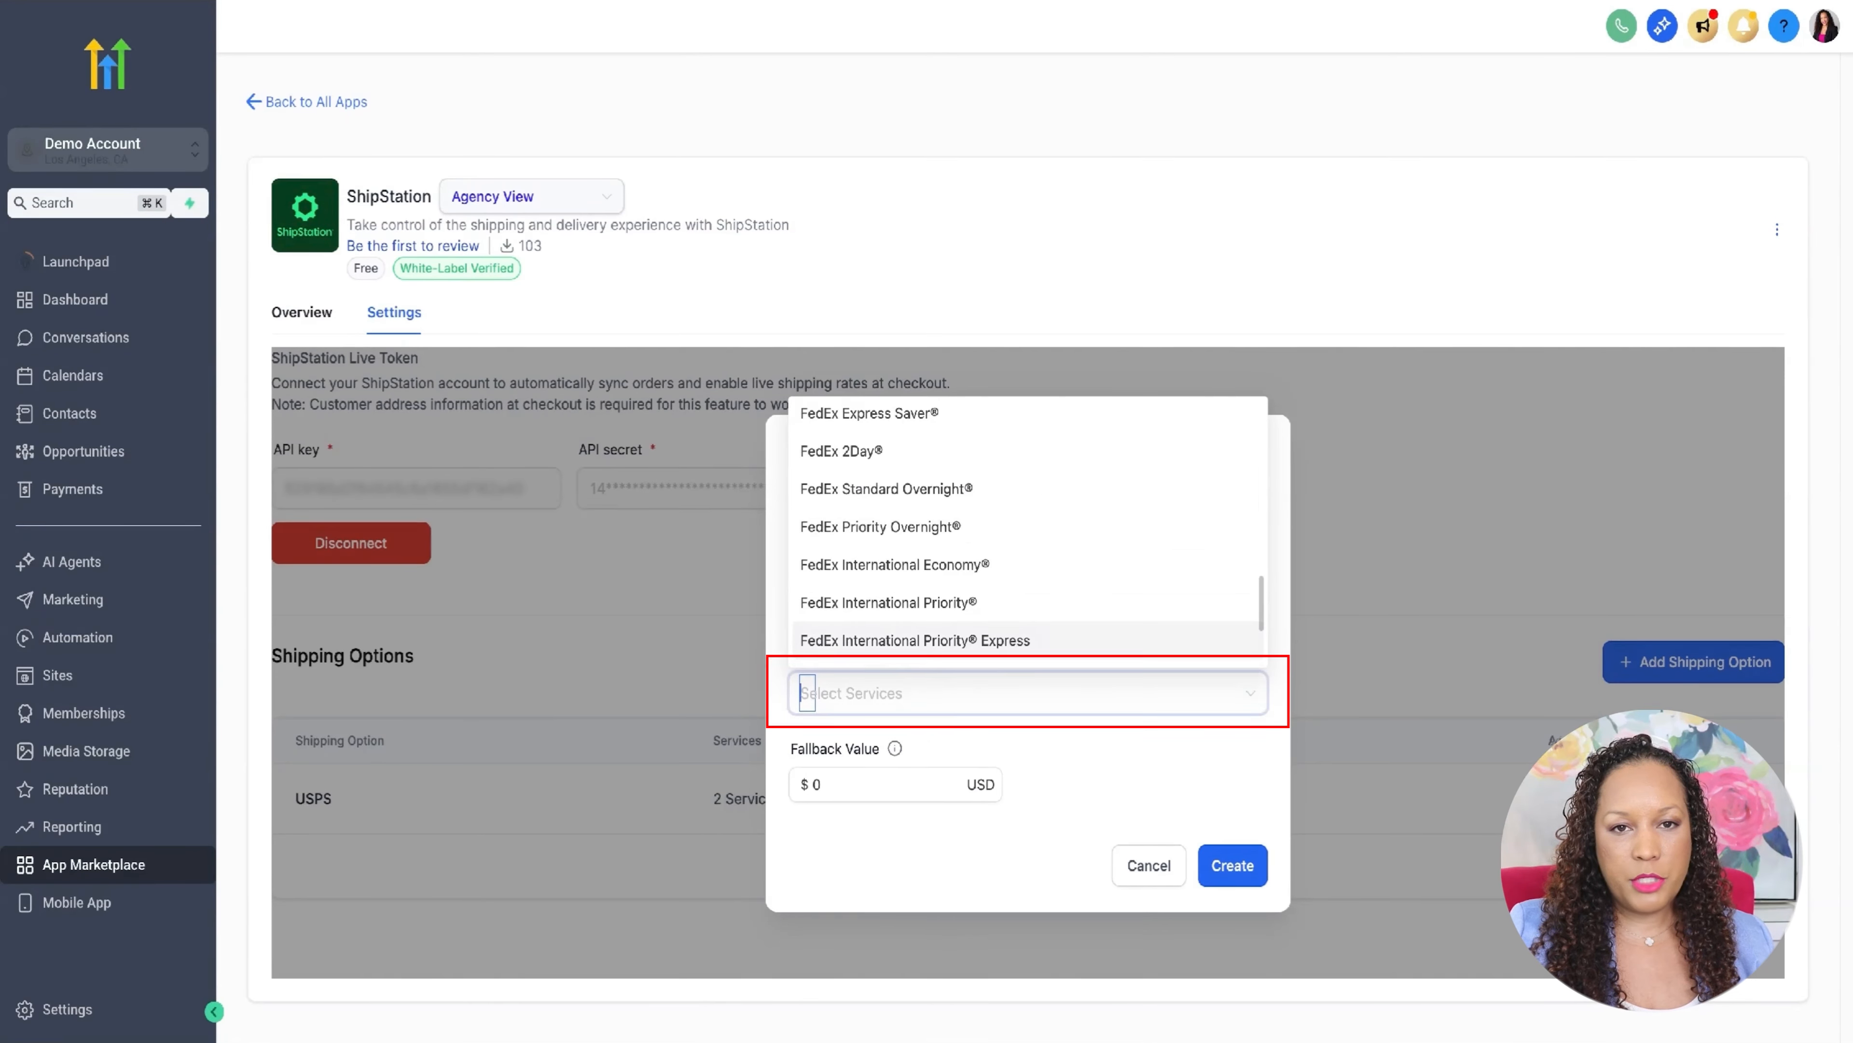
pyautogui.click(982, 496)
pyautogui.click(877, 783)
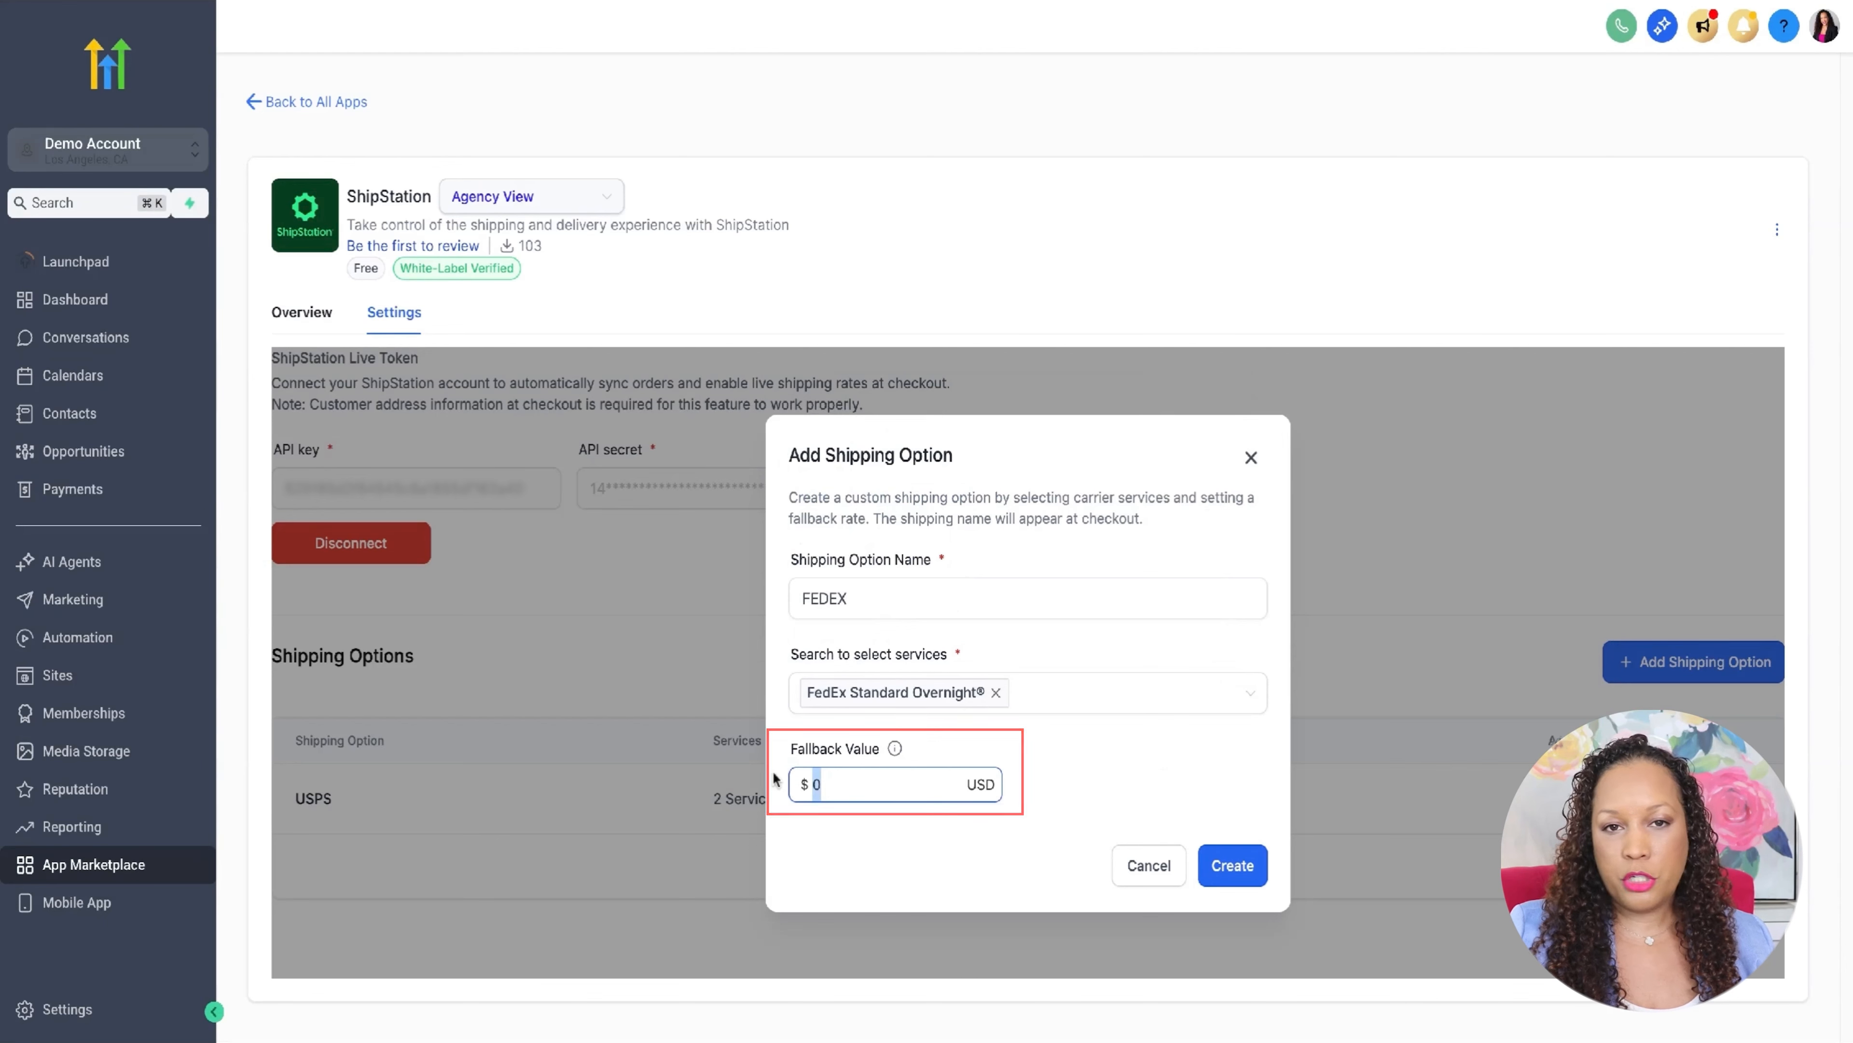
pyautogui.write('75')
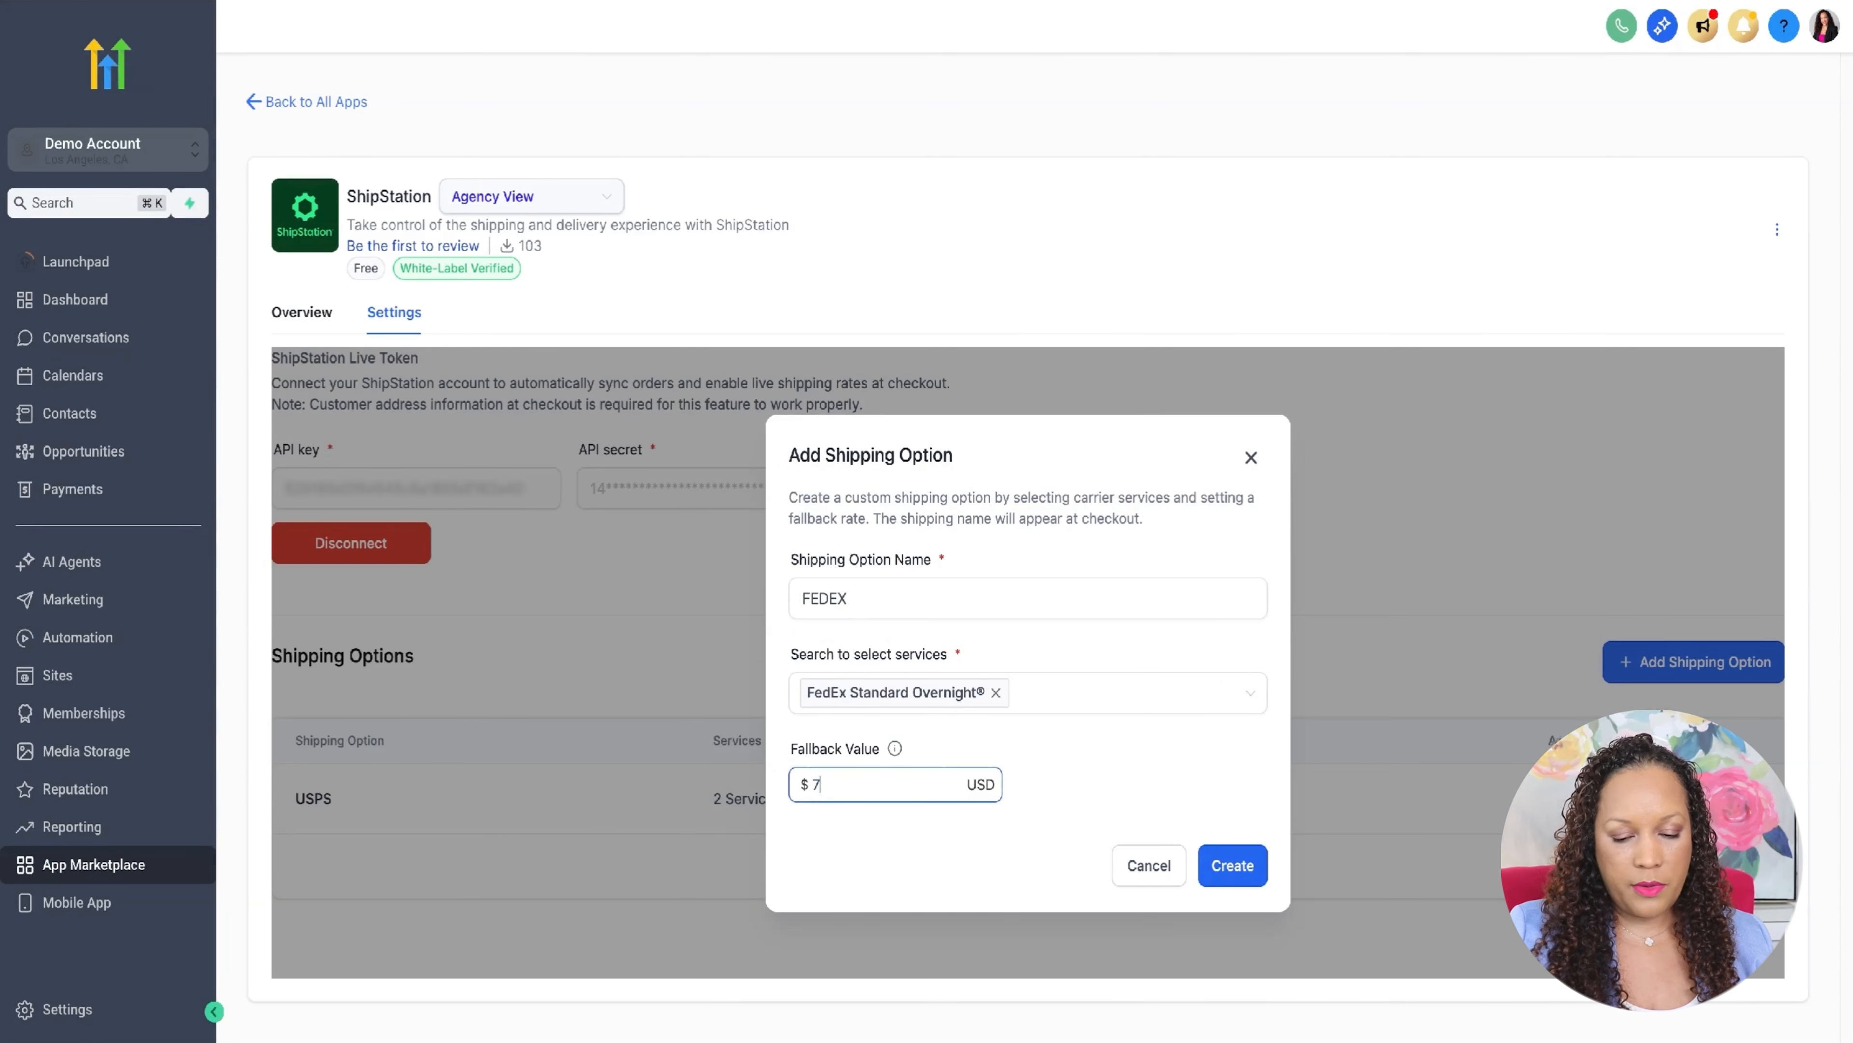
pyautogui.click(1104, 828)
pyautogui.click(1232, 869)
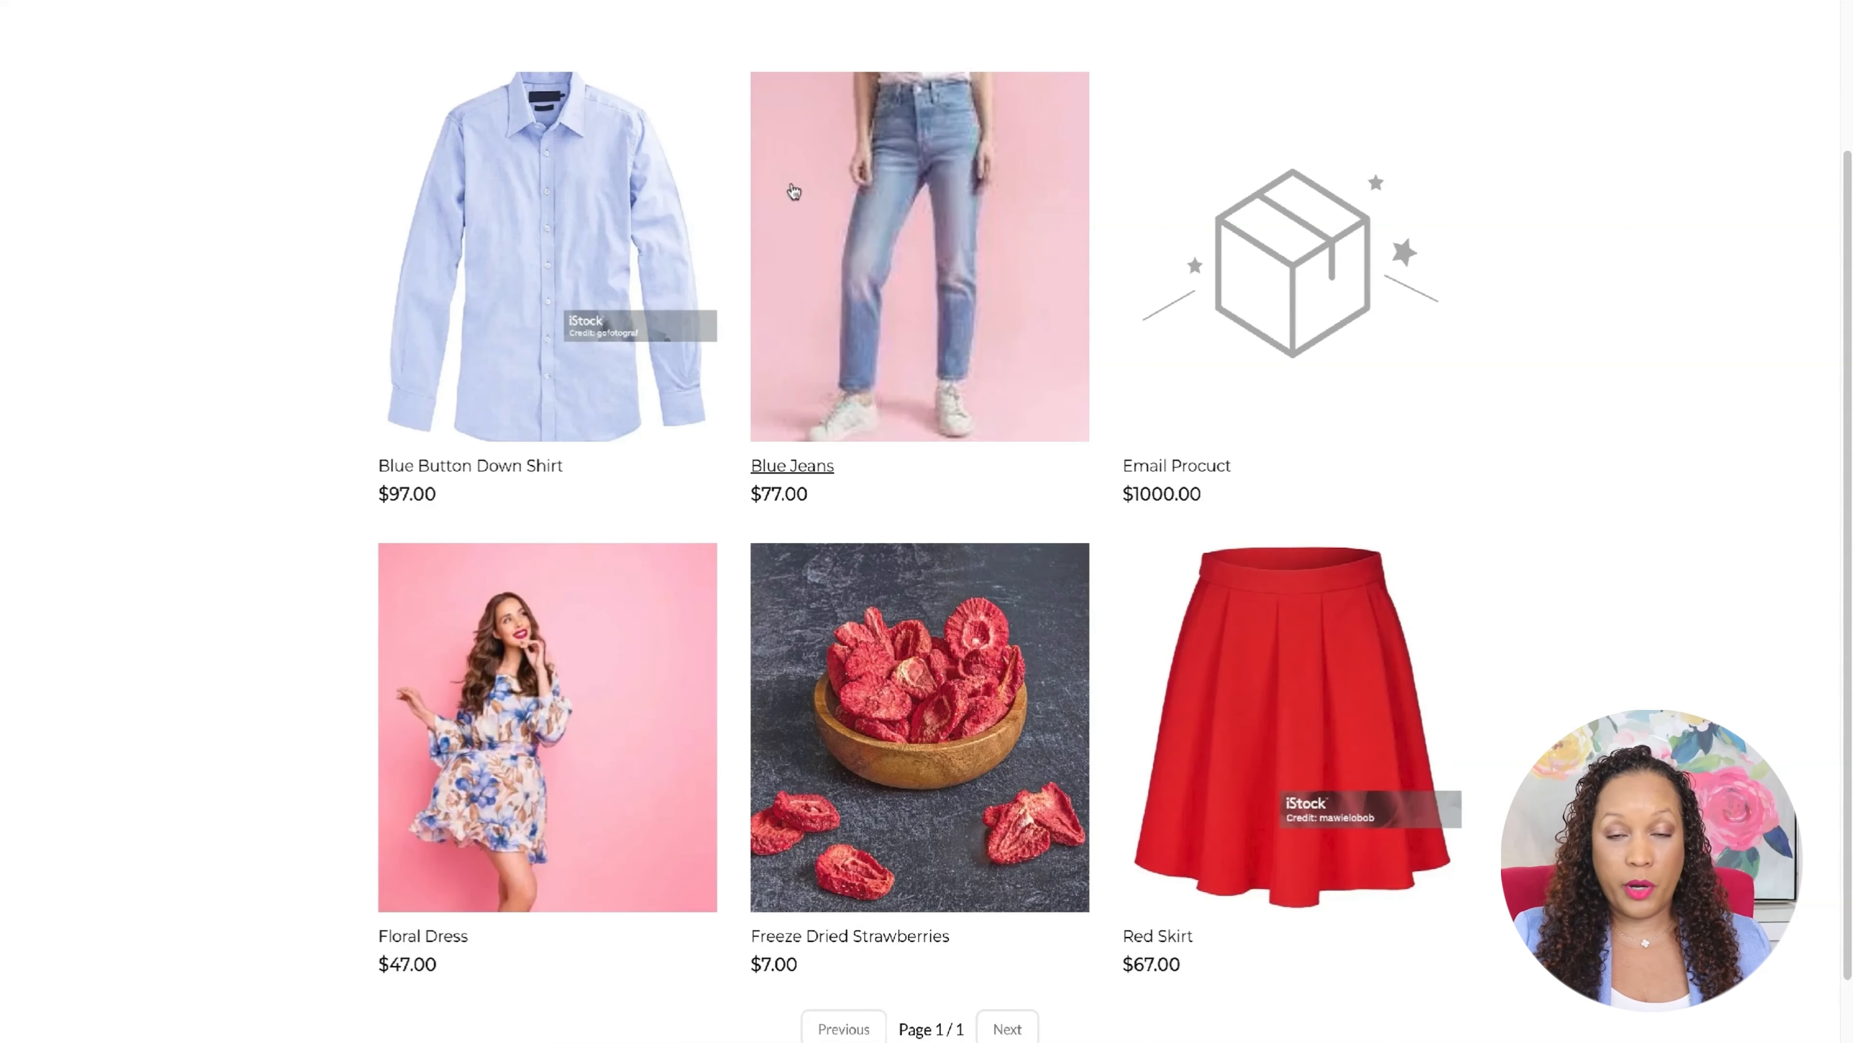
# - In the online store, add the Blue Jeans product to the cart and proceed through the cart to checkout
pyautogui.click(917, 229)
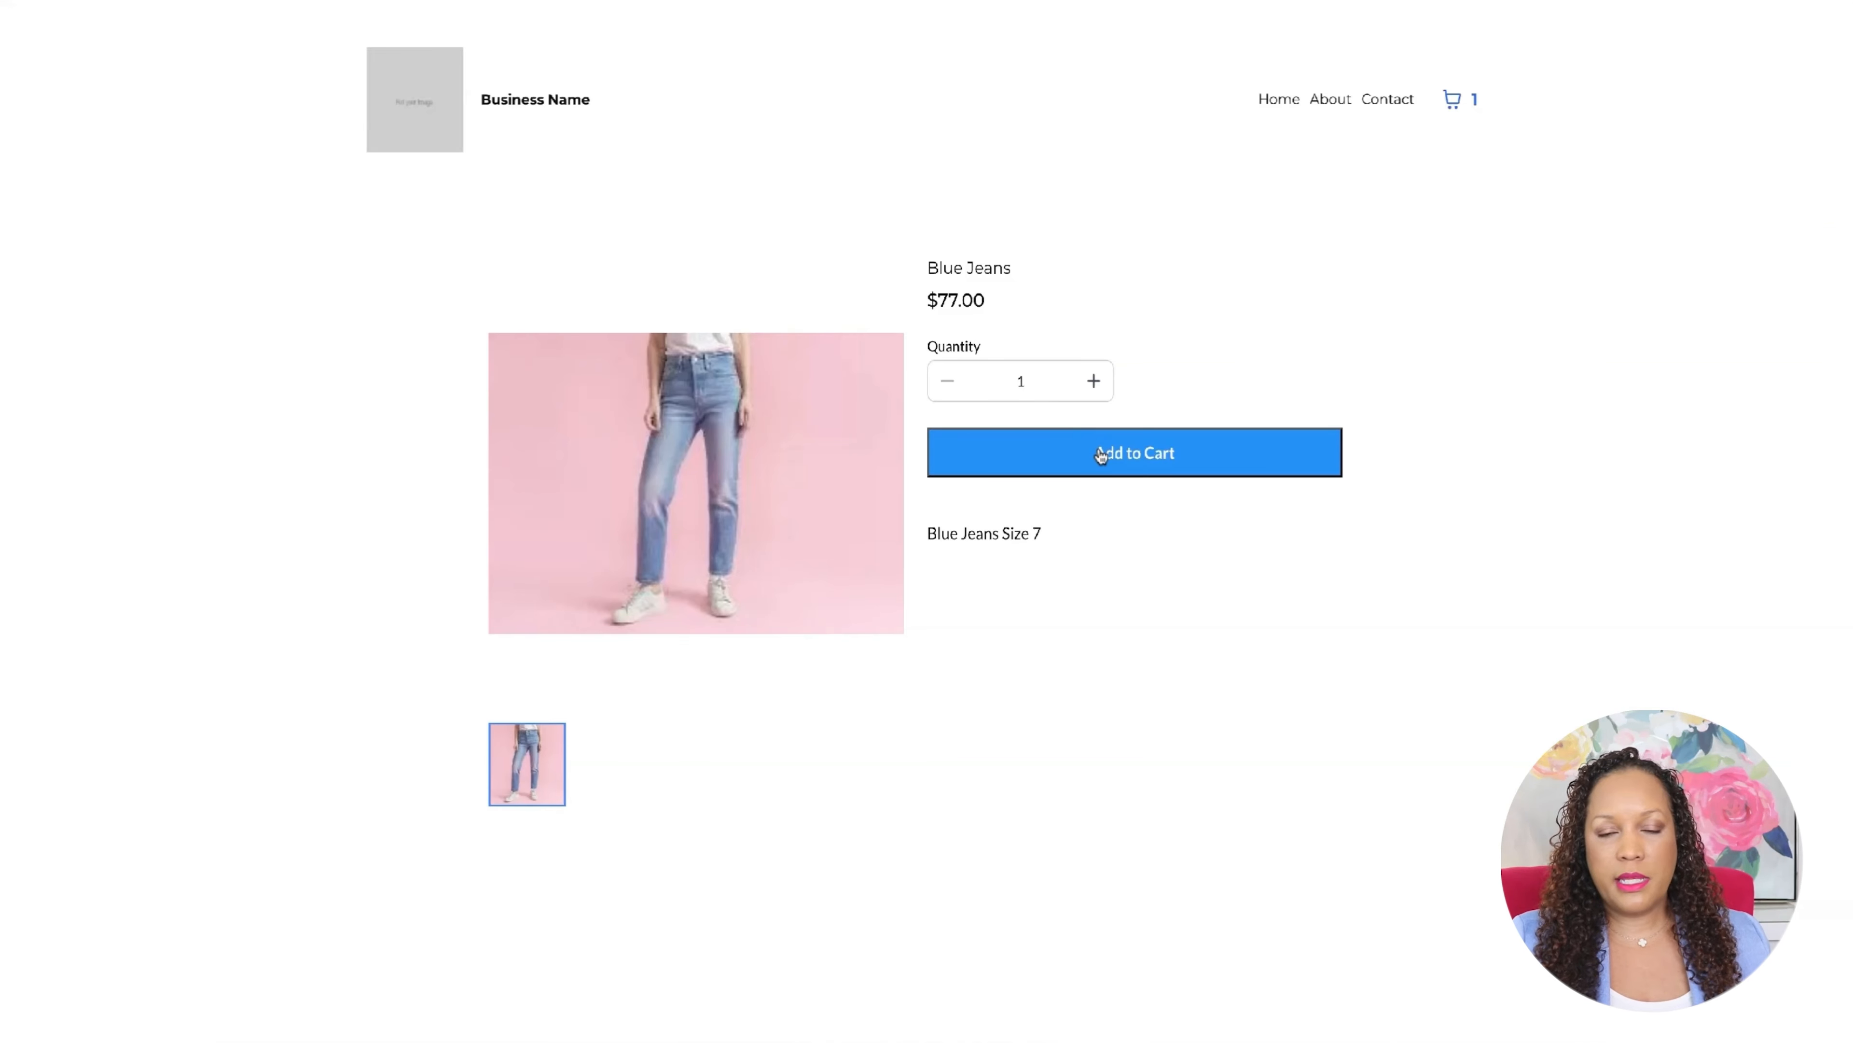
pyautogui.click(1102, 455)
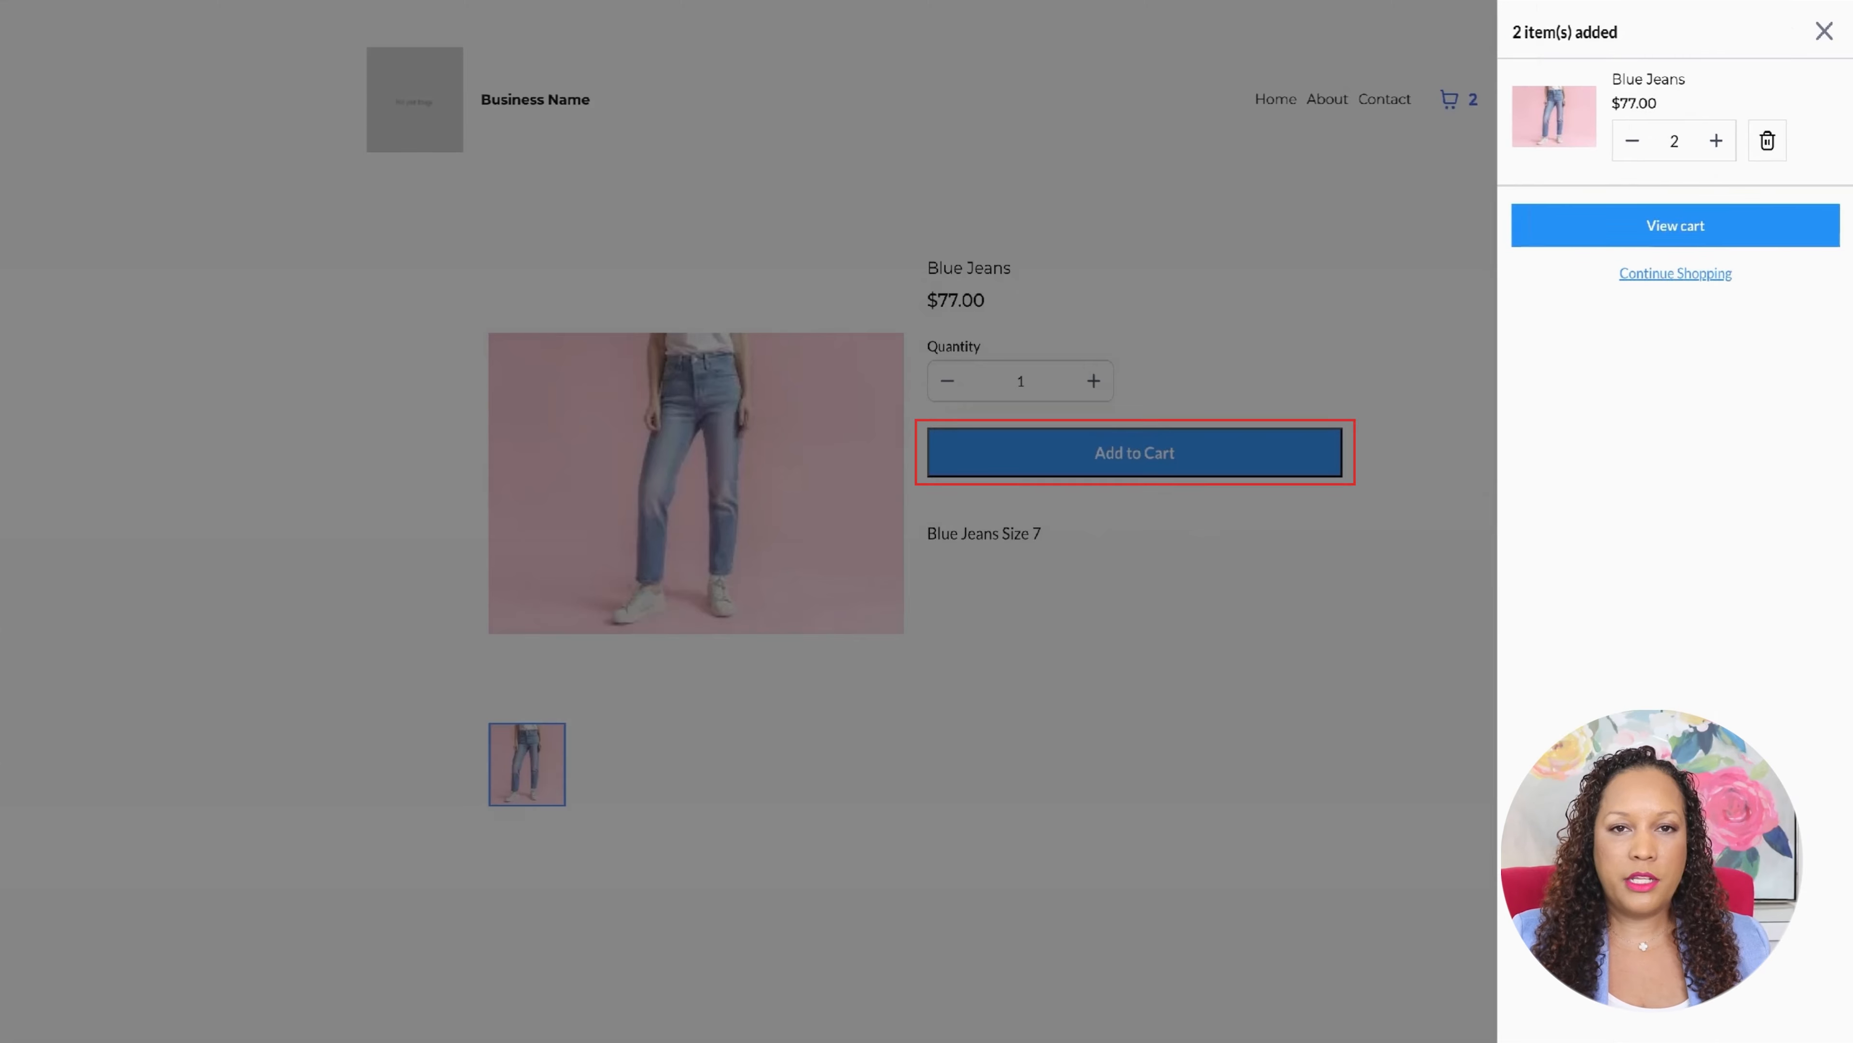
pyautogui.click(1595, 234)
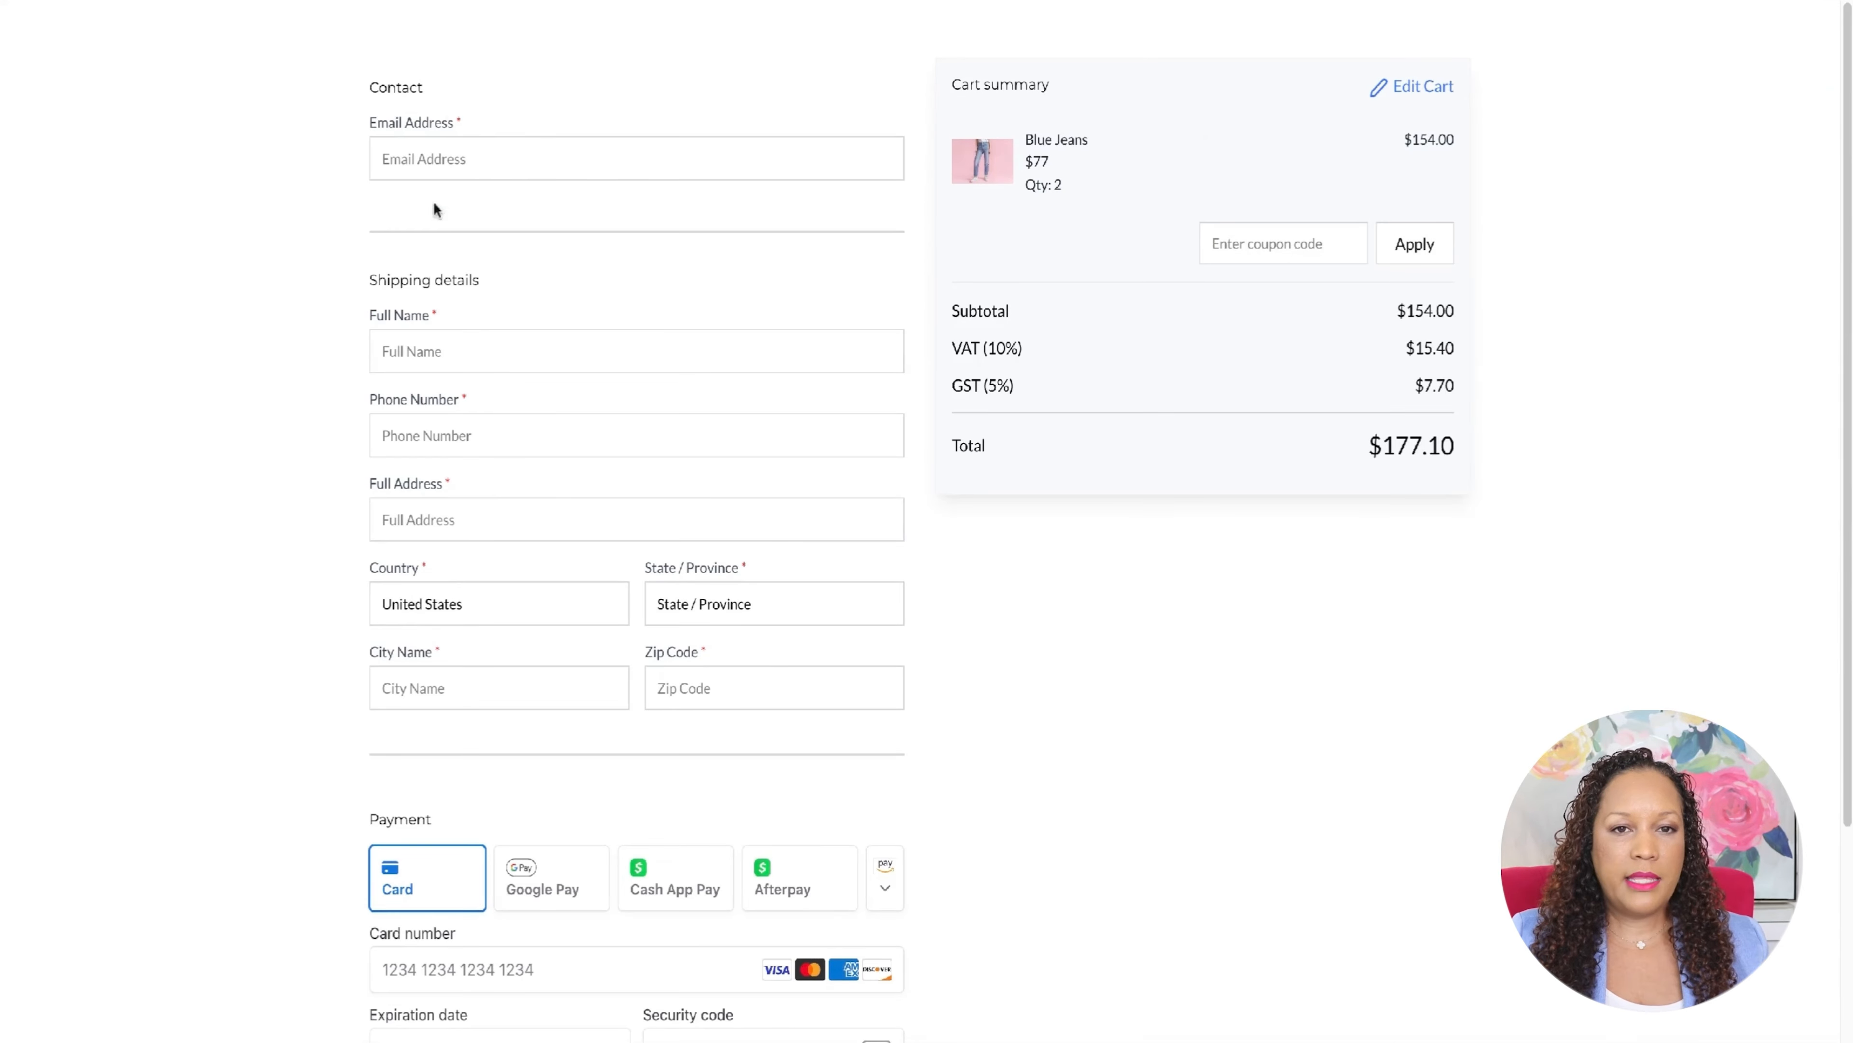
# - Fill in the customer's email, full name, phone number and shipping address at checkout, and bring up the available shipping methods
pyautogui.click(476, 158)
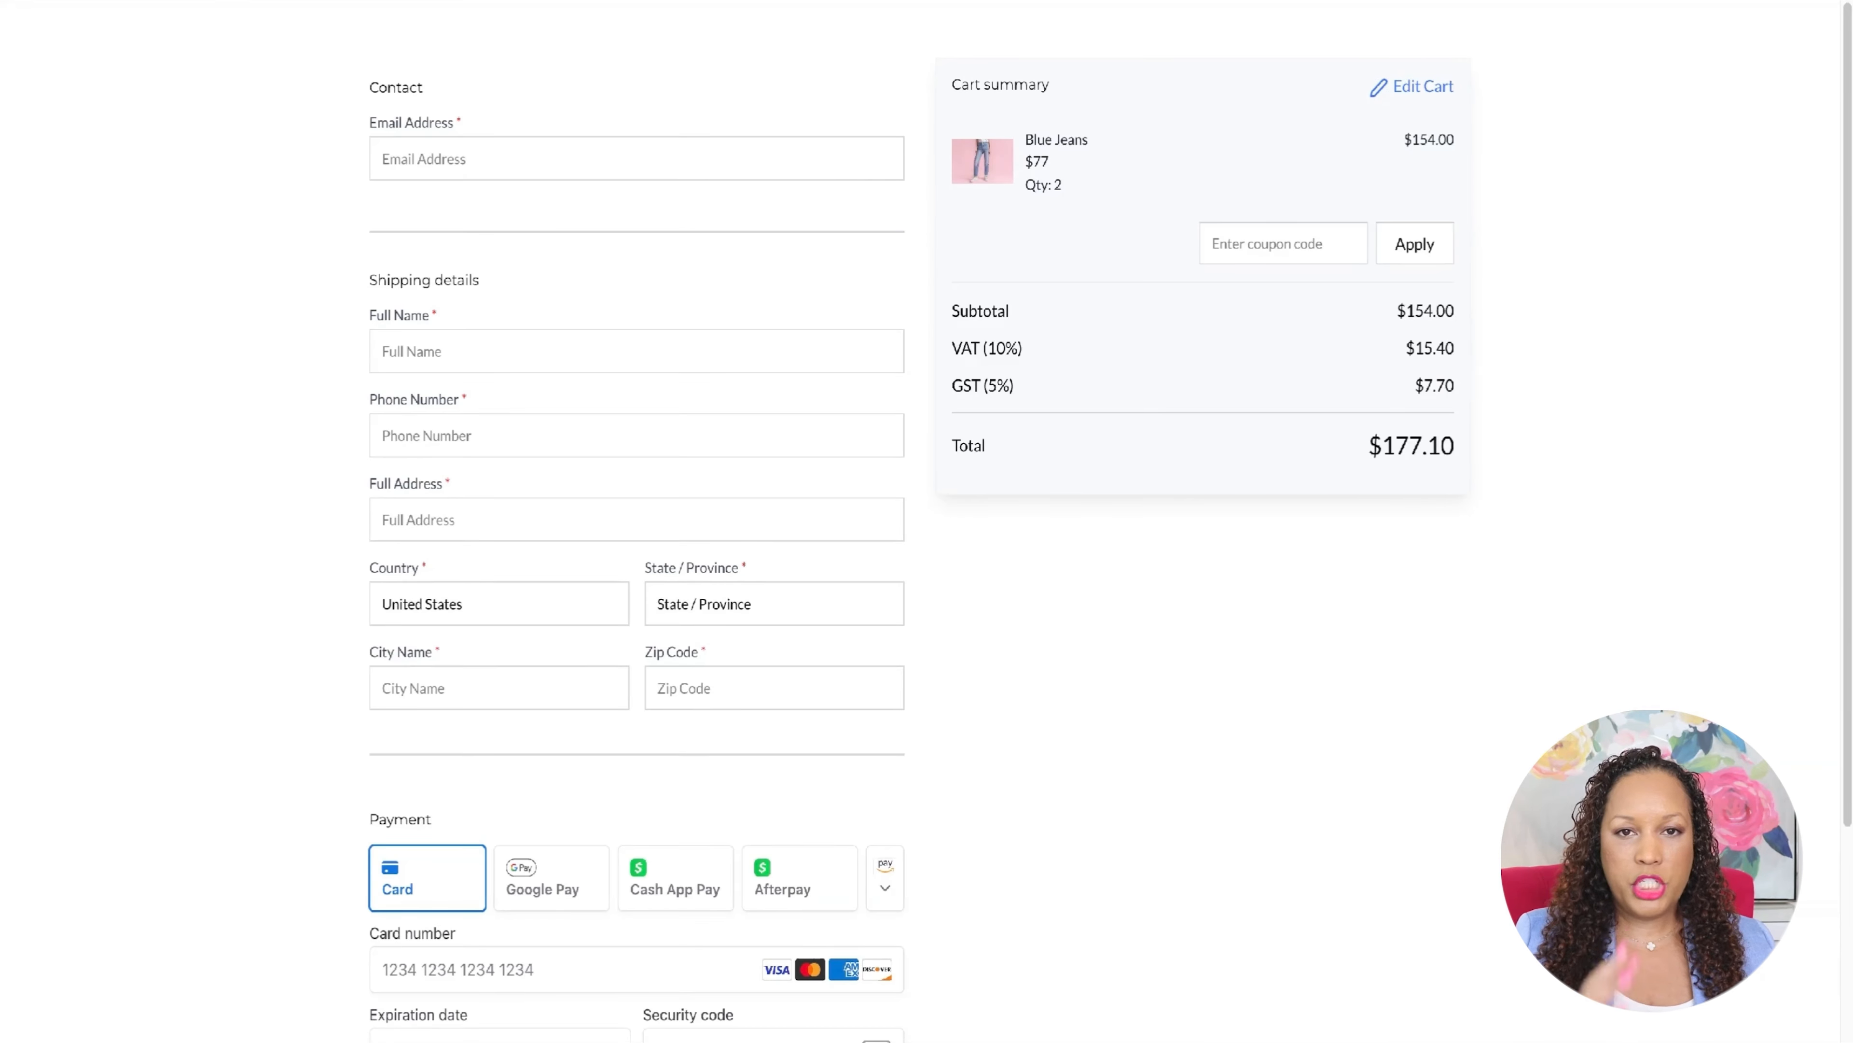
pyautogui.write('johndoe@testemail')
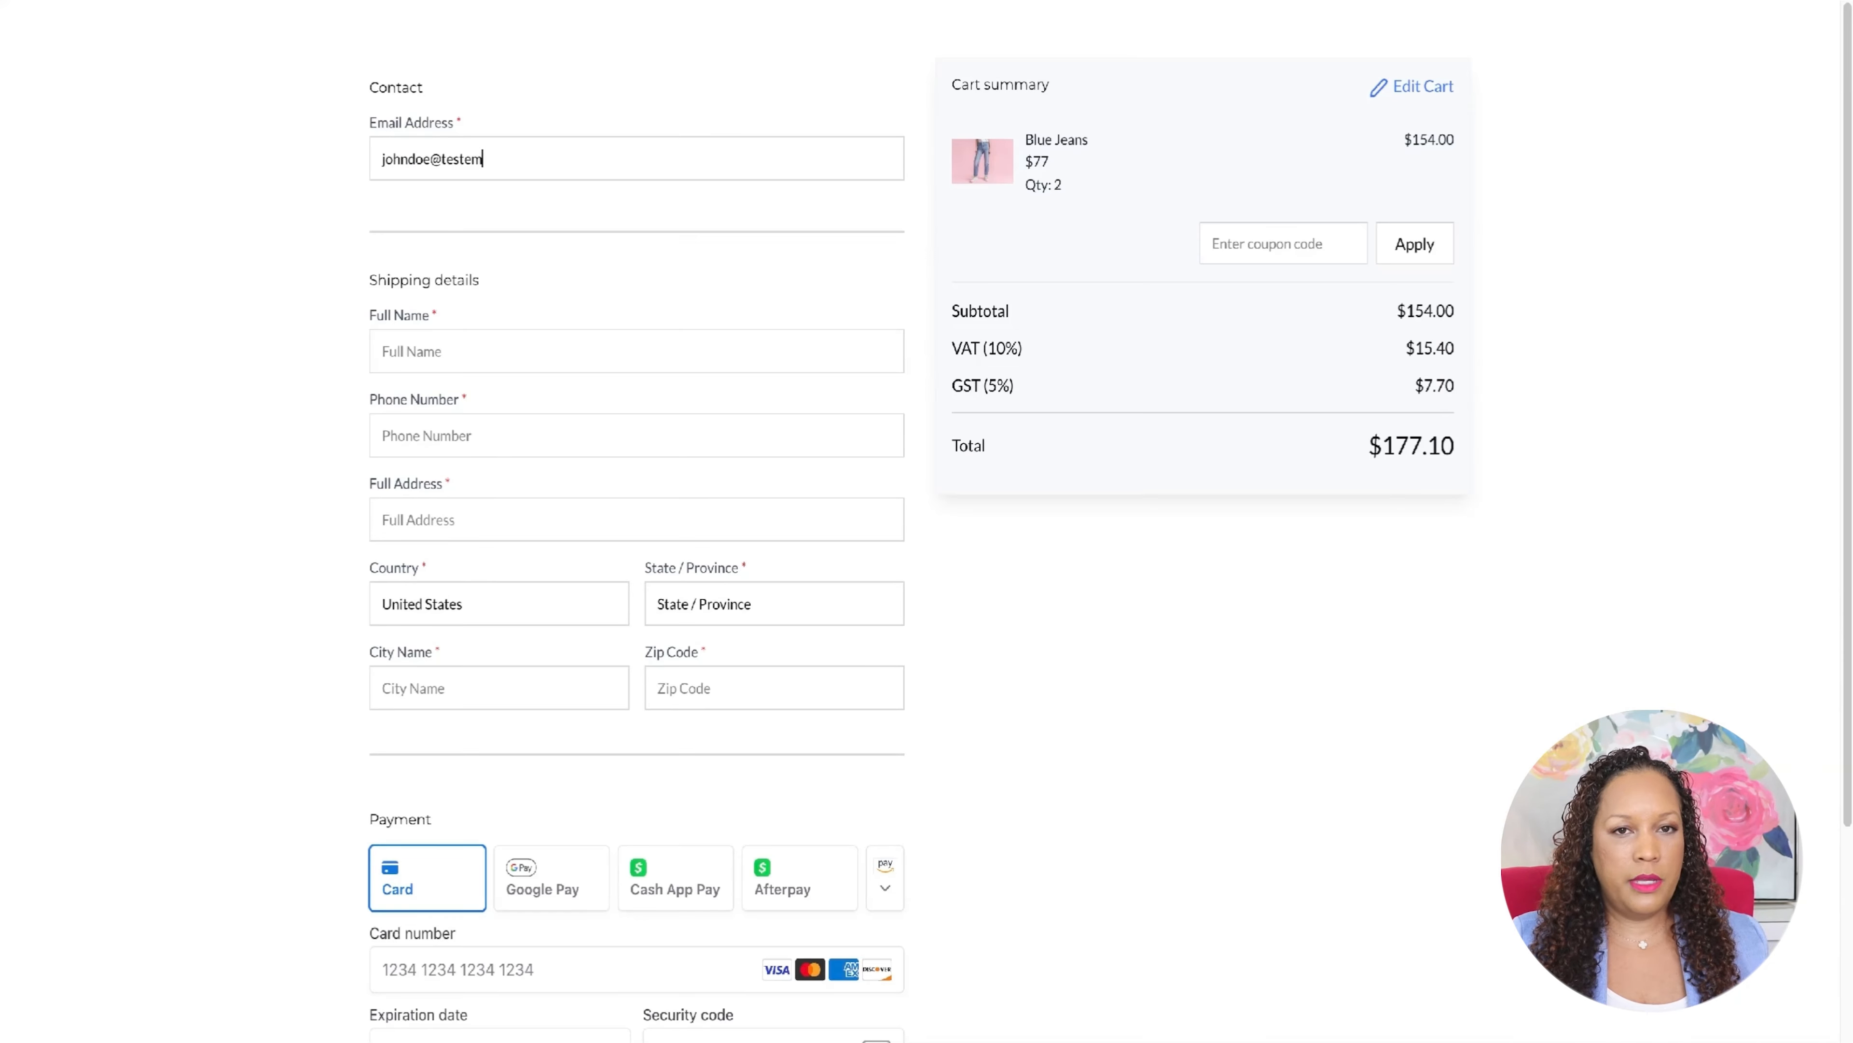
pyautogui.write('.com')
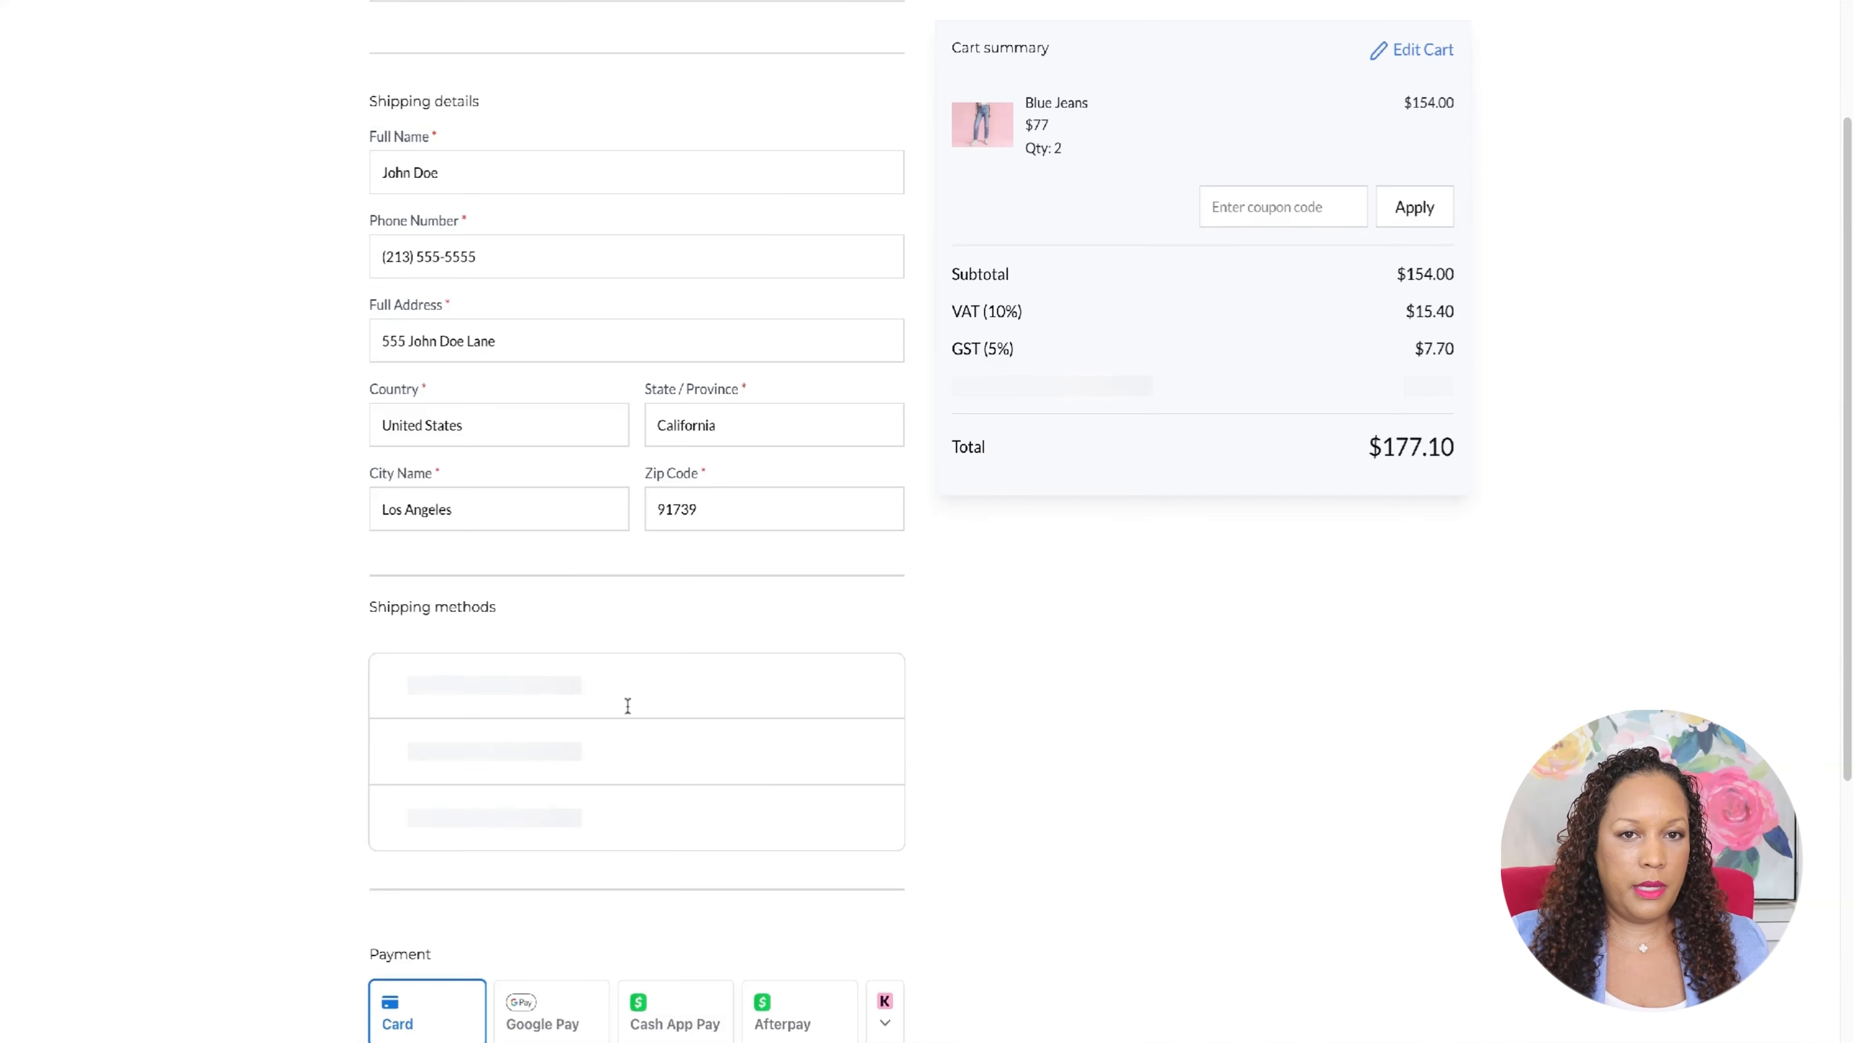
pyautogui.scroll(-2, 475, 661)
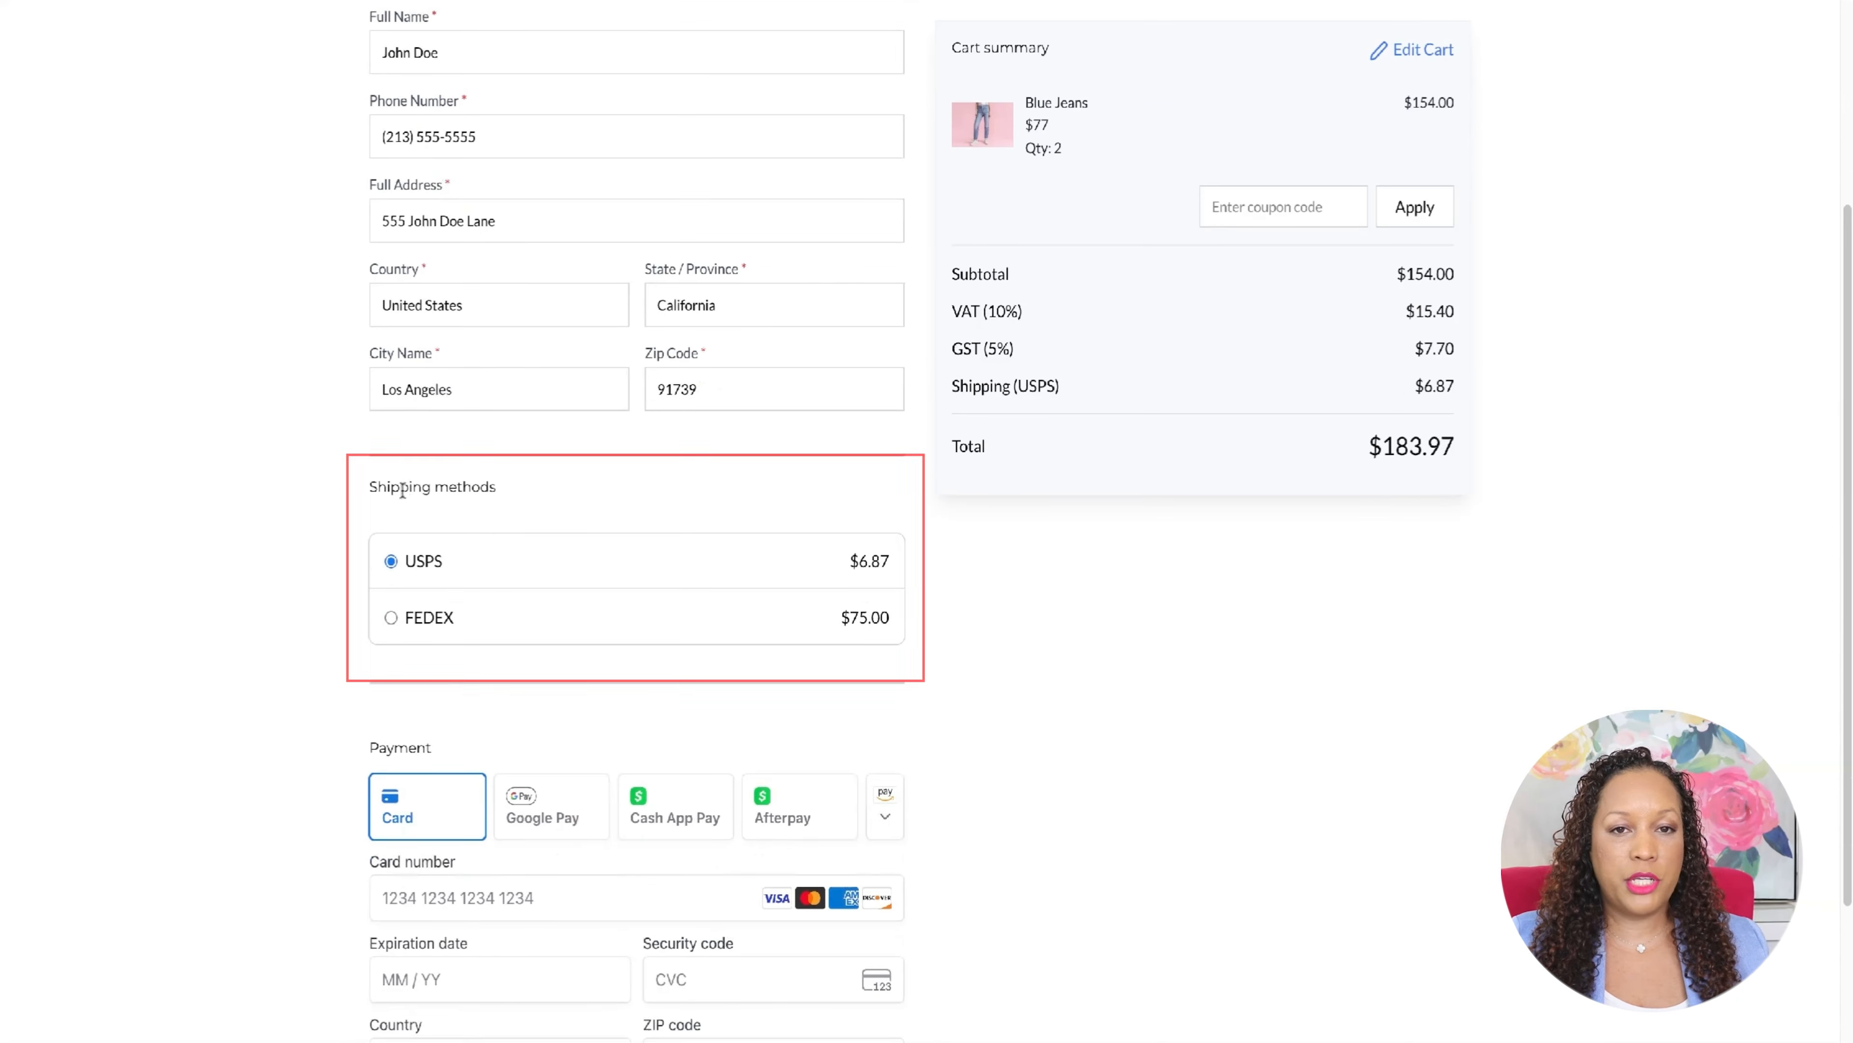